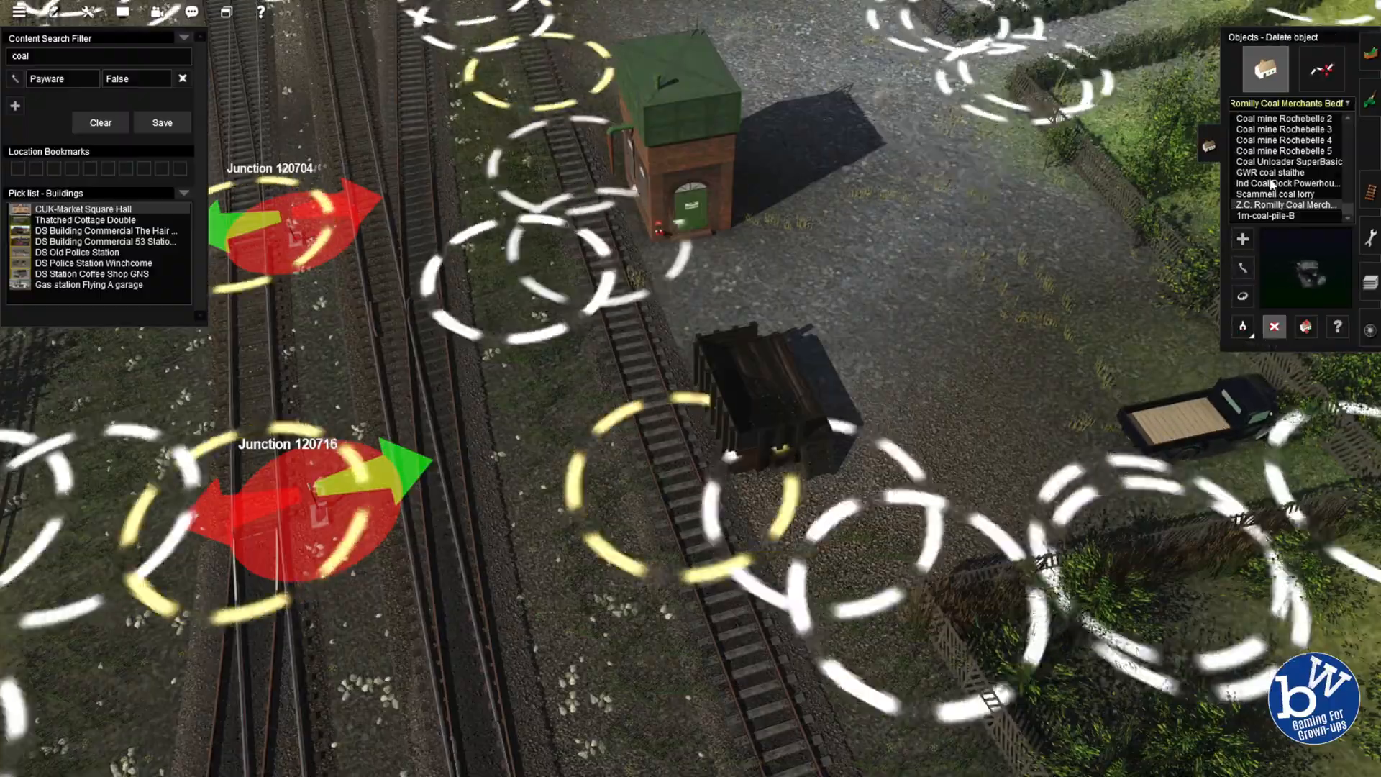
# Position a coal pile in the fenced corner of the coal yard and move a BS People - coalminer3 figure beside it.
pyautogui.click(928, 353)
pyautogui.press('m')
pyautogui.moveTo(922, 290); pyautogui.dragTo(788, 307)
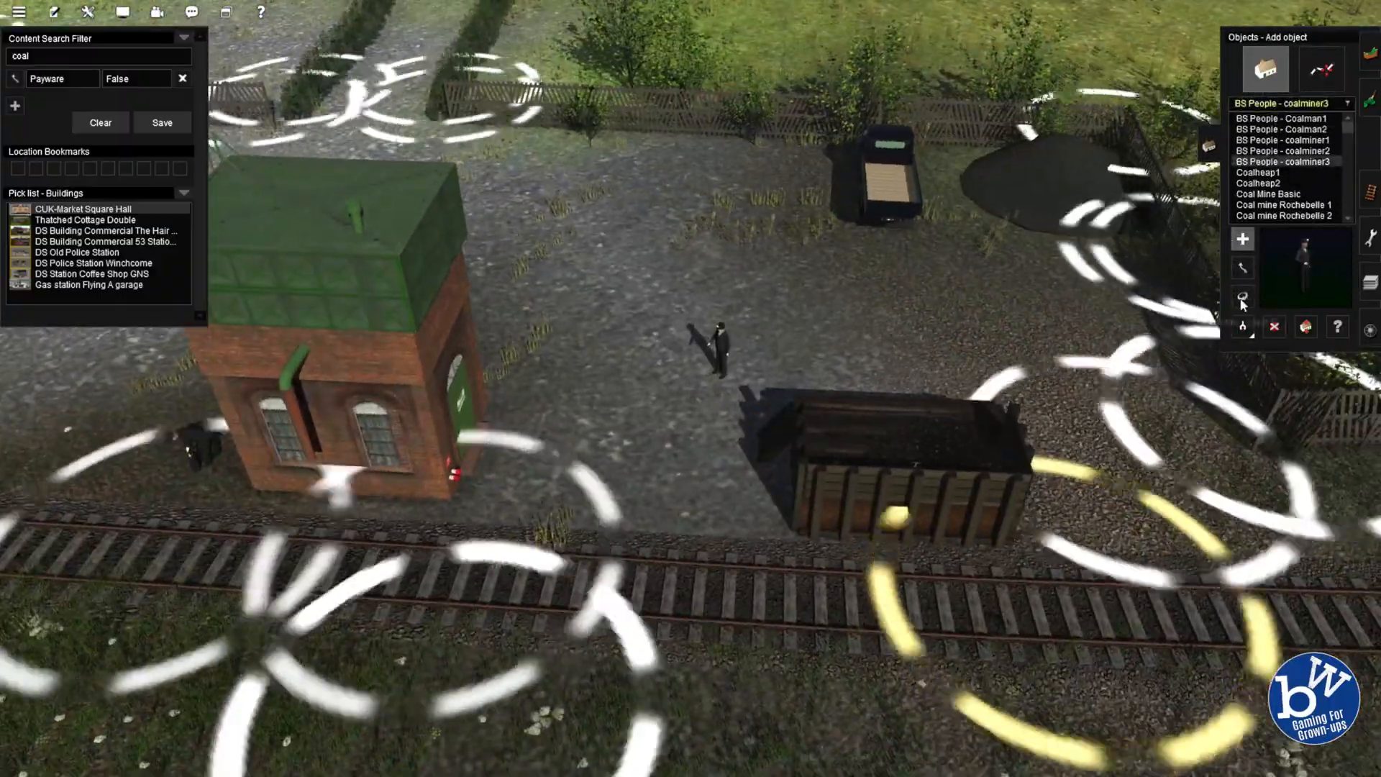
pyautogui.moveTo(720, 345); pyautogui.dragTo(929, 317)
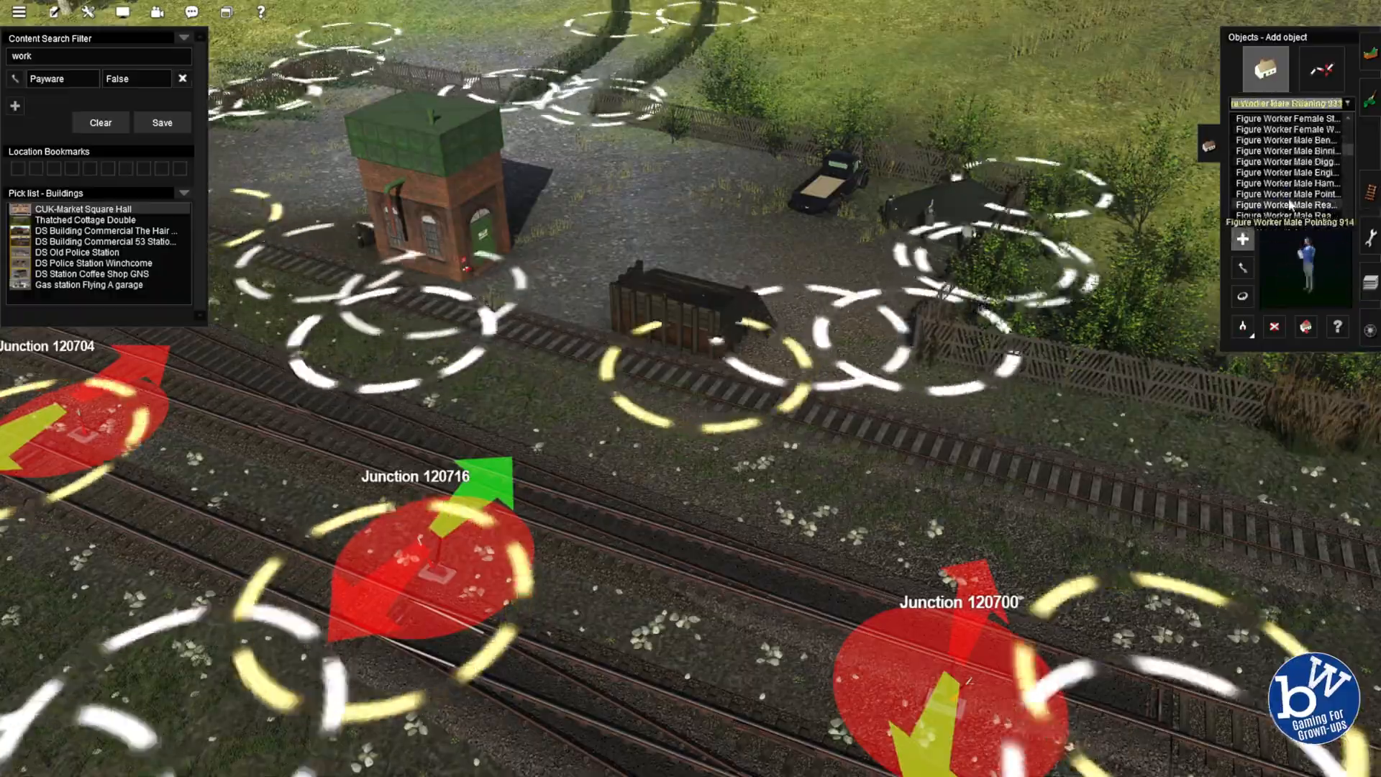
# Place a Railroad Worker 04 figure beside the small lineside hut and select the Railway Workers & Tool asset.
pyautogui.moveTo(1353, 184); pyautogui.dragTo(1352, 189)
pyautogui.click(1249, 164)
pyautogui.moveTo(1022, 295); pyautogui.dragTo(948, 324, button='right')
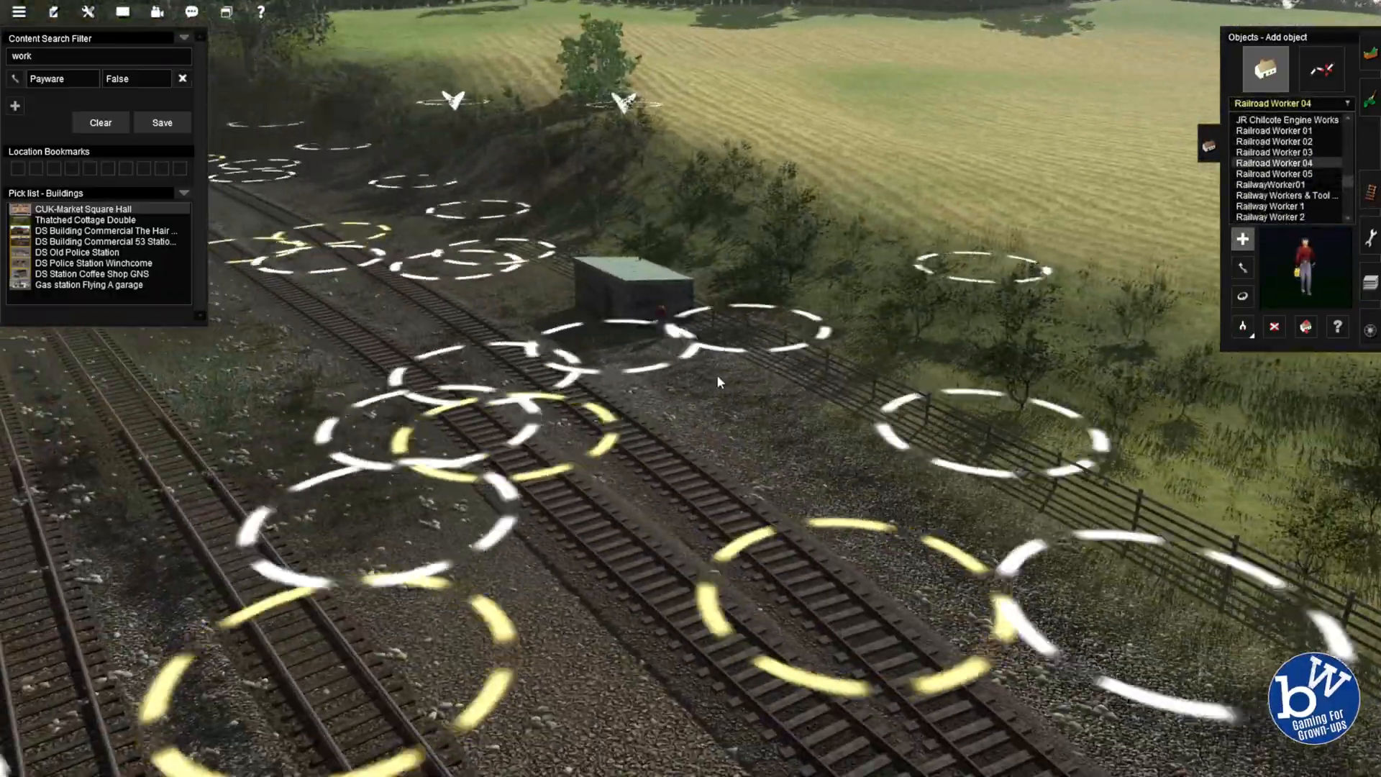
pyautogui.click(1264, 195)
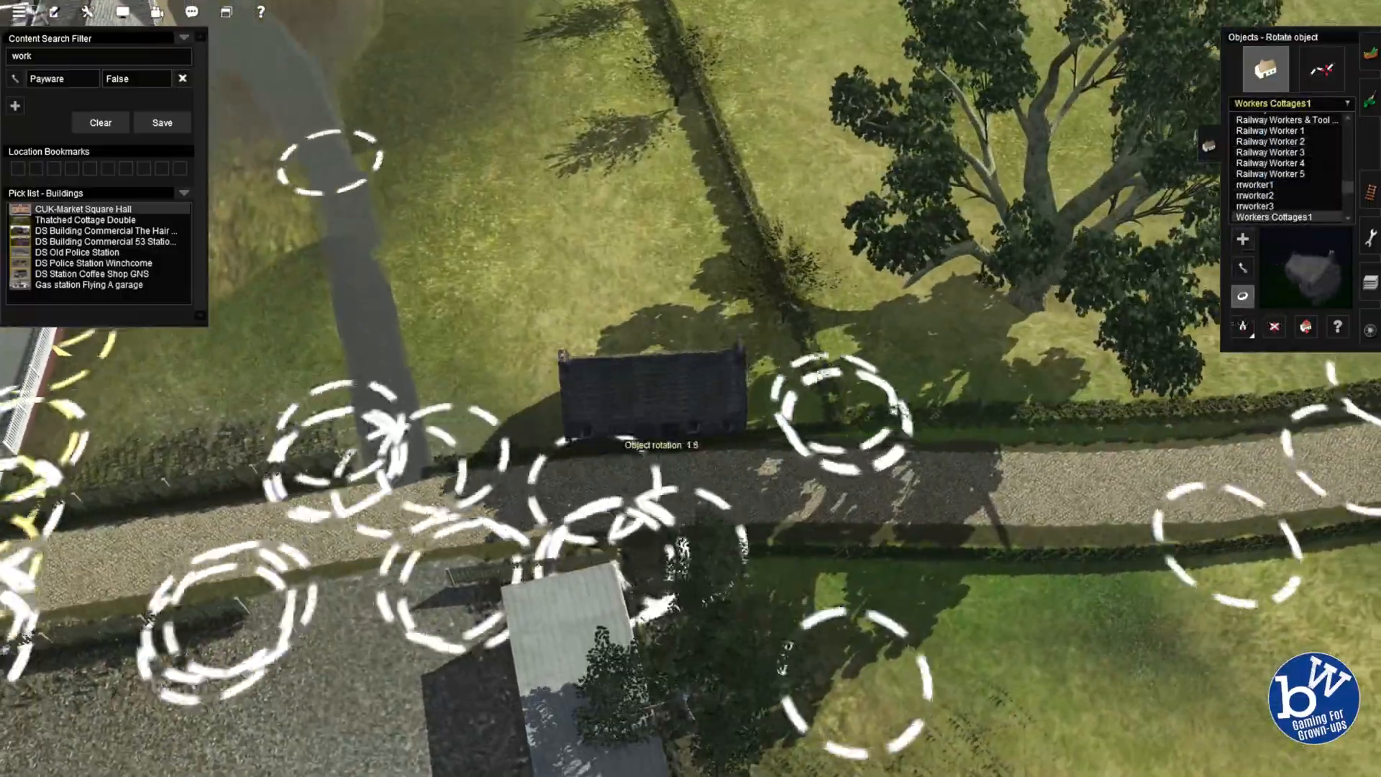
# Move the Workers Cottages1 building into line with the roadside hedge and choose Workers Cottages10 for the country lane.
pyautogui.click(1243, 267)
pyautogui.scroll(2, 735, 371)
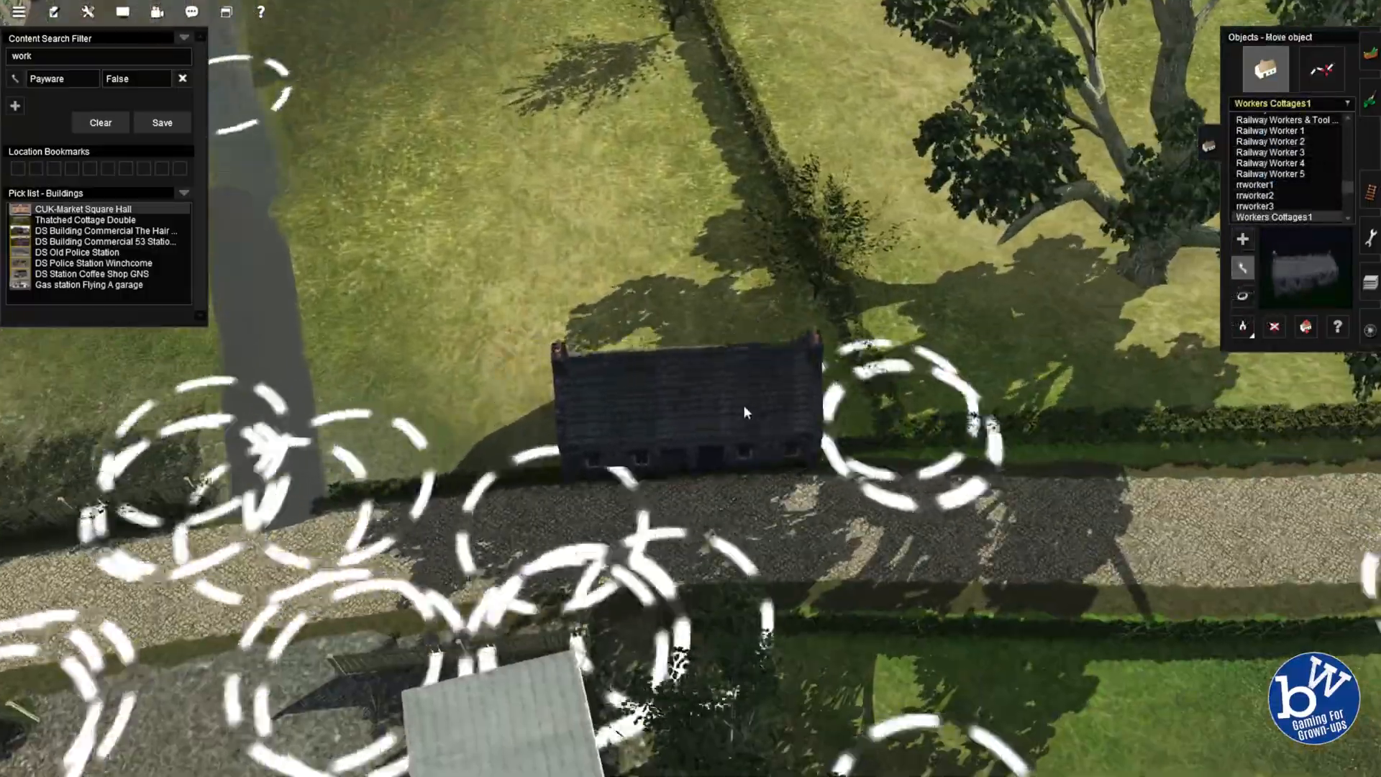
pyautogui.scroll(-5, 745, 406)
pyautogui.moveTo(699, 414); pyautogui.dragTo(661, 311, button='right')
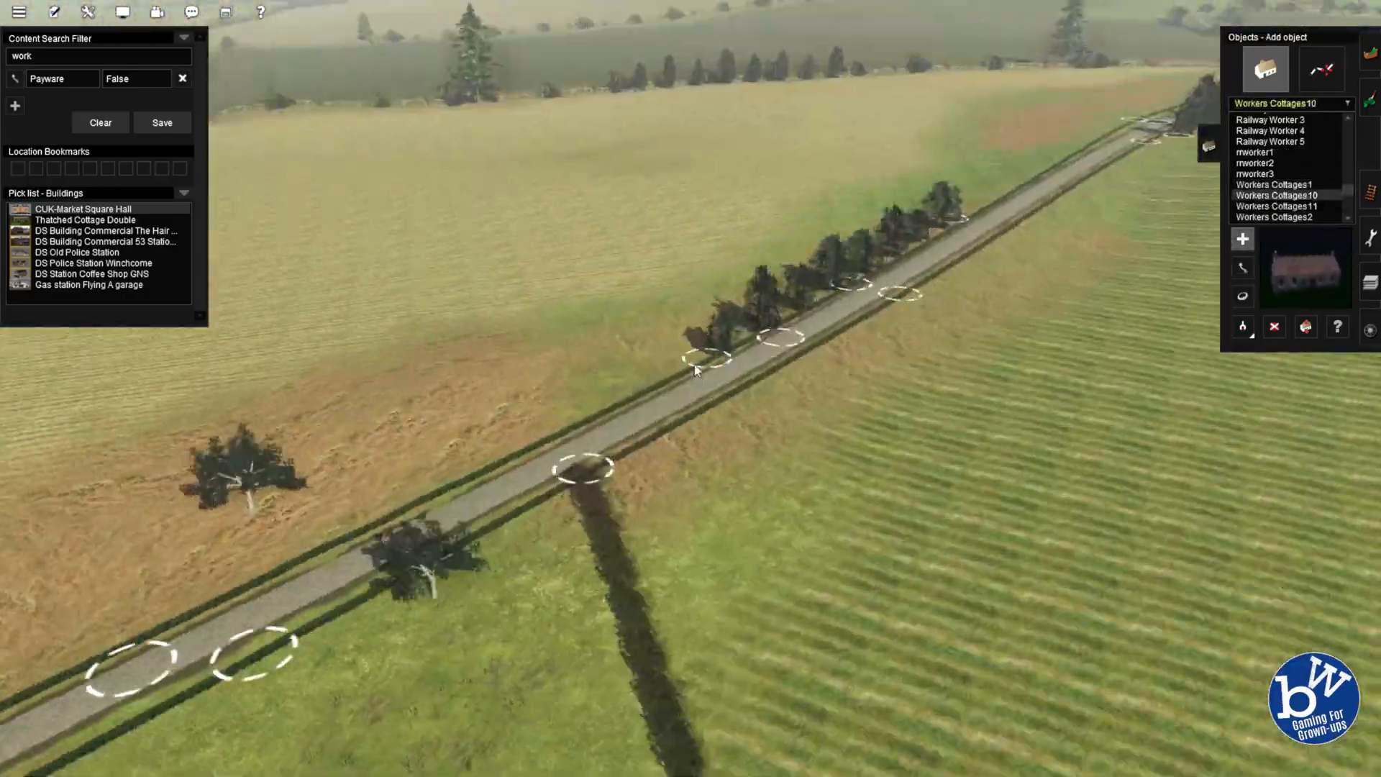
pyautogui.scroll(3, 625, 412)
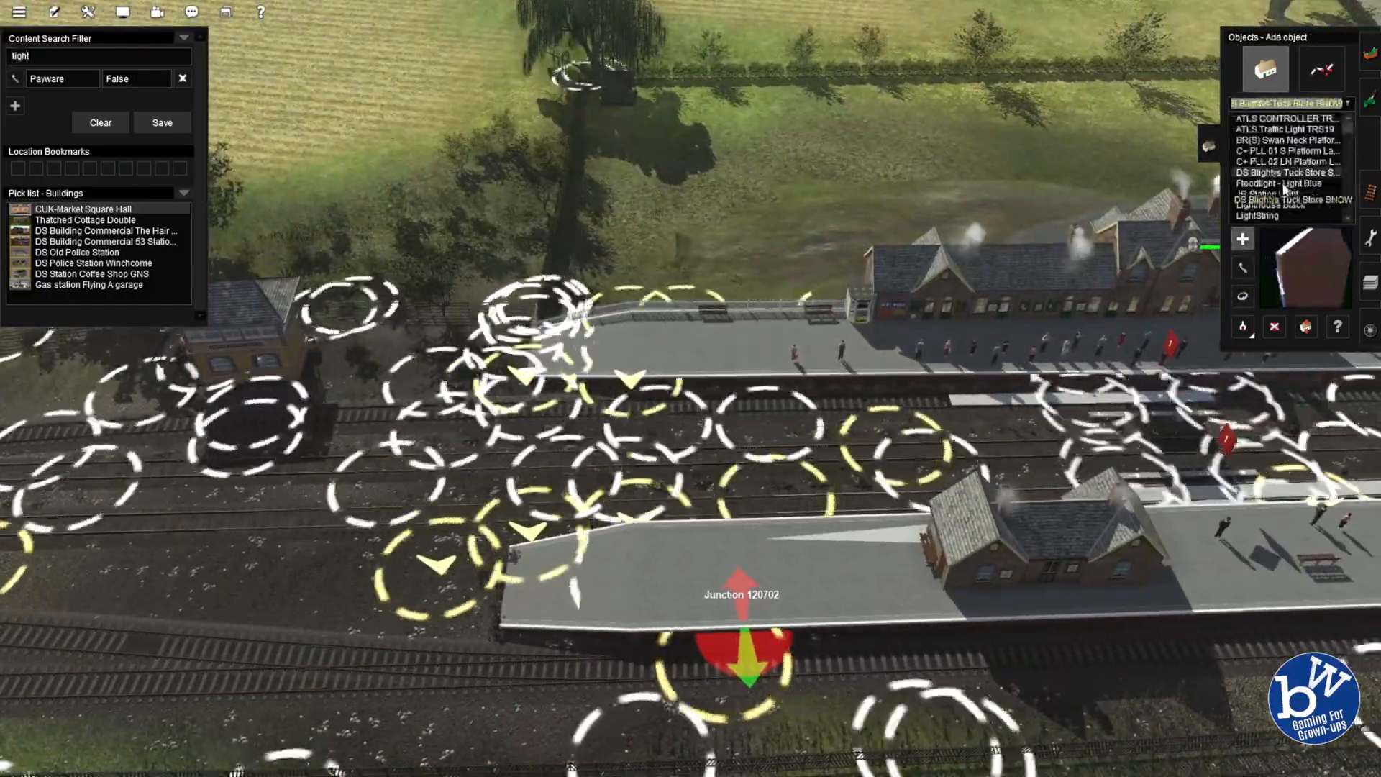
# Select the Light old1 lamp, place one along the goods yard fence and rotate it.
pyautogui.scroll(-1, 1257, 201)
pyautogui.click(1258, 205)
pyautogui.rightClick(438, 353)
pyautogui.scroll(3, 649, 319)
pyautogui.click(673, 460)
pyautogui.press('r')
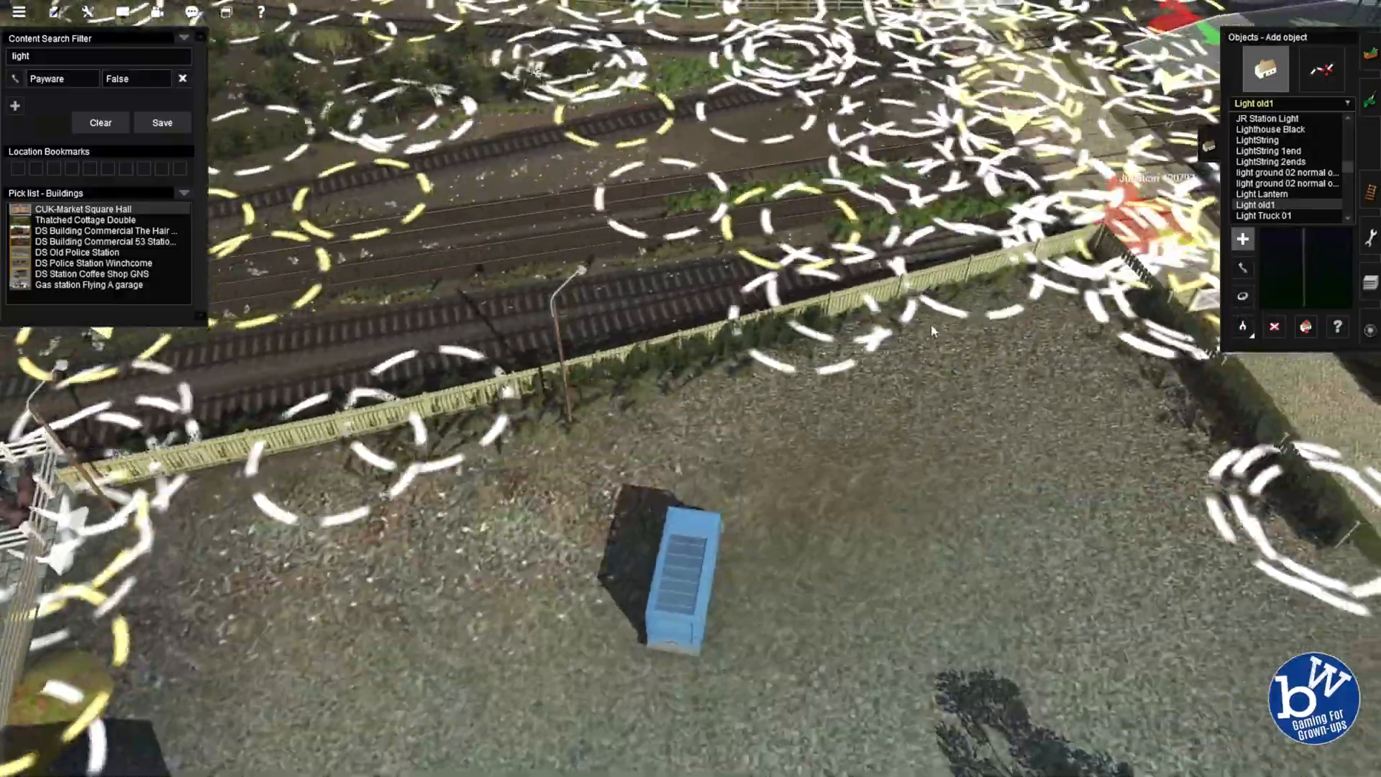
# Place Light old1 lamps on both sides of the dark goods shed beside the tracks.
pyautogui.press('r')
pyautogui.rightClick(281, 367)
pyautogui.moveTo(711, 367); pyautogui.dragTo(919, 401, button='right')
pyautogui.press('m')
pyautogui.press('a')
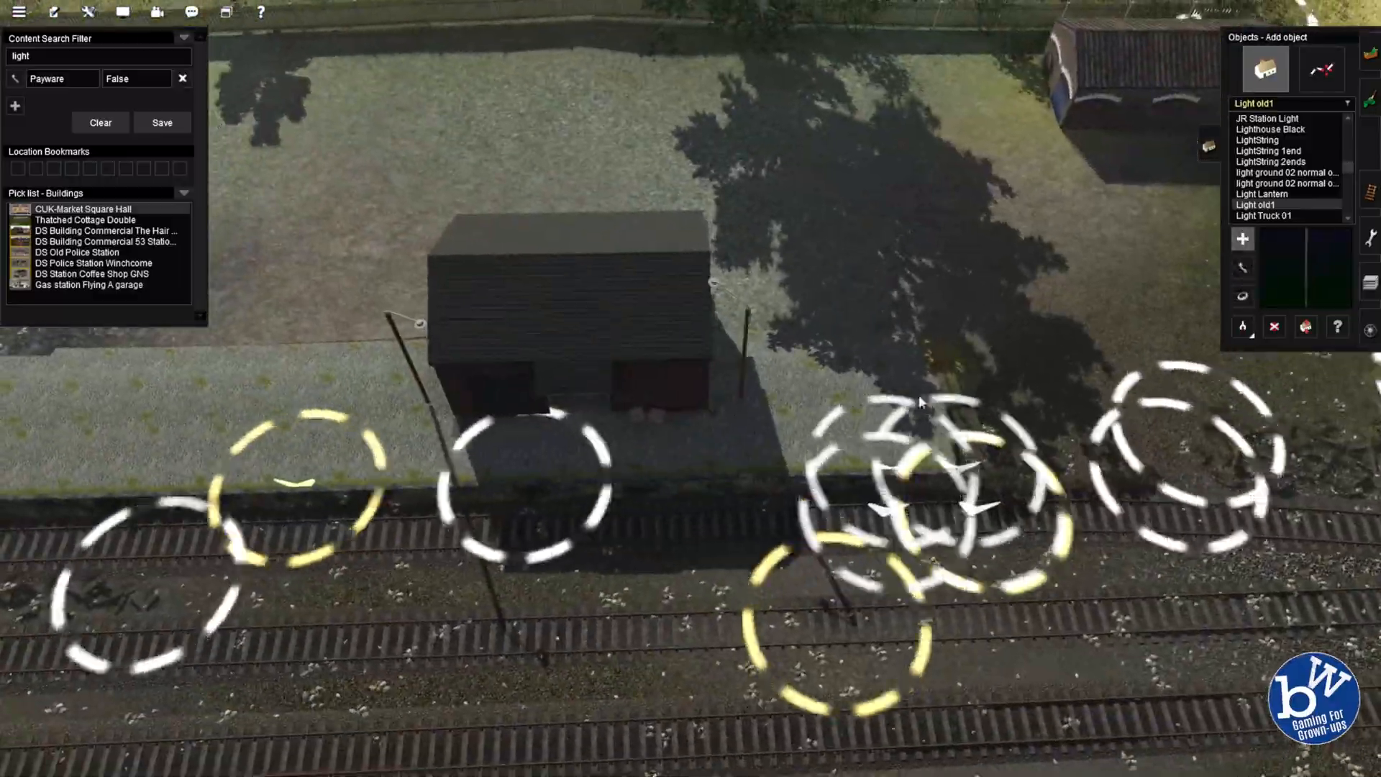
# Adjust the lamp positions beside the goods shed, then add and rotate another Light old1 lamp.
pyautogui.press('m')
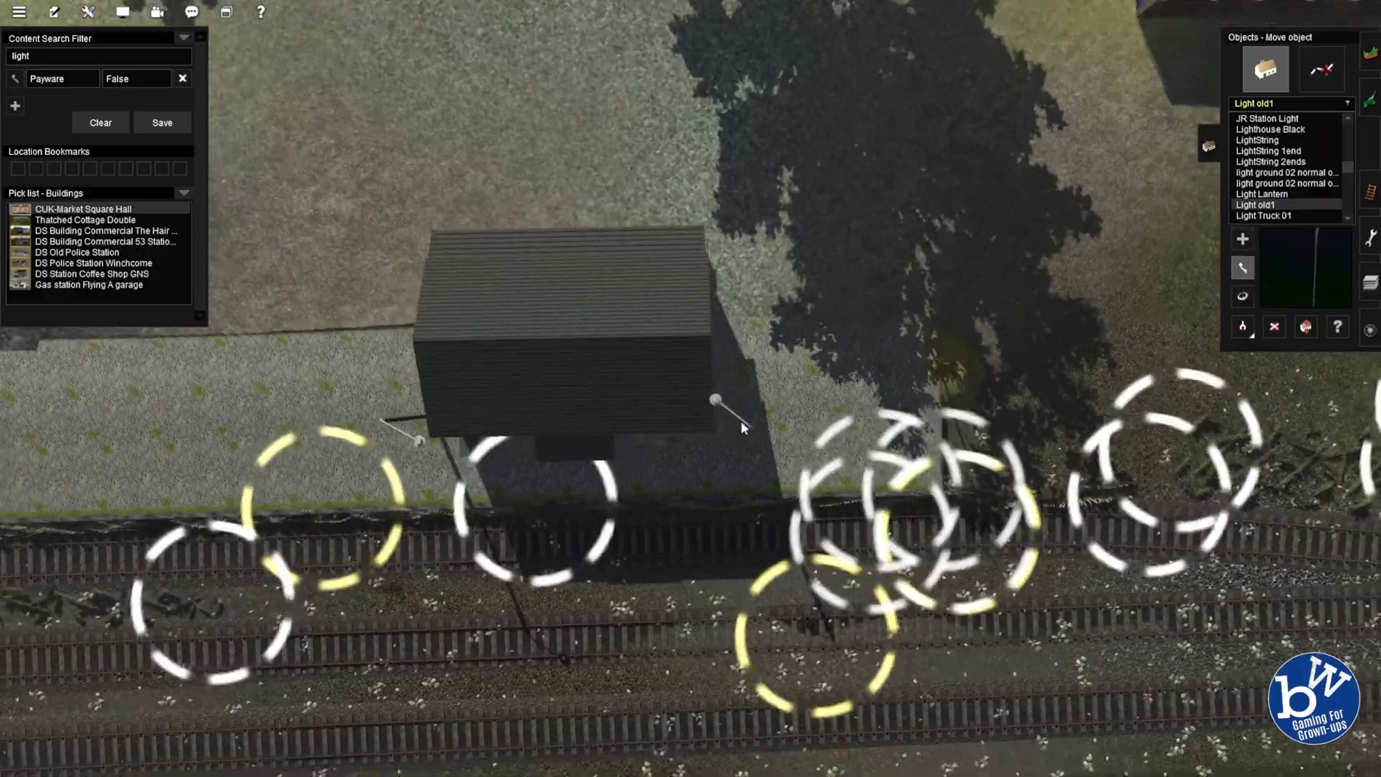
pyautogui.moveTo(403, 399); pyautogui.dragTo(578, 393, button='right')
pyautogui.press('a')
pyautogui.press('r')
pyautogui.moveTo(613, 380); pyautogui.dragTo(616, 389)
pyautogui.moveTo(827, 384); pyautogui.dragTo(813, 346, button='right')
pyautogui.press('m')
pyautogui.rightClick(972, 327)
# Select the 6m Basic Streetlight and place streetlights along the station approach road.
pyautogui.moveTo(972, 328); pyautogui.dragTo(1180, 295, button='right')
pyautogui.click(1268, 216)
pyautogui.scroll(-1, 1267, 217)
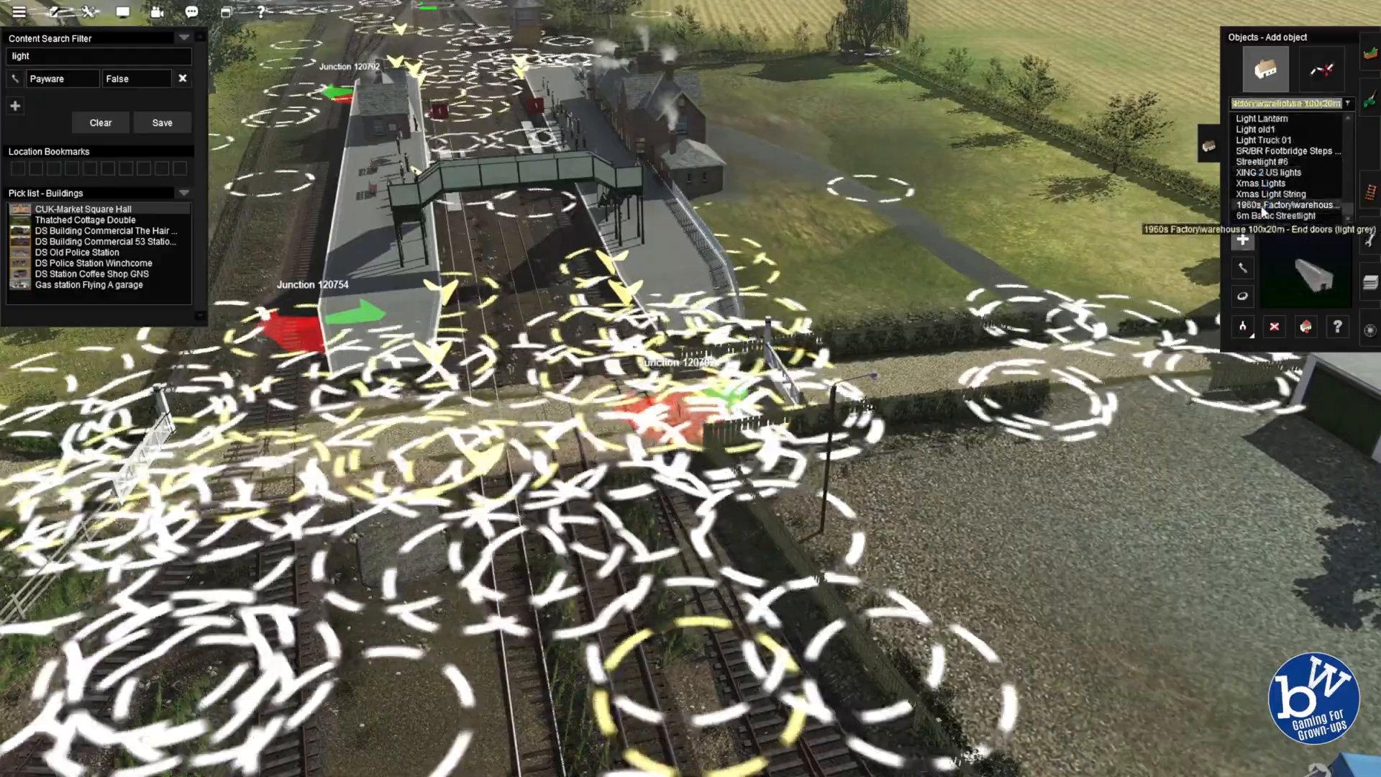
pyautogui.rightClick(827, 223)
pyautogui.moveTo(749, 481); pyautogui.dragTo(766, 368, button='right')
pyautogui.press('h')
pyautogui.click(1368, 281)
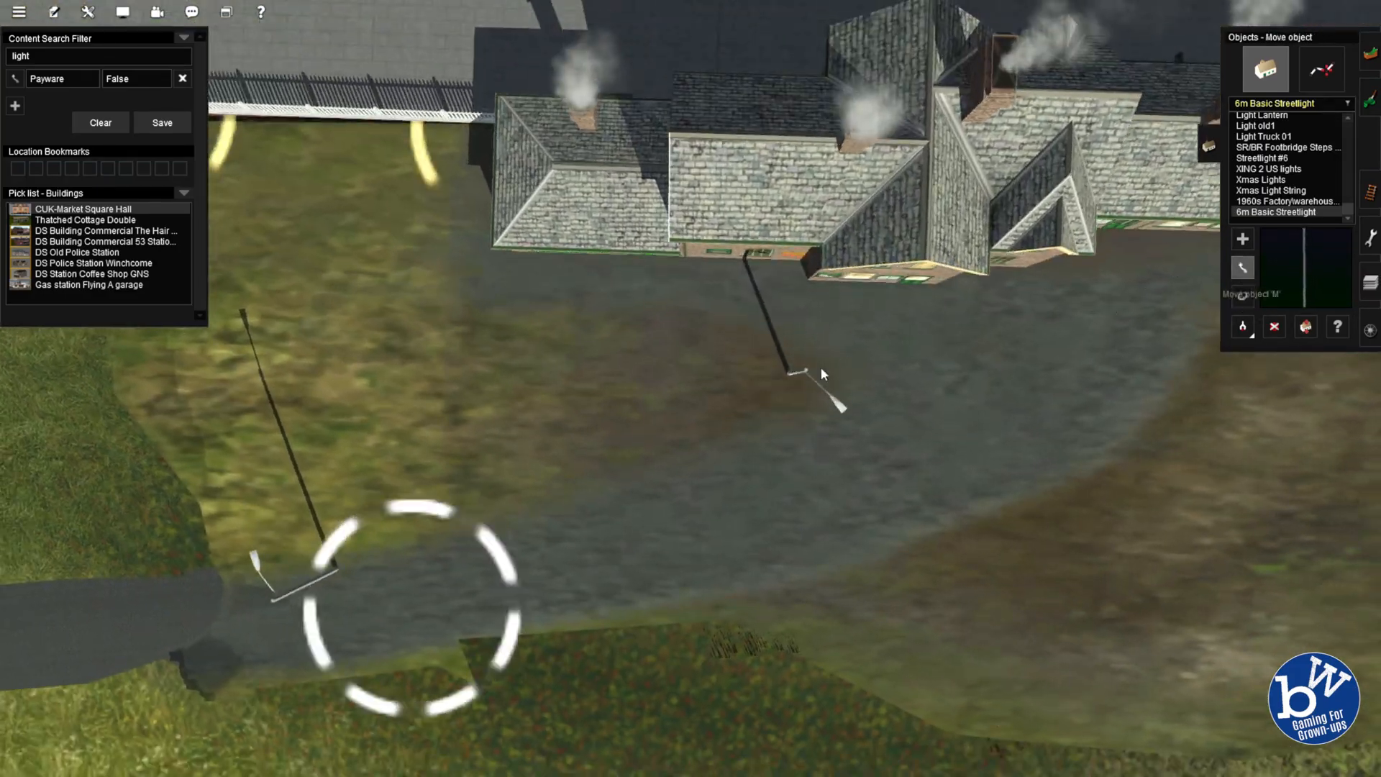
# Move the streetlight near the station building, then add and rotate another 6m Basic Streetlight on the approach road.
pyautogui.moveTo(759, 346); pyautogui.dragTo(729, 334, button='right')
pyautogui.moveTo(176, 363); pyautogui.dragTo(576, 359, button='right')
pyautogui.moveTo(756, 341); pyautogui.dragTo(760, 345)
pyautogui.moveTo(809, 450); pyautogui.dragTo(647, 331, button='right')
pyautogui.press('a')
pyautogui.click(831, 308)
pyautogui.press('r')
pyautogui.moveTo(846, 324); pyautogui.dragTo(704, 351)
# Add one more 6m Basic Streetlight further along the station approach road and rotate it.
pyautogui.moveTo(703, 354); pyautogui.dragTo(705, 314, button='right')
pyautogui.click(1242, 238)
pyautogui.click(705, 315)
pyautogui.press('r')
pyautogui.moveTo(705, 314); pyautogui.dragTo(773, 288)
pyautogui.moveTo(773, 288); pyautogui.dragTo(719, 402, button='right')
# Select the BR(S) Swan Neck Platform Lamp and place lamps on the main station platform near the footbridge.
pyautogui.scroll(10, 1266, 144)
pyautogui.click(1267, 139)
pyautogui.moveTo(755, 359); pyautogui.dragTo(743, 401, button='right')
pyautogui.press('m')
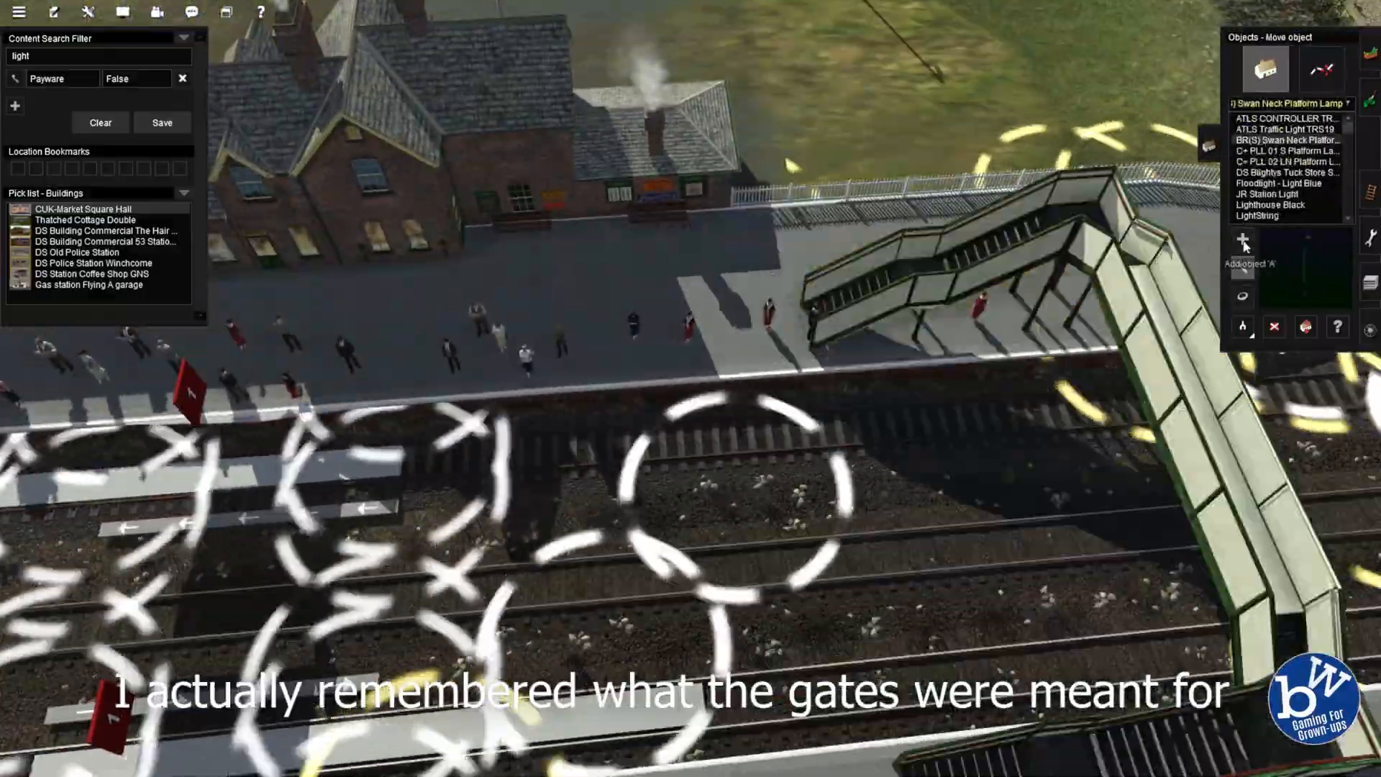
pyautogui.click(1242, 240)
pyautogui.moveTo(664, 259); pyautogui.dragTo(811, 413, button='right')
pyautogui.press('a')
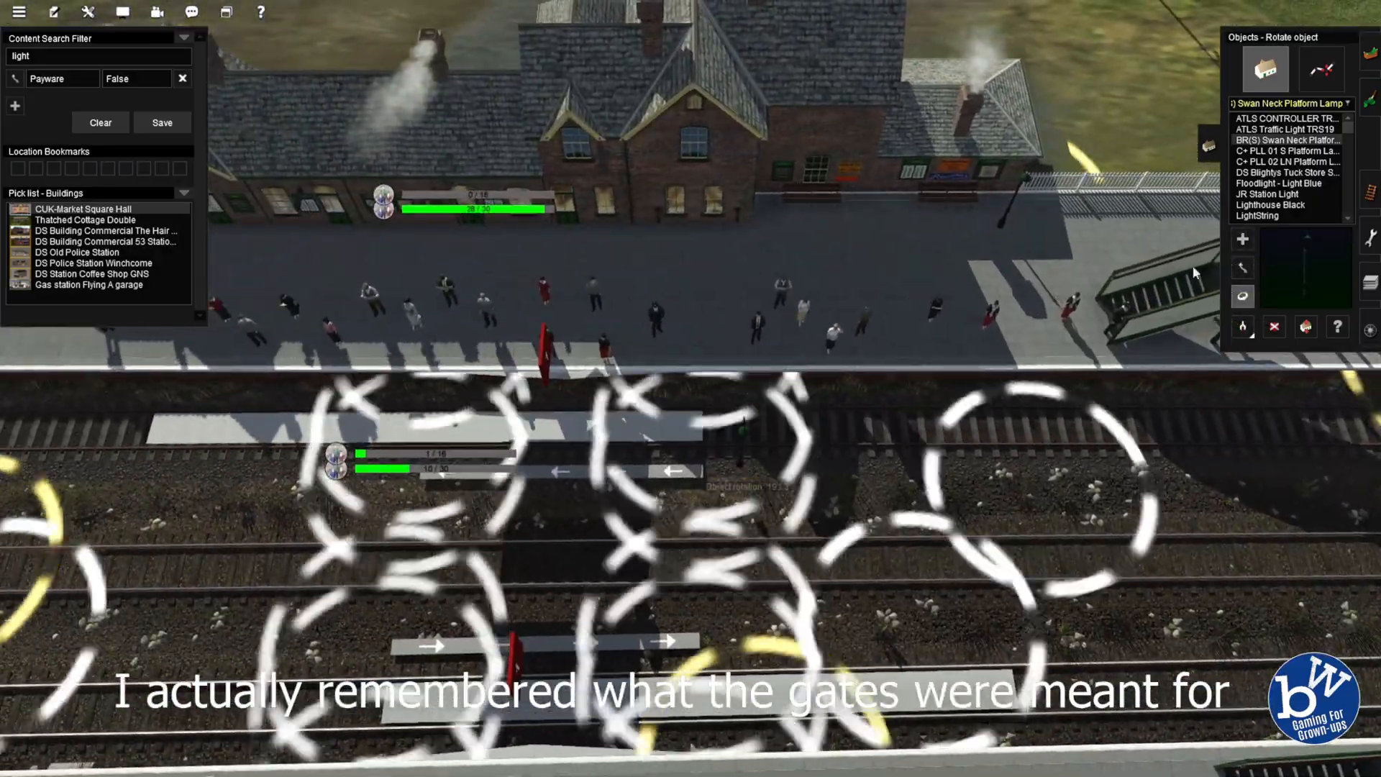
# Rotate the next Swan Neck lamps along the main platform and move them against the station building and rear fence.
pyautogui.moveTo(617, 282); pyautogui.dragTo(1198, 312, button='right')
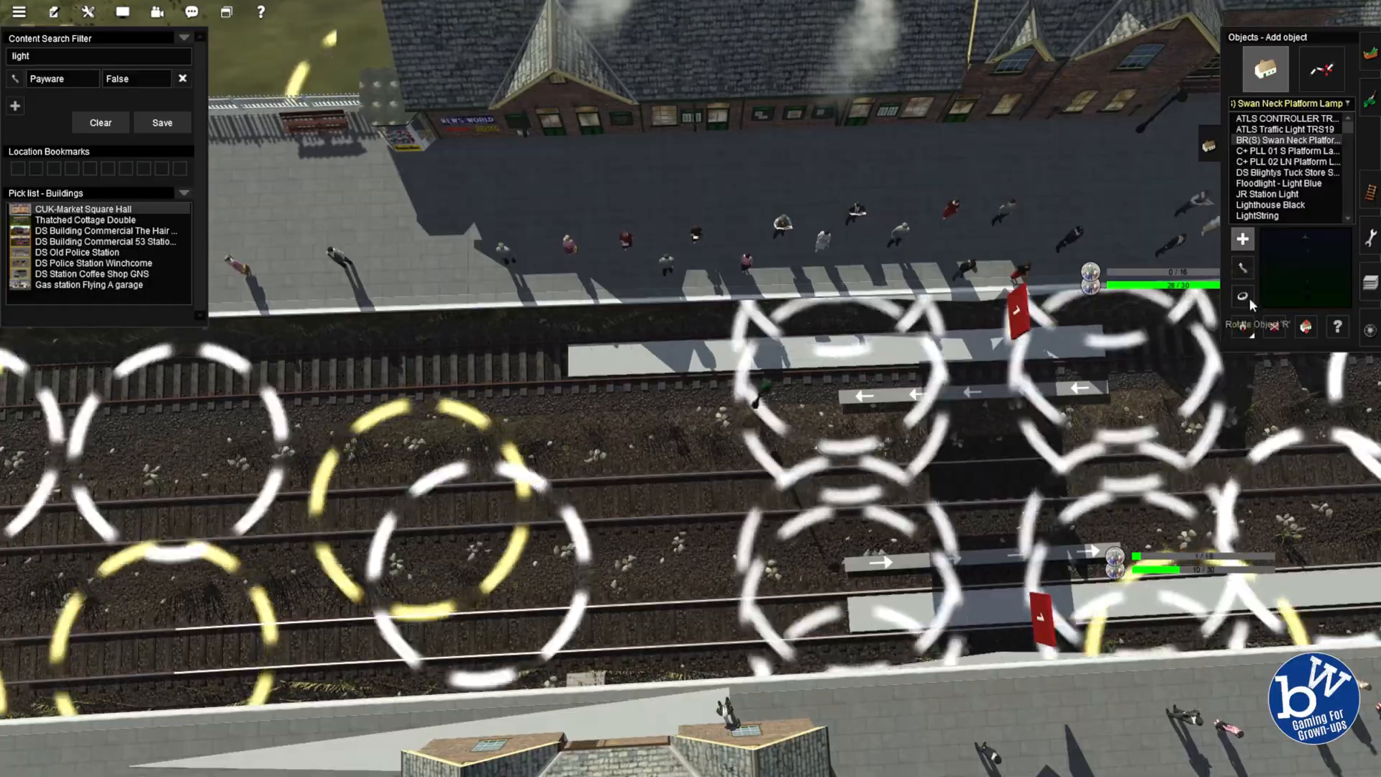
pyautogui.click(1243, 296)
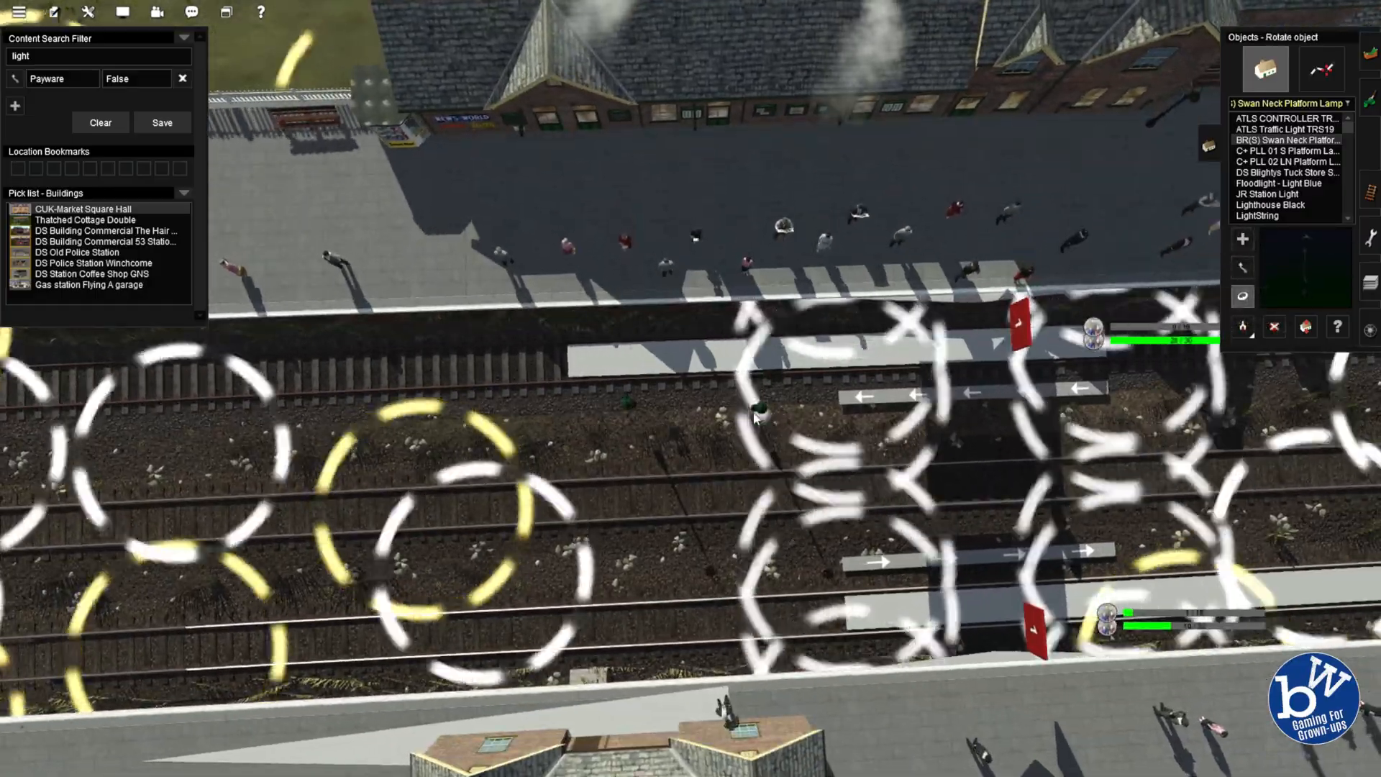
pyautogui.press('m')
pyautogui.press('Down')
pyautogui.moveTo(756, 402); pyautogui.dragTo(786, 170)
pyautogui.moveTo(627, 396); pyautogui.dragTo(464, 171)
pyautogui.press('Down')
pyautogui.press('Left')
# Add a Swan Neck lamp at the far end of the main platform, rotate it and adjust its position.
pyautogui.press('a')
pyautogui.click(640, 363)
pyautogui.press('r')
pyautogui.moveTo(640, 363); pyautogui.dragTo(666, 379)
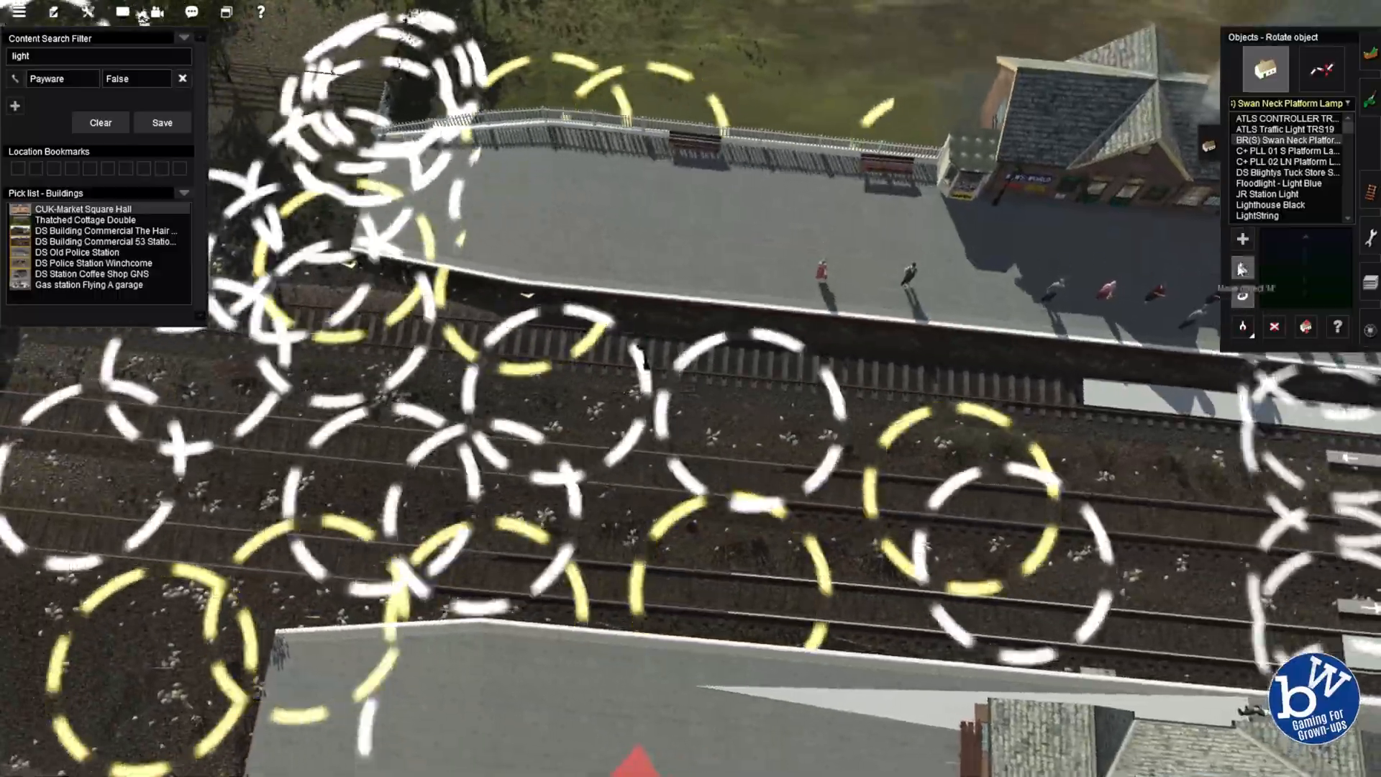
pyautogui.press('Down')
pyautogui.press('Left')
pyautogui.press('Up')
# Place two Swan Neck lamps on the opposite platform, between its building and the tapered end, and rotate them.
pyautogui.press('a')
pyautogui.click(951, 407)
pyautogui.press('Right')
pyautogui.click(457, 456)
pyautogui.press('r')
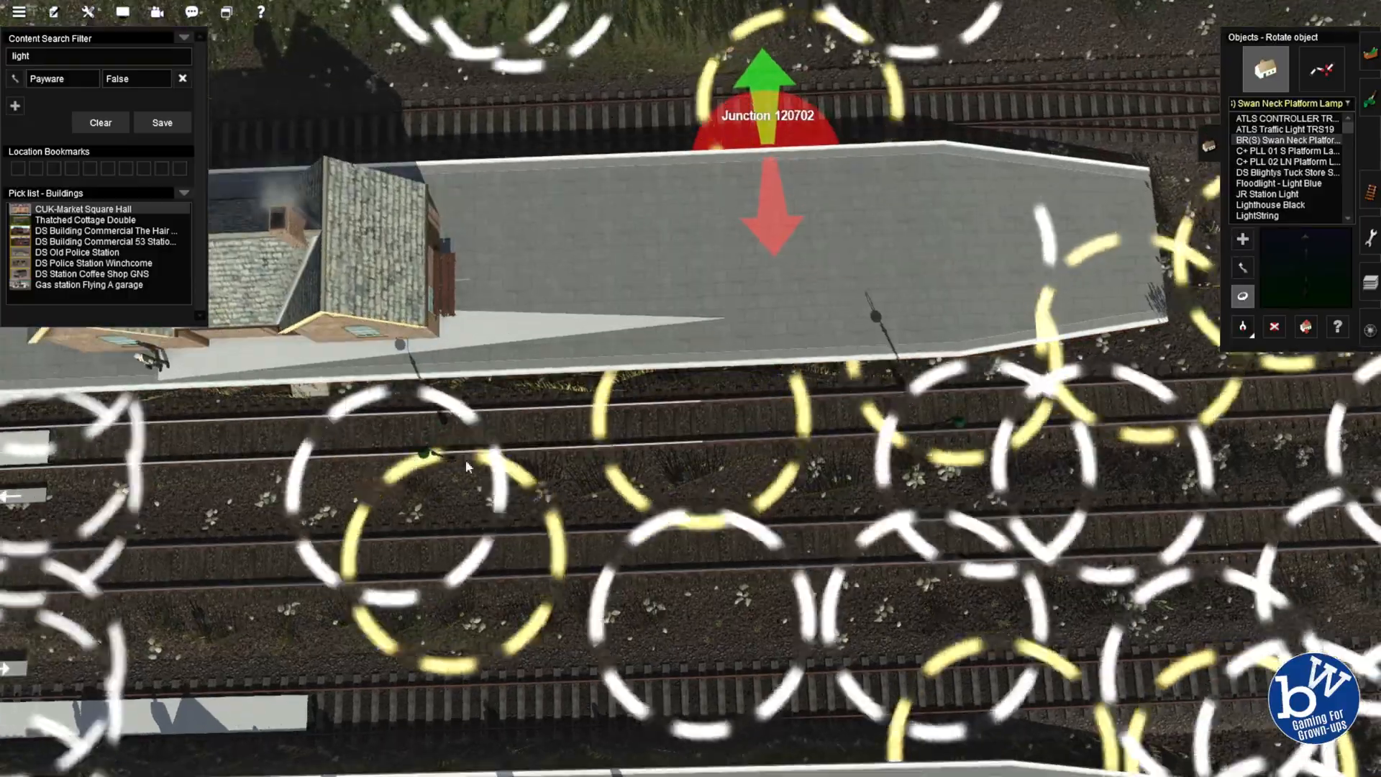
pyautogui.rightClick(446, 455)
pyautogui.moveTo(672, 410); pyautogui.dragTo(746, 279)
pyautogui.rightClick(1065, 268)
pyautogui.moveTo(683, 400); pyautogui.dragTo(704, 396)
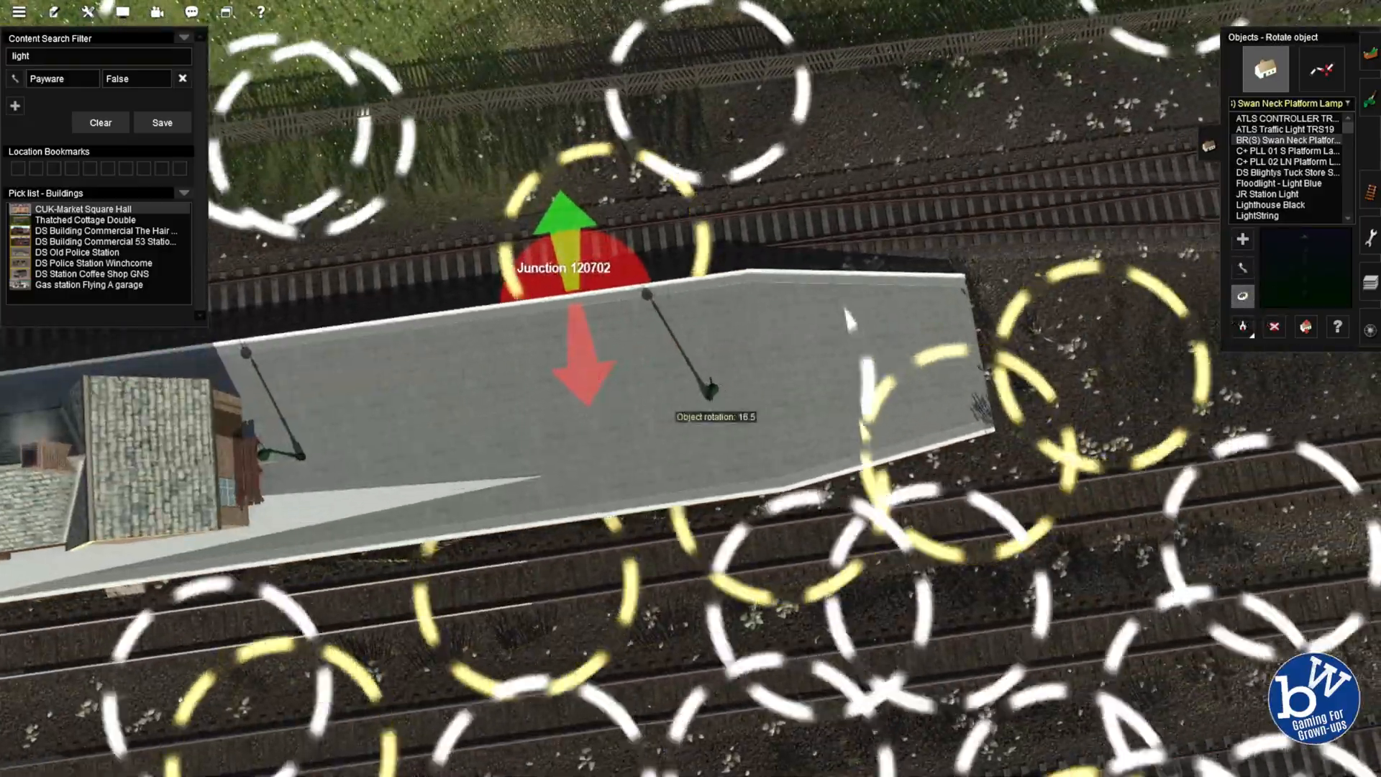
# Add Swan Neck lamps beside the benches and building on the opposite platform, rotating and moving them into place.
pyautogui.rightClick(108, 503)
pyautogui.press('a')
pyautogui.click(1243, 294)
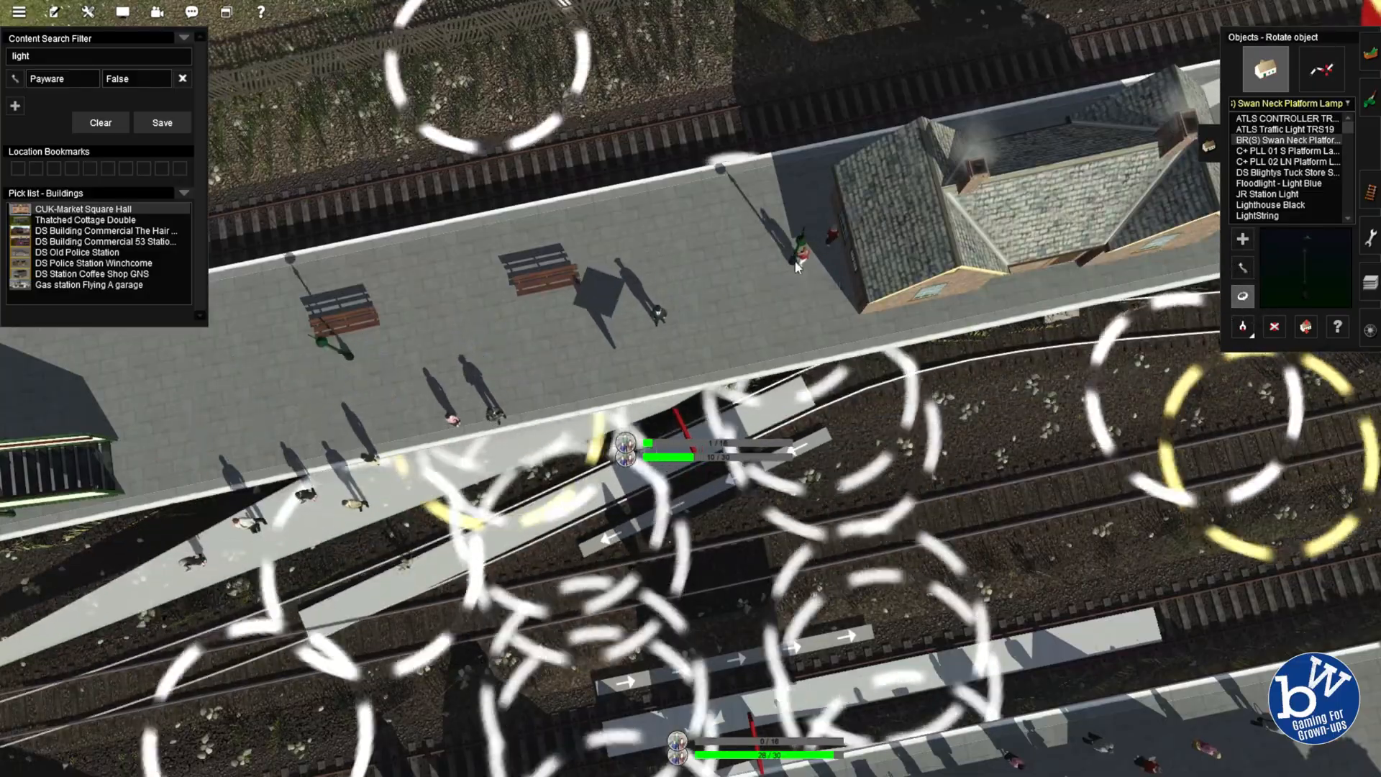
pyautogui.rightClick(964, 466)
pyautogui.click(1243, 296)
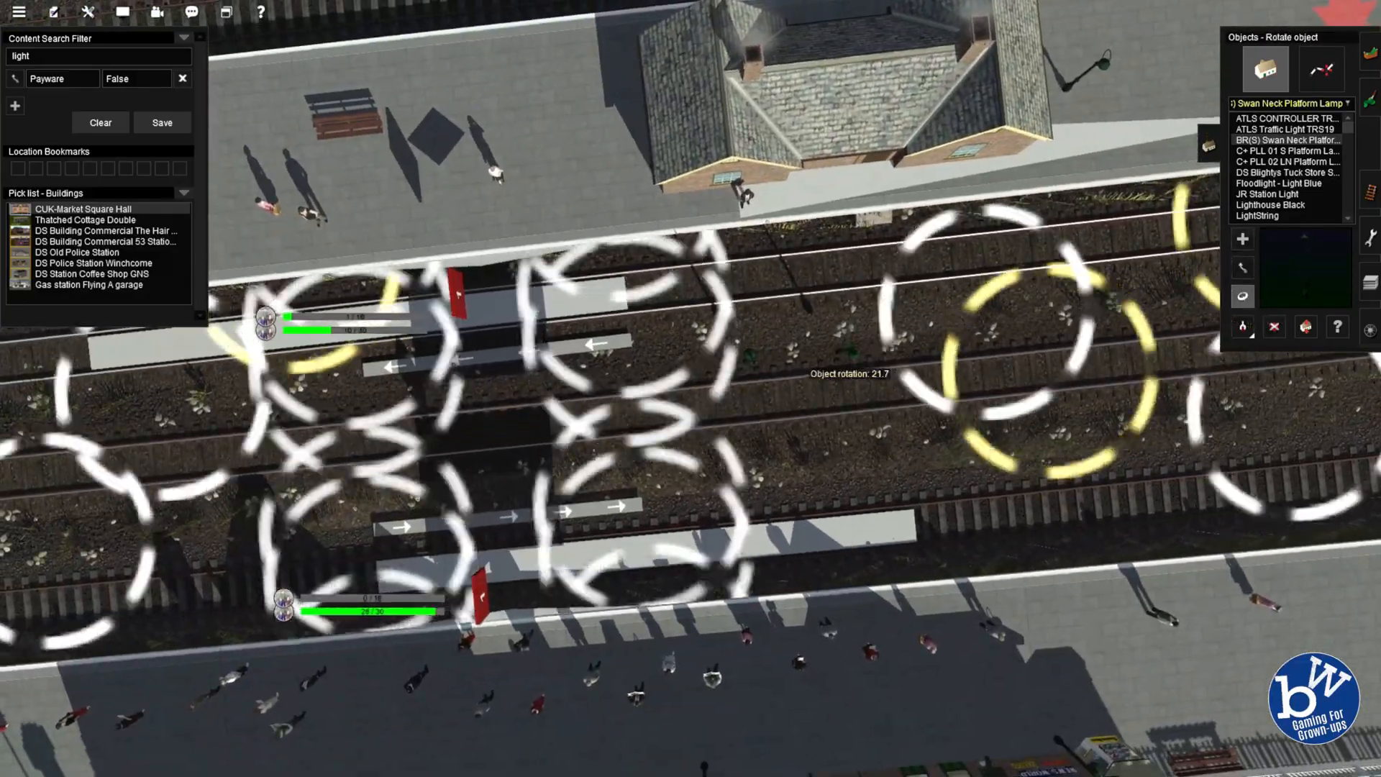
pyautogui.click(1242, 268)
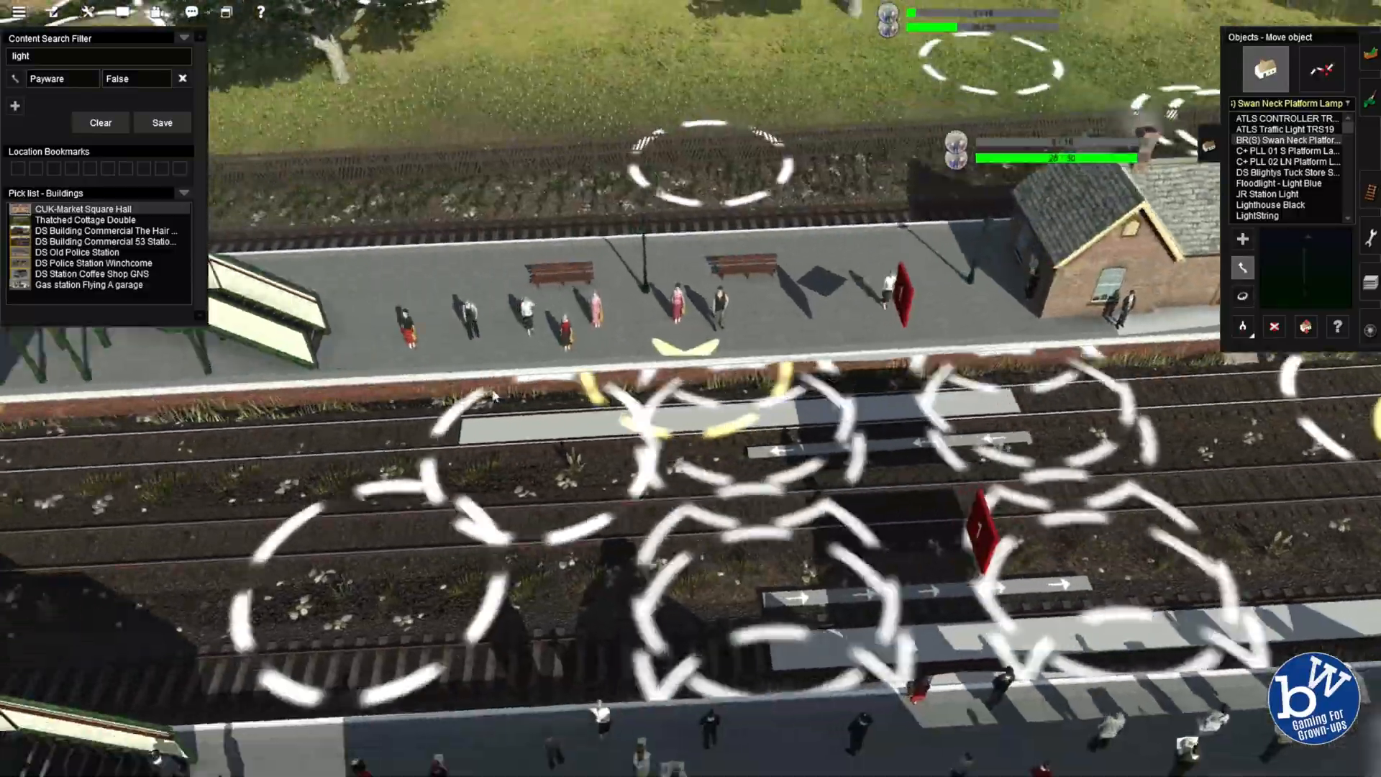
pyautogui.rightClick(1151, 309)
# Place and rotate Swan Neck lamps beyond the footbridge at the level crossing end of both platforms.
pyautogui.click(1242, 239)
pyautogui.click(1243, 296)
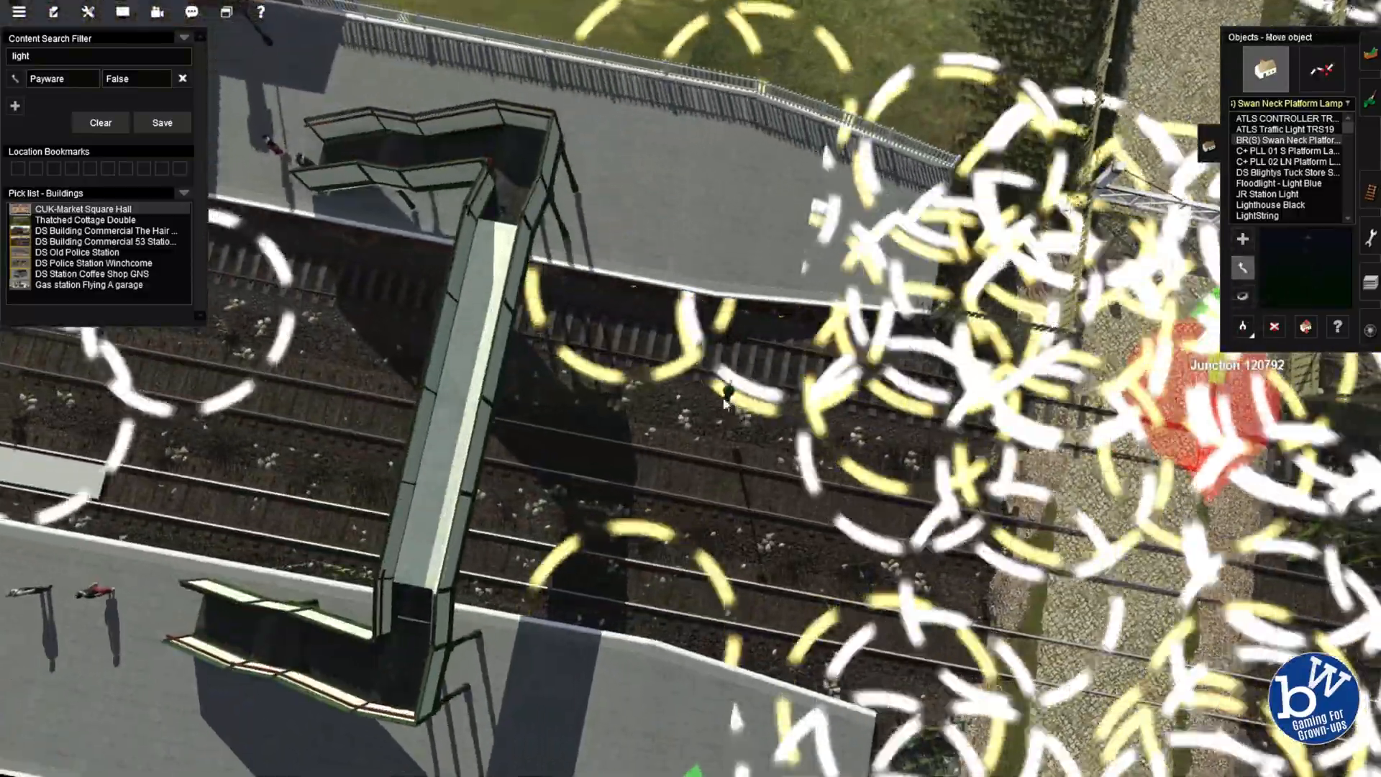
pyautogui.moveTo(721, 175); pyautogui.dragTo(684, 386, button='right')
pyautogui.press('a')
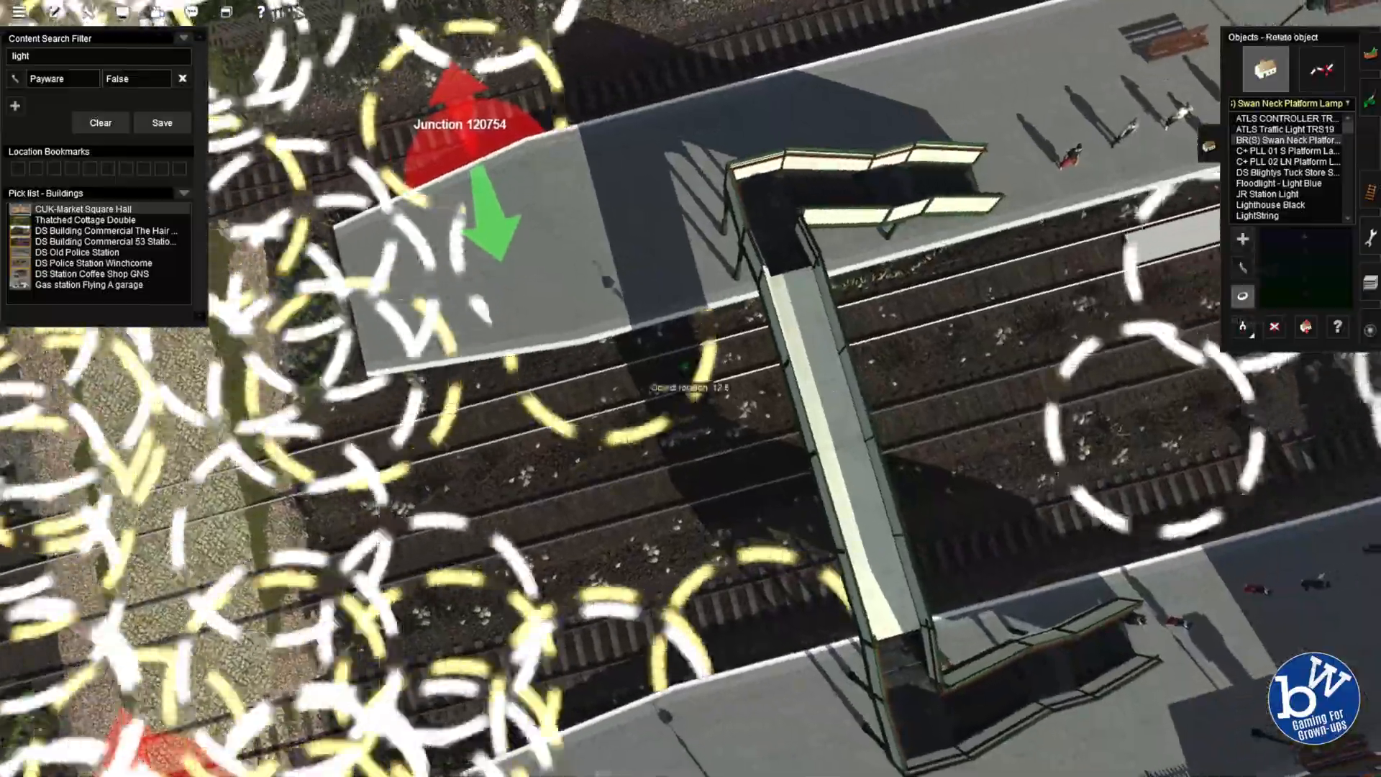
pyautogui.moveTo(653, 217); pyautogui.dragTo(654, 304, button='right')
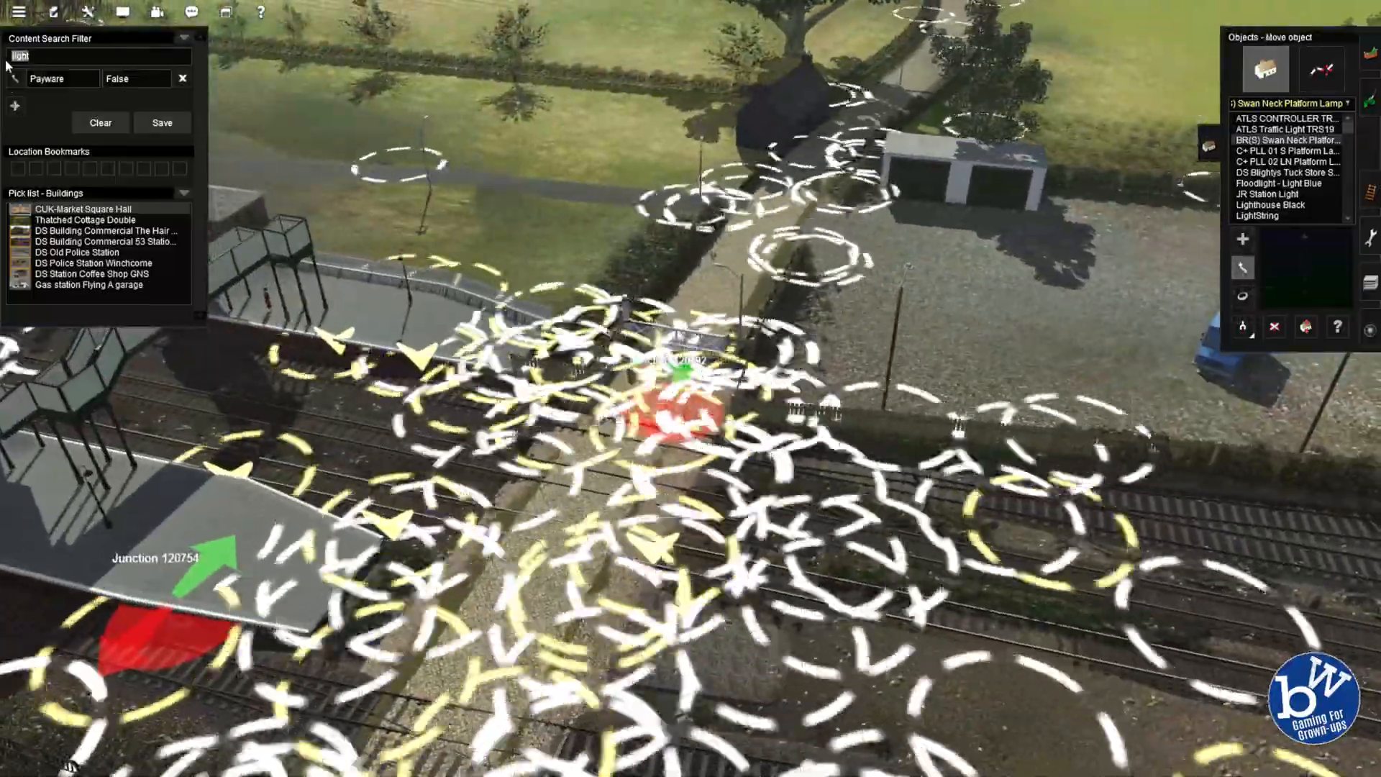
# Filter the trackside objects for "signal home" and choose the Sig UQ Home 15ft LHS signal.
pyautogui.click(1370, 101)
pyautogui.click(1293, 74)
pyautogui.moveTo(784, 424); pyautogui.dragTo(689, 425, button='right')
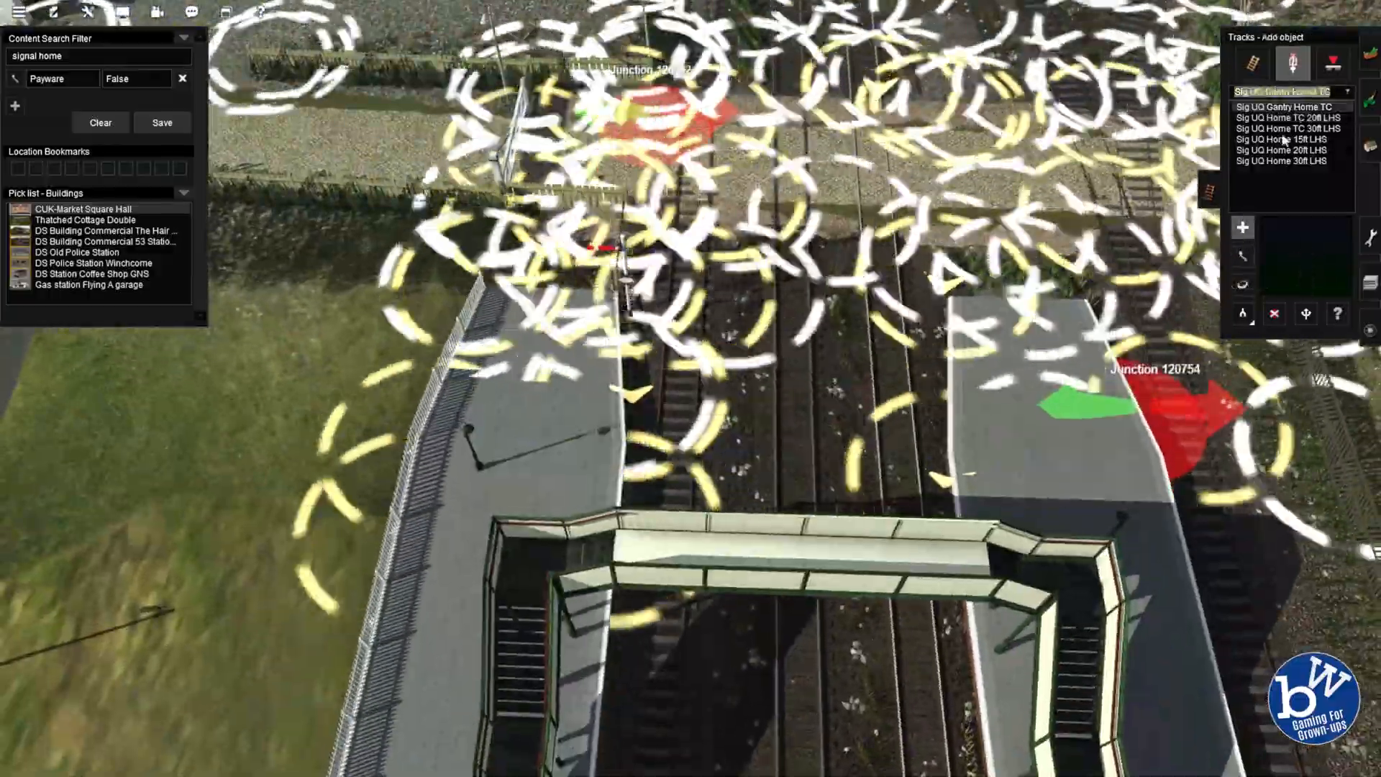
pyautogui.click(1282, 140)
pyautogui.click(1273, 313)
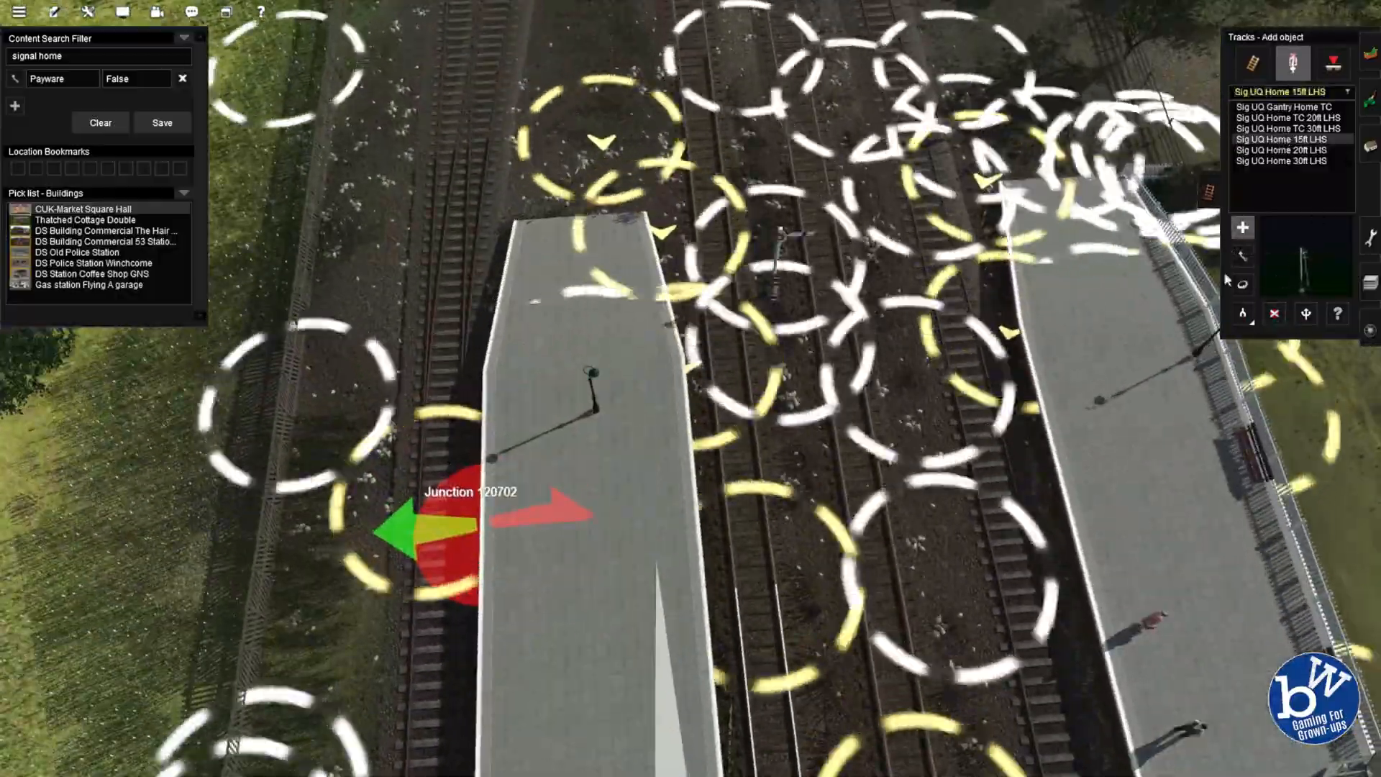
# Place a Sig UQ Home 15ft LHS signal beside the siding tracks beyond the platforms and move it into position.
pyautogui.scroll(-2, 833, 414)
pyautogui.rightClick(487, 554)
pyautogui.moveTo(746, 315); pyautogui.dragTo(715, 498, button='right')
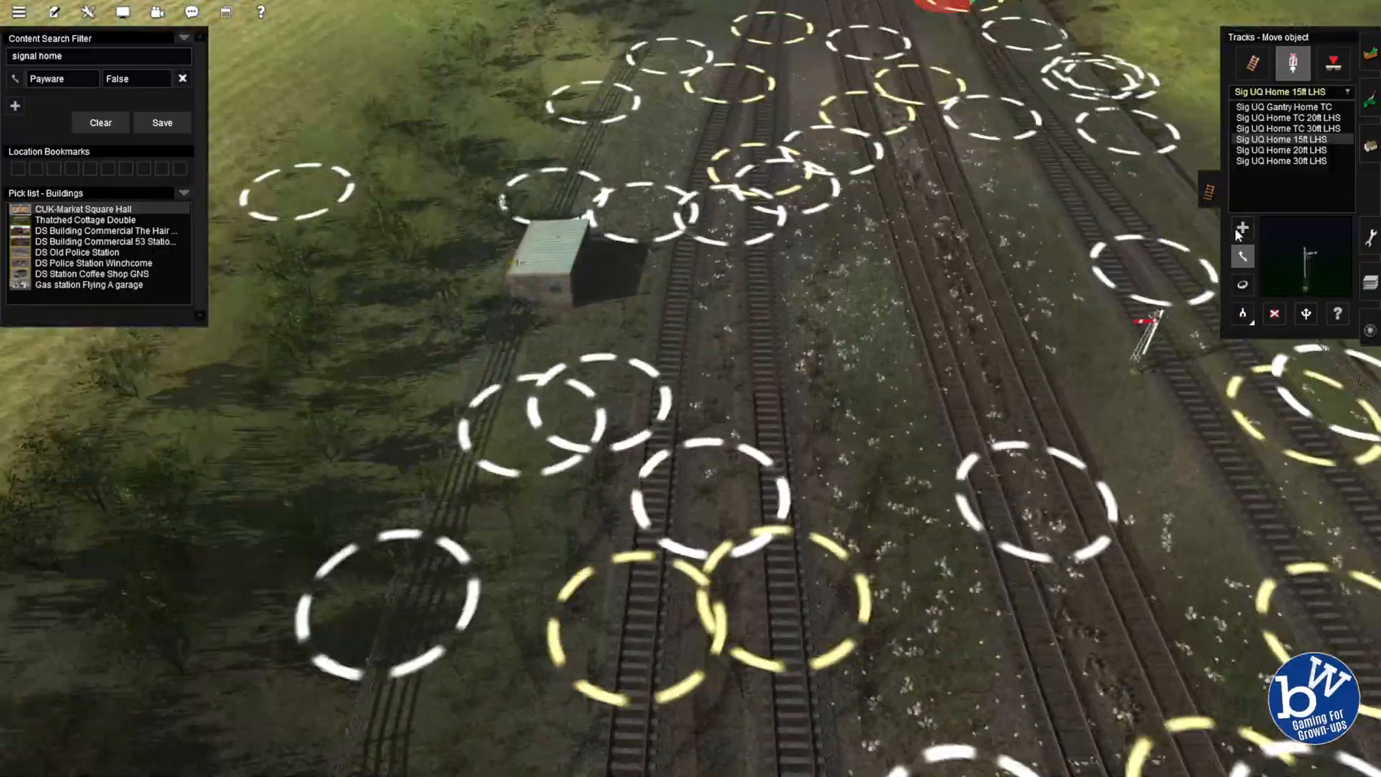
# Add a home signal between the tracks near the goods shed and move it further along towards the junction.
pyautogui.click(1242, 228)
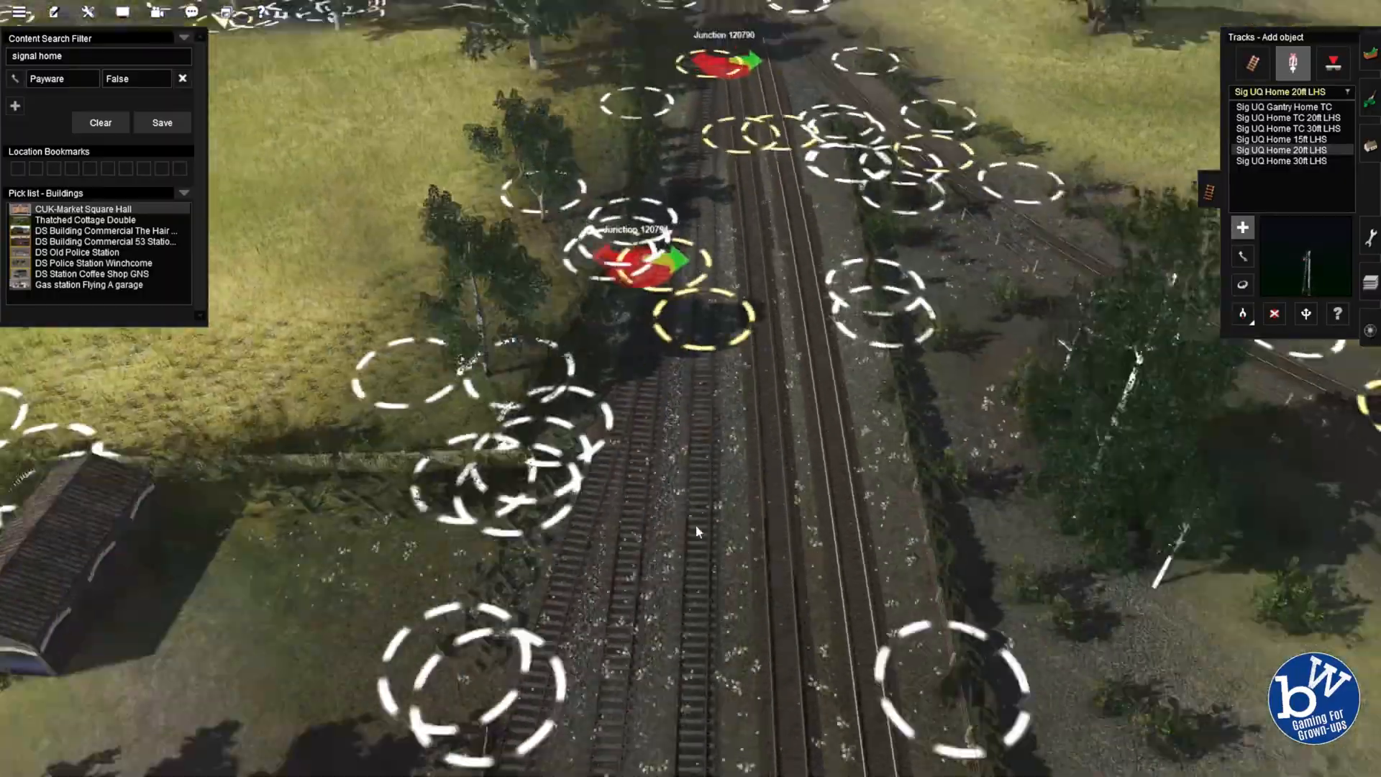
pyautogui.click(683, 425)
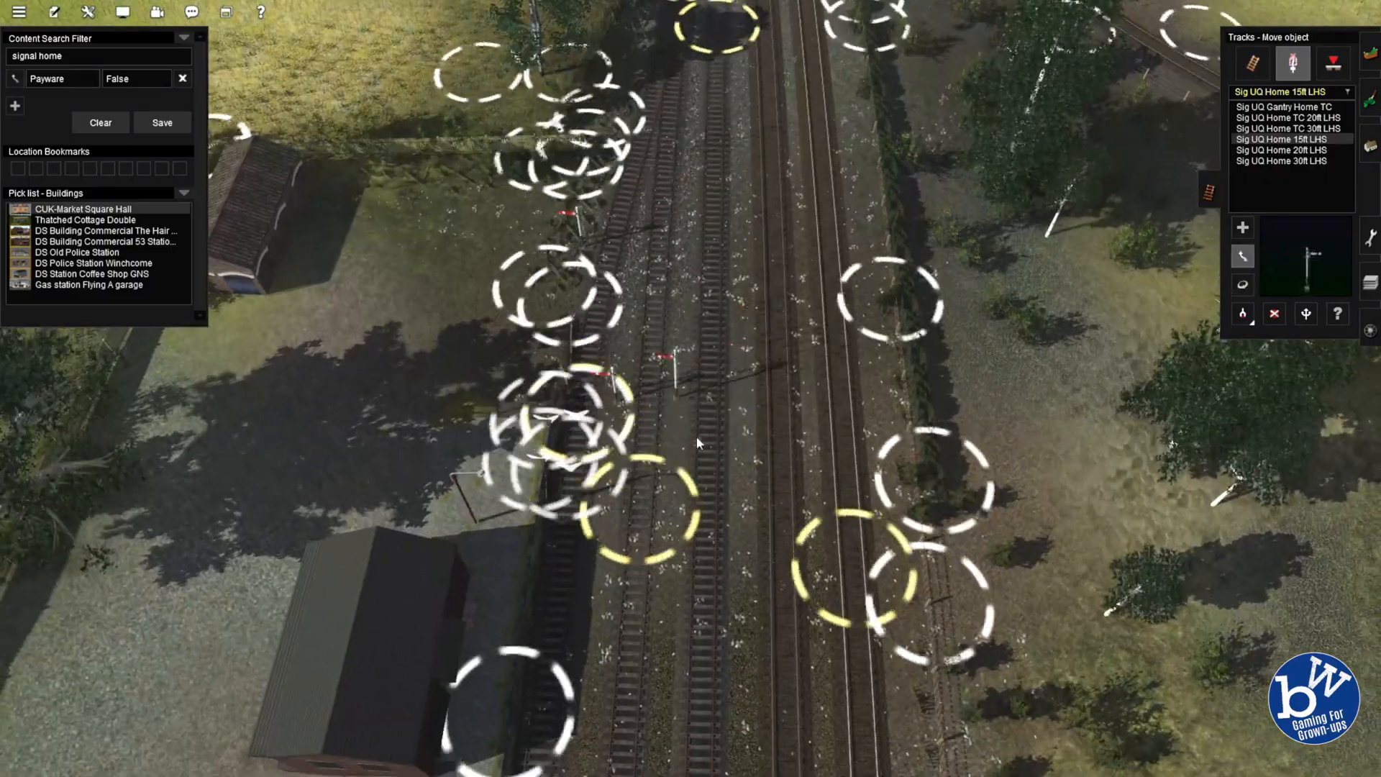
pyautogui.scroll(3, 696, 436)
pyautogui.moveTo(676, 392); pyautogui.dragTo(726, 218)
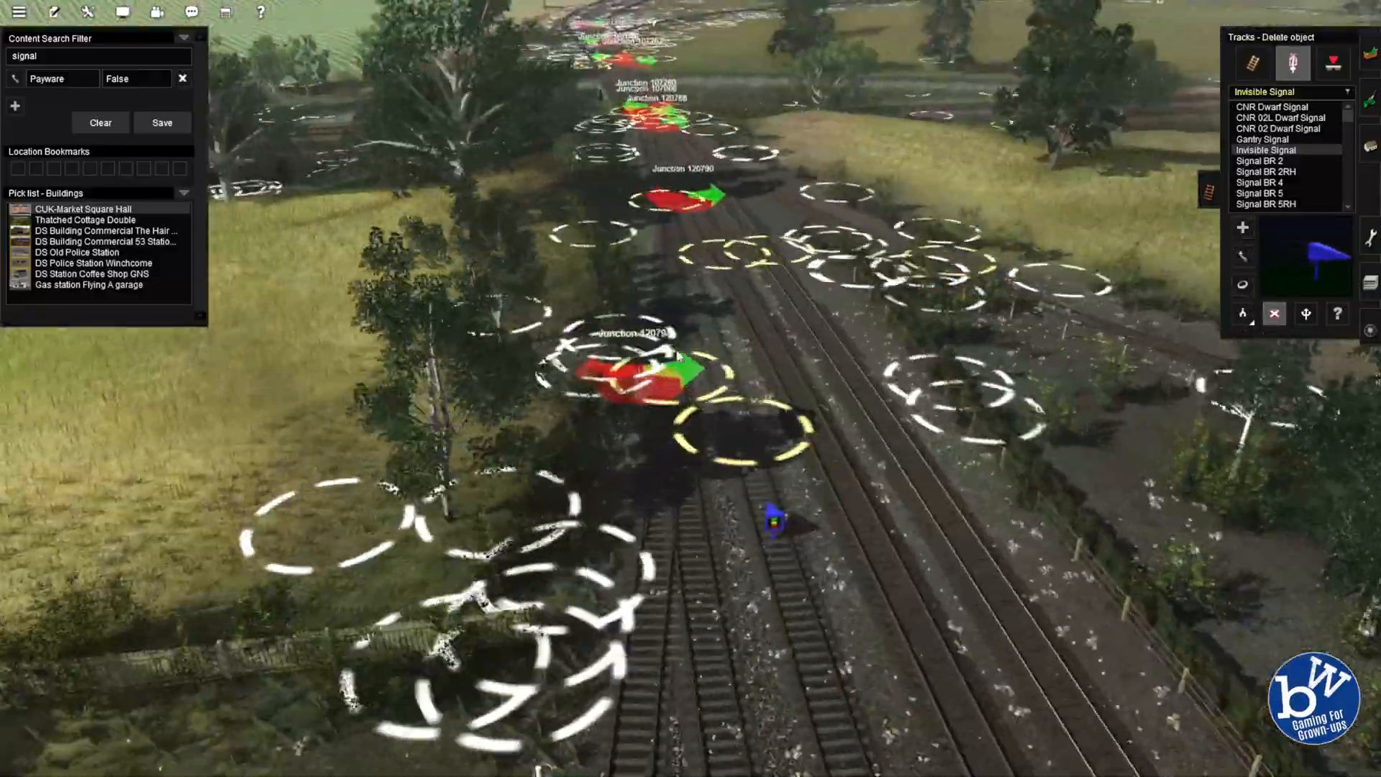
# Choose the Sig UQ Distant 30ft LHS signal for the curved approach line and rotate it.
pyautogui.scroll(3, 675, 353)
pyautogui.scroll(-4, 716, 419)
pyautogui.press('Left')
pyautogui.press('Up')
pyautogui.press('Right')
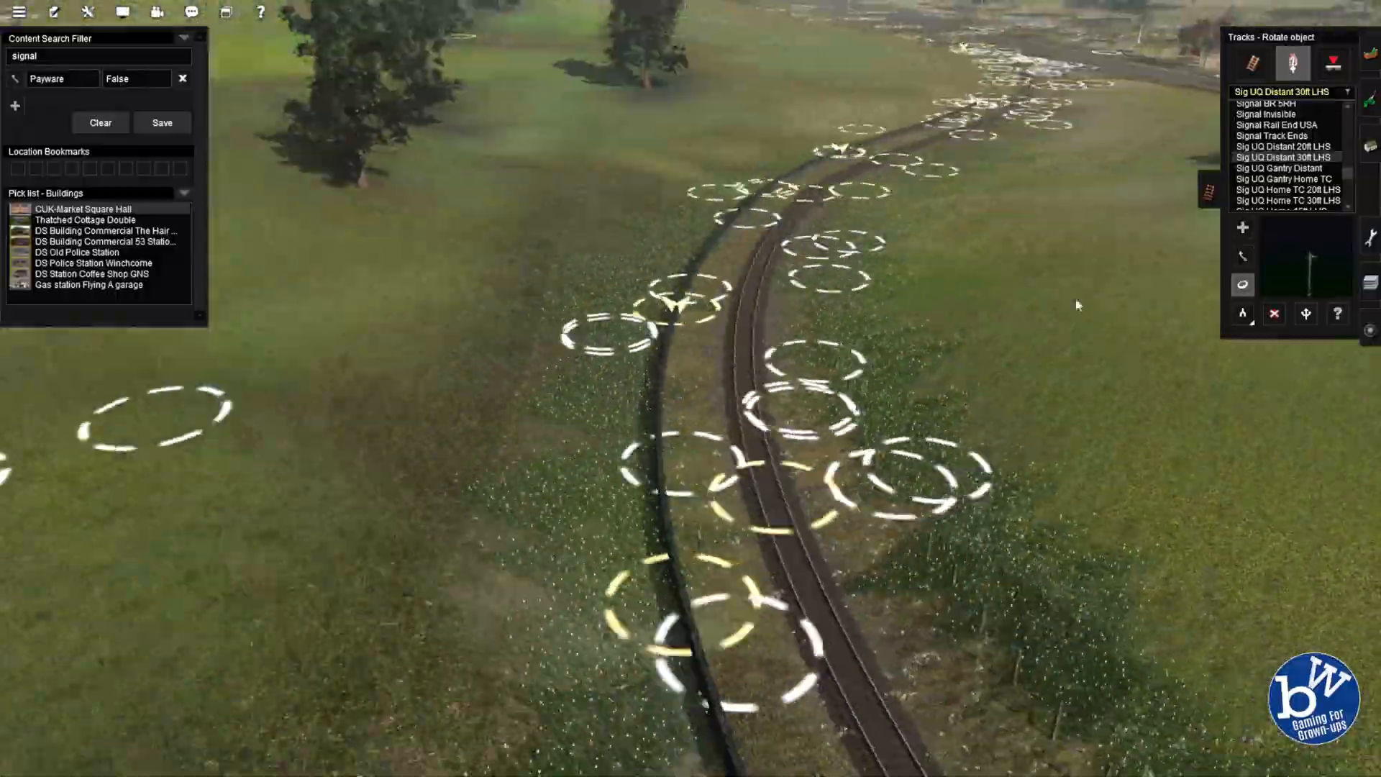
# Choose the Sig UQ Home TC 20ft LHS signal for the junctions along the approach to the goods yard.
pyautogui.press('a')
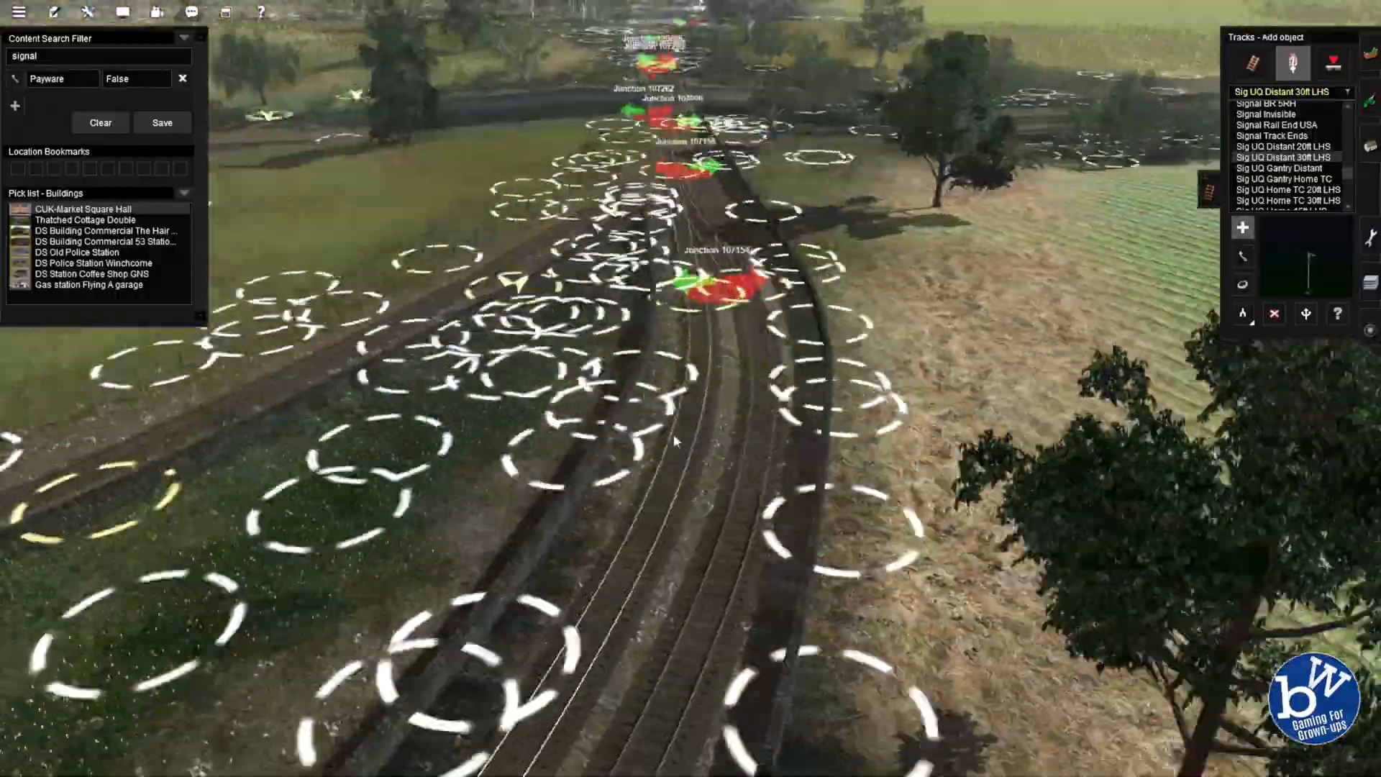
pyautogui.click(1269, 190)
pyautogui.press('Up')
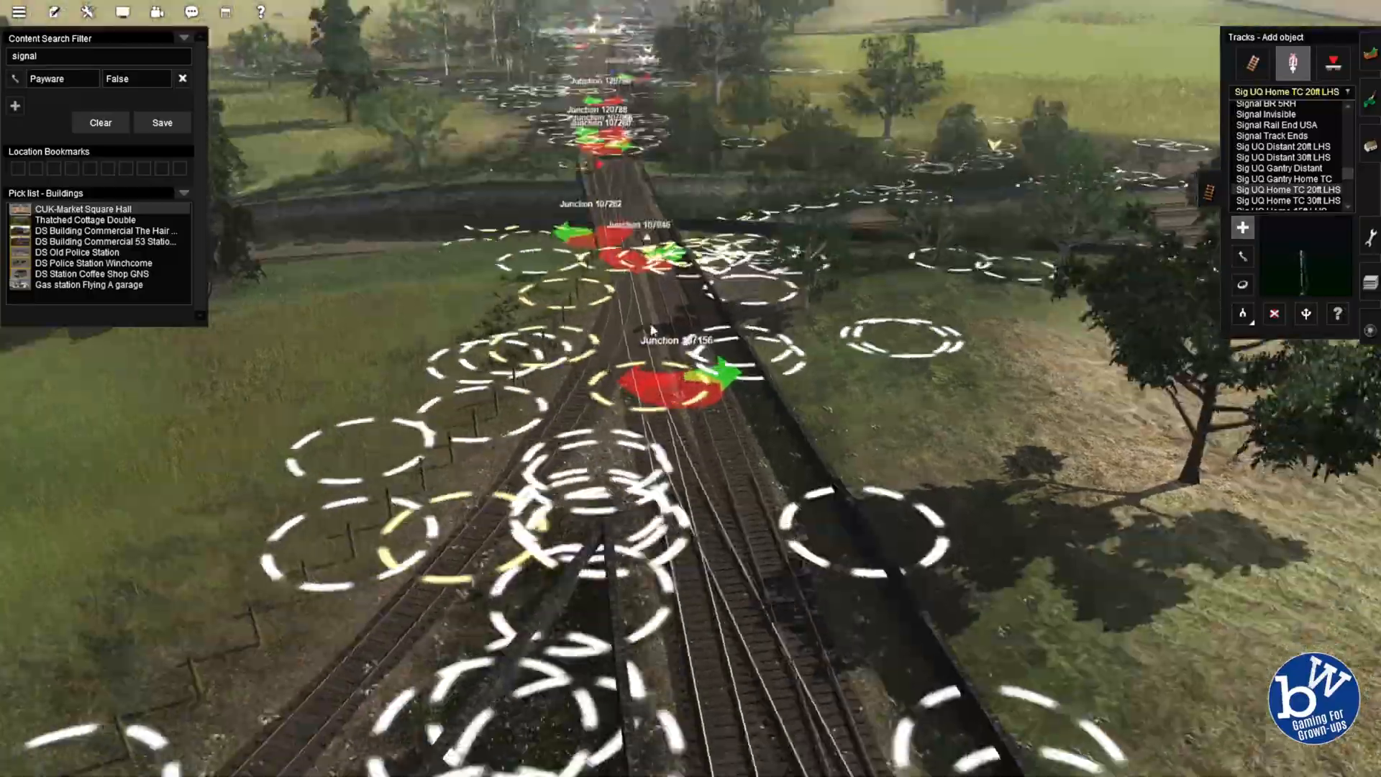
pyautogui.press('Up')
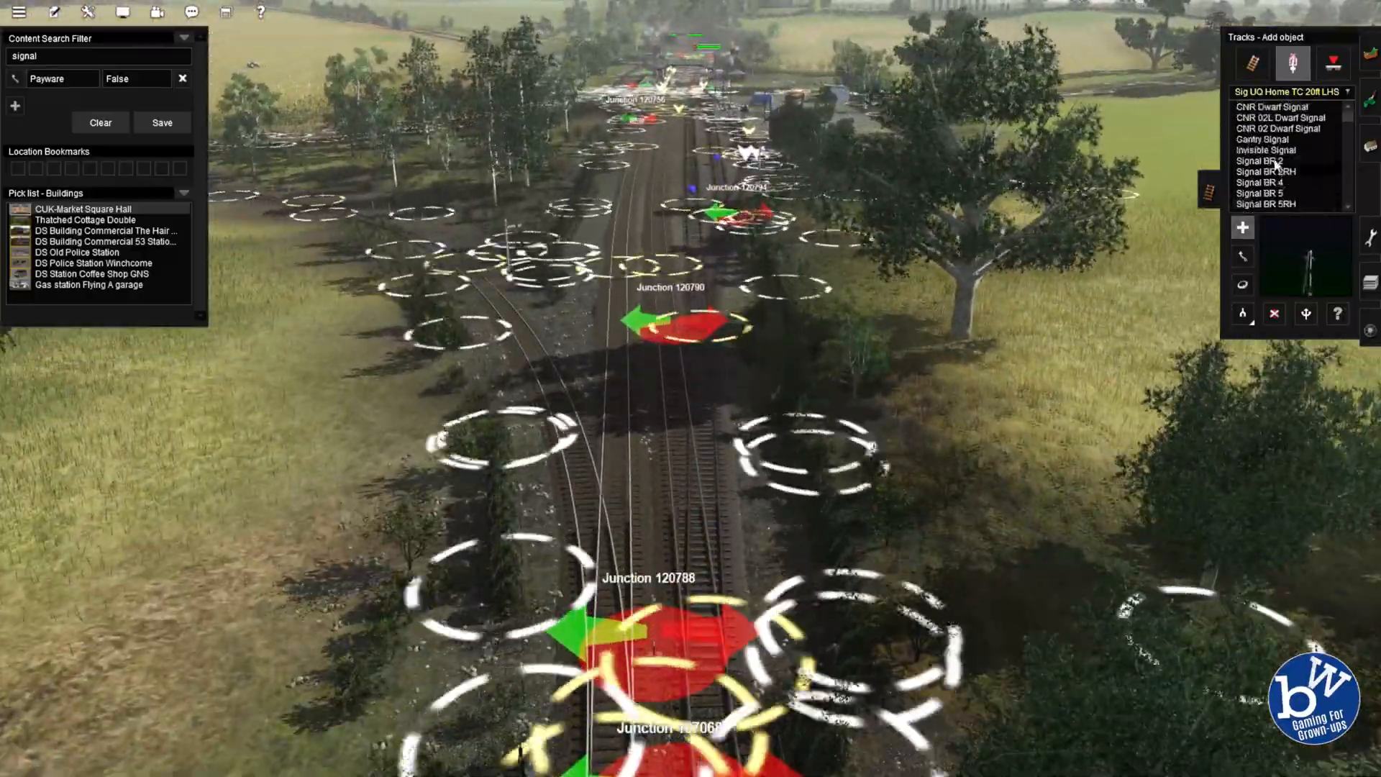
# Choose the Invisible Signal, place one on the tracks before the goods shed and rotate it to face along the line.
pyautogui.click(1266, 149)
pyautogui.click(626, 401)
pyautogui.press('r')
pyautogui.press('Down')
pyautogui.press('Up')
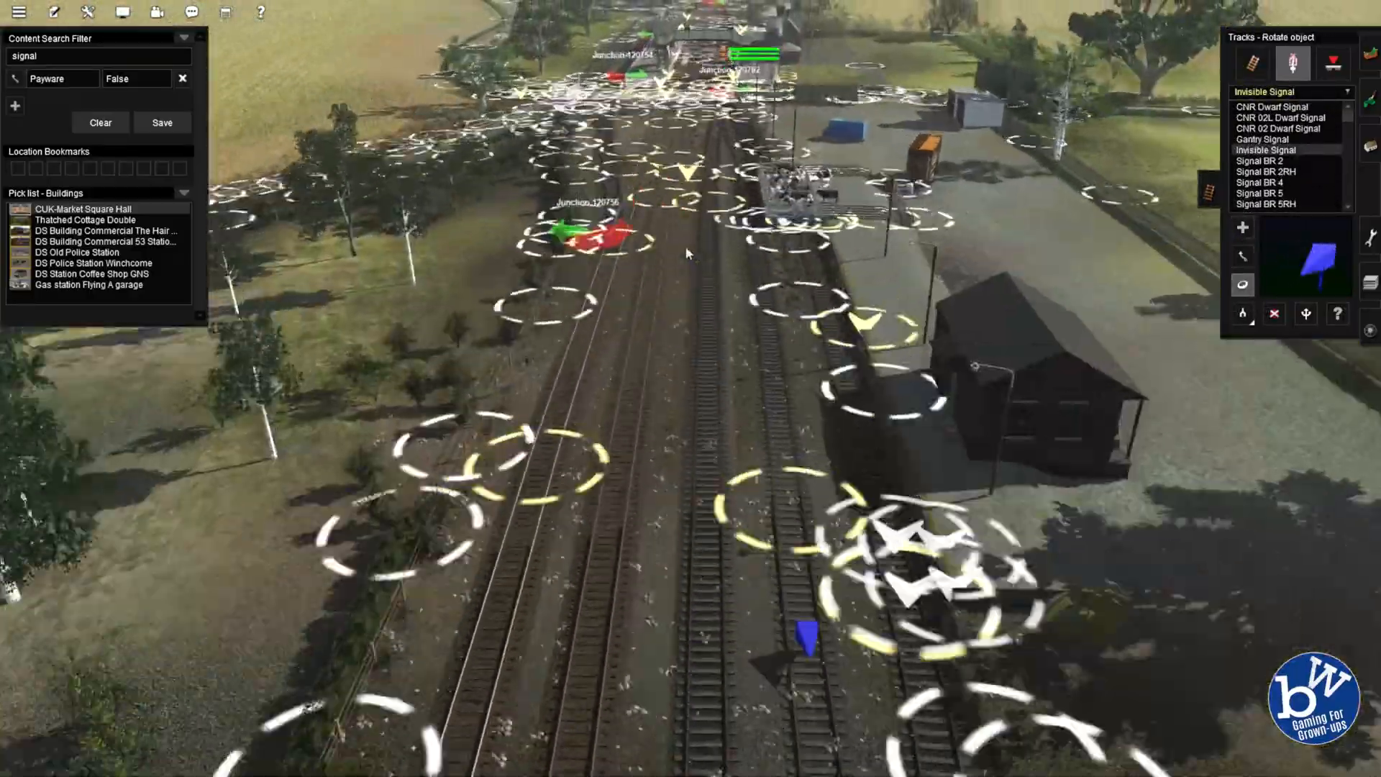
# Place invisible signals on the neighbouring tracks beside the goods yard with the blue van and rotate them.
pyautogui.press('Up')
pyautogui.press('a')
pyautogui.click(716, 296)
pyautogui.press('Up')
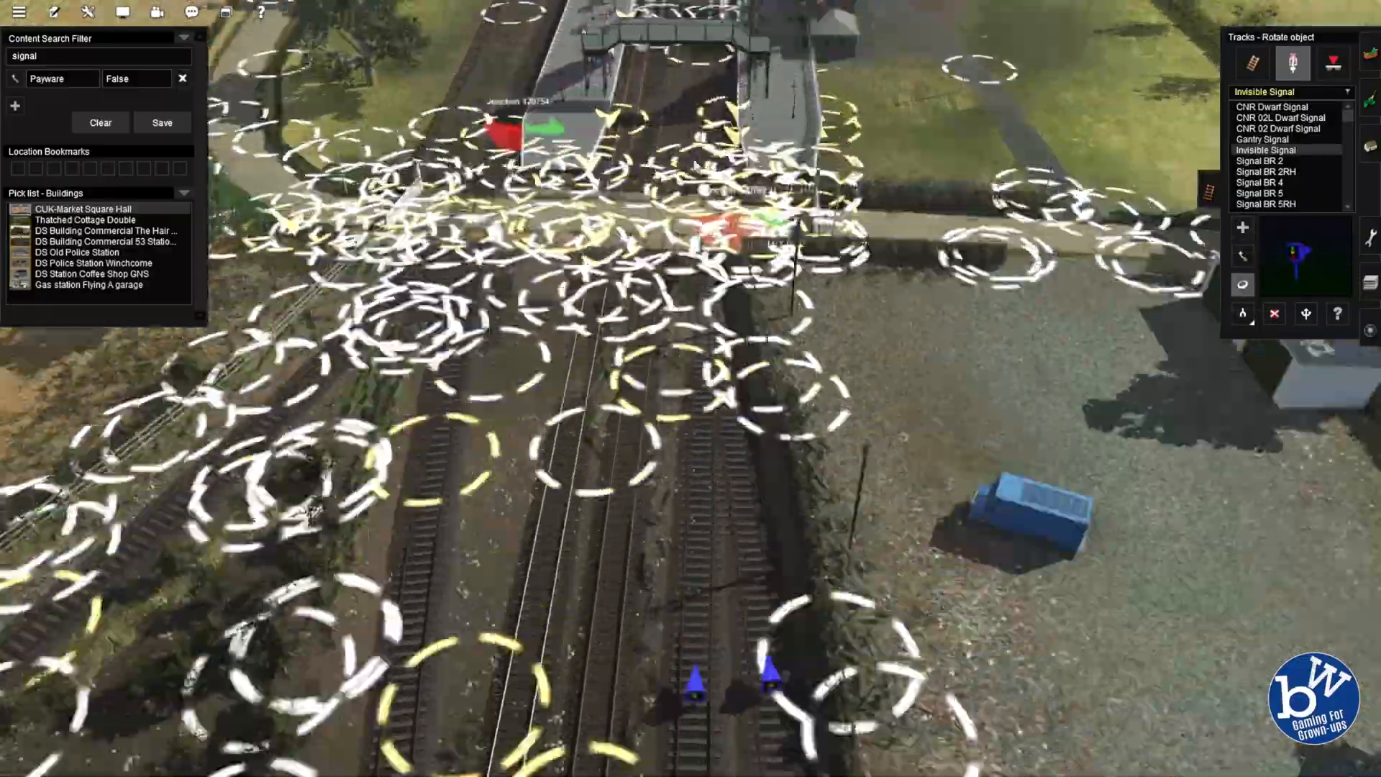
# Place two more invisible signals on the tracks beyond the goods yard towards the tunnel and rotate each one.
pyautogui.press('a')
pyautogui.click(693, 240)
pyautogui.press('r')
pyautogui.press('Up')
pyautogui.press('Up')
pyautogui.press('a')
pyautogui.click(699, 360)
pyautogui.press('r')
pyautogui.press('Up')
pyautogui.press('Up')
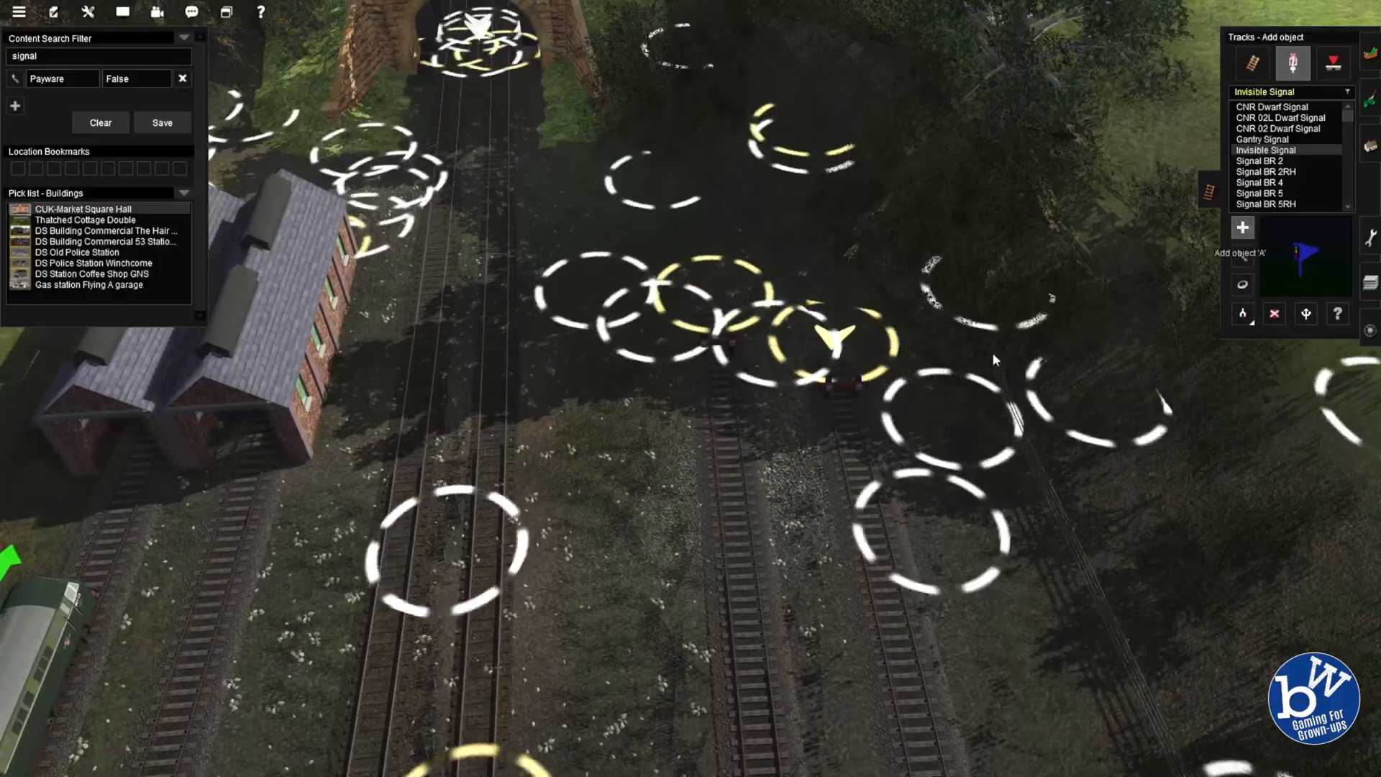
# Place an invisible signal on the running line at the tunnel mouth beyond the engine shed and rotate it.
pyautogui.press('a')
pyautogui.click(768, 243)
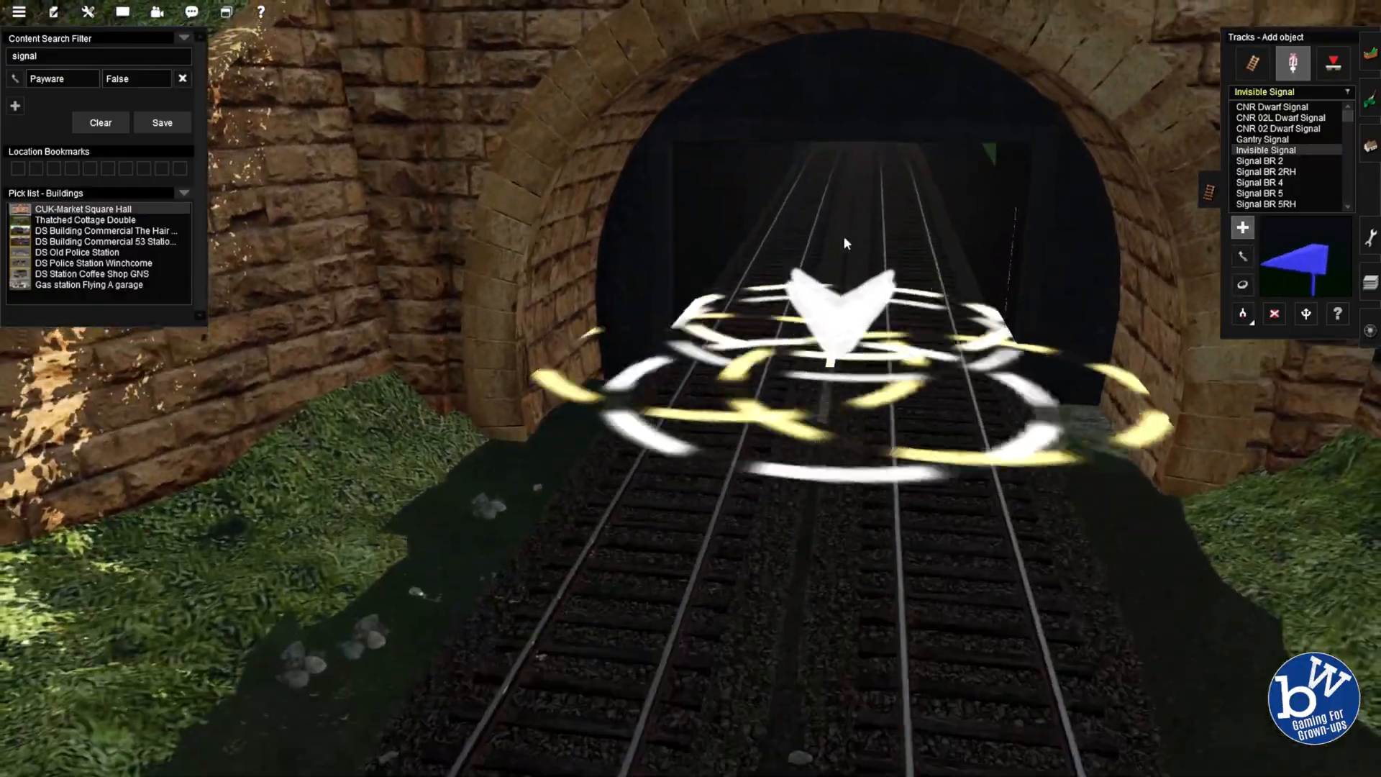
pyautogui.press('r')
pyautogui.press('Up')
pyautogui.press('Up')
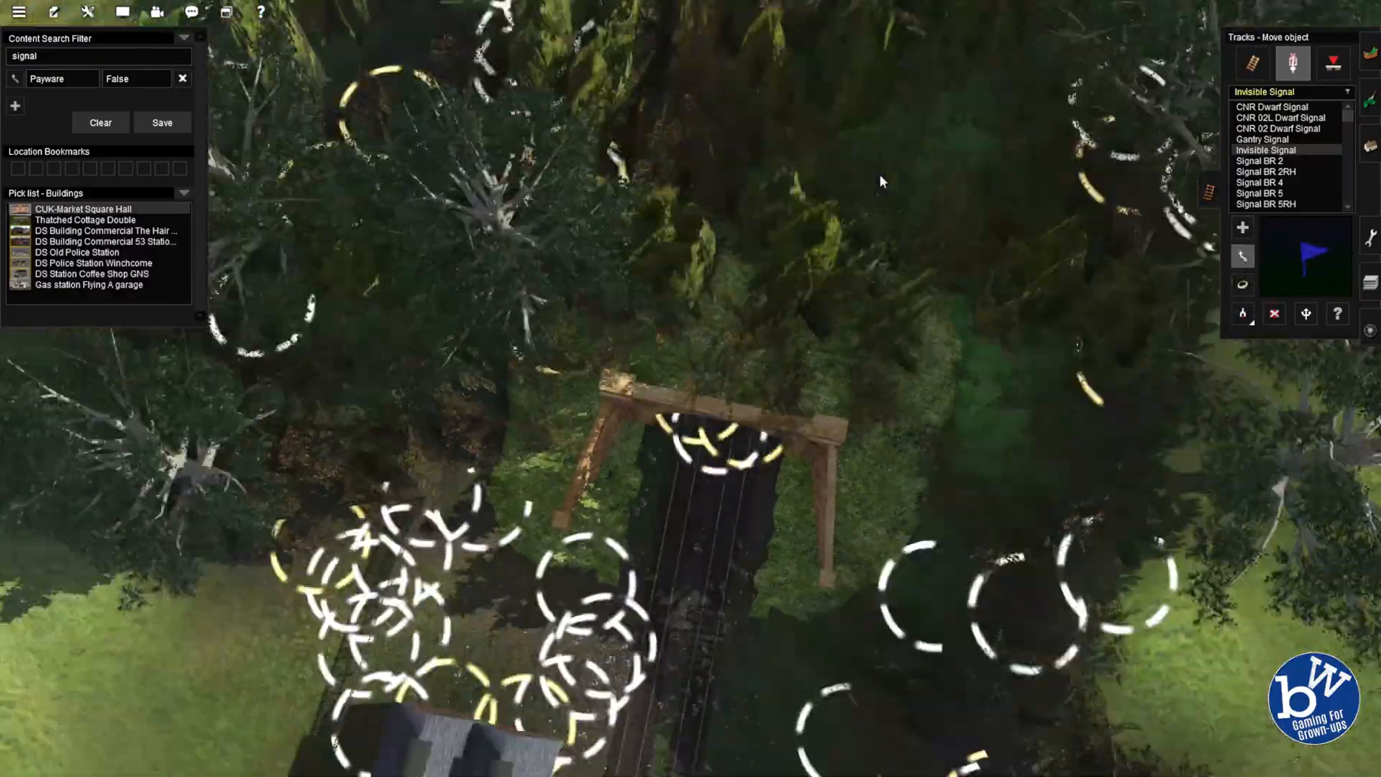
# Move the invisible signal along its track to a position inside the tunnel.
pyautogui.moveTo(827, 170); pyautogui.dragTo(850, 19, button='right')
pyautogui.moveTo(735, 230); pyautogui.dragTo(645, 308, button='right')
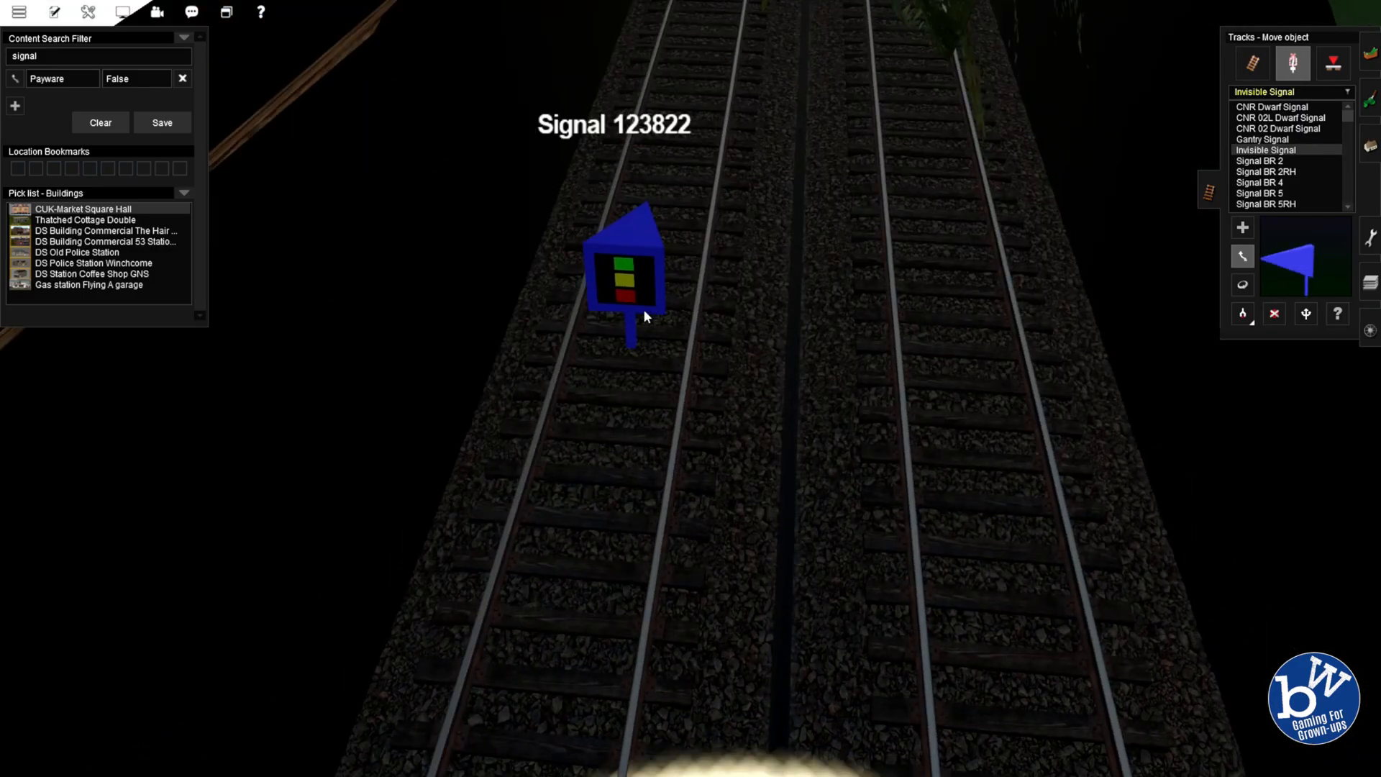
pyautogui.moveTo(727, 2); pyautogui.dragTo(700, 236, button='right')
# Add another invisible signal on the tracks inside the tunnel and rotate it.
pyautogui.click(1242, 227)
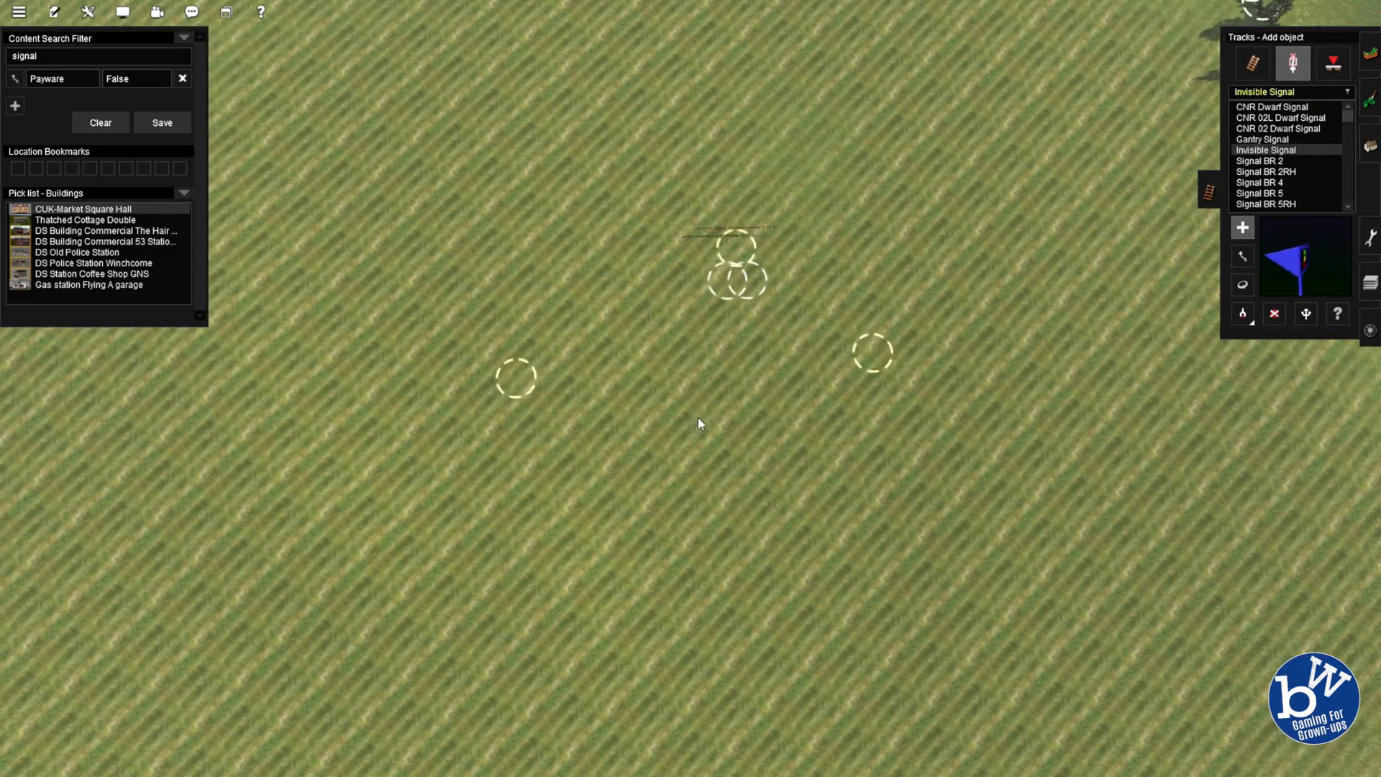
pyautogui.moveTo(705, 405); pyautogui.dragTo(895, 360, button='right')
pyautogui.rightClick(895, 367)
pyautogui.scroll(5, 895, 366)
pyautogui.moveTo(719, 460); pyautogui.dragTo(714, 367, button='right')
pyautogui.scroll(-4, 714, 366)
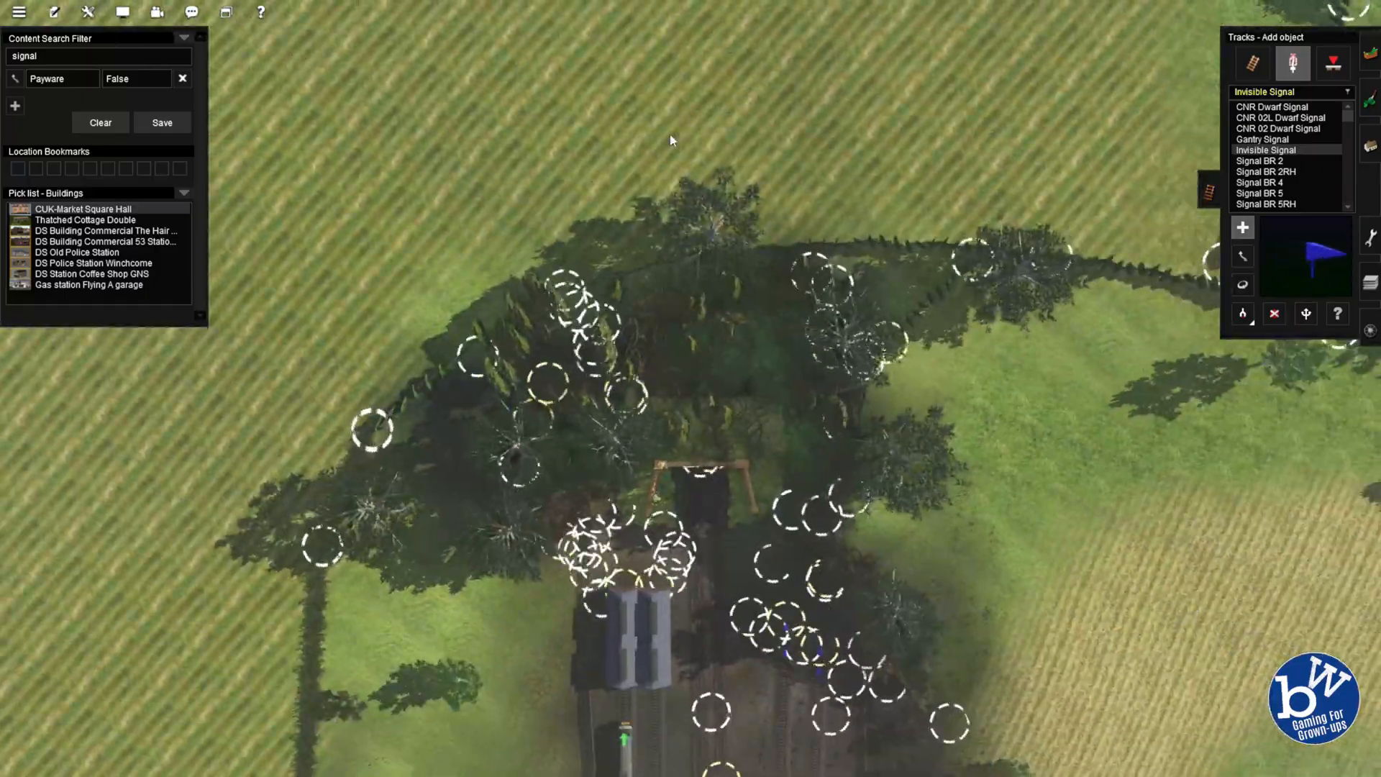
pyautogui.moveTo(583, 139); pyautogui.dragTo(703, 457, button='right')
pyautogui.scroll(3, 704, 457)
pyautogui.scroll(5, 703, 458)
pyautogui.click(1242, 284)
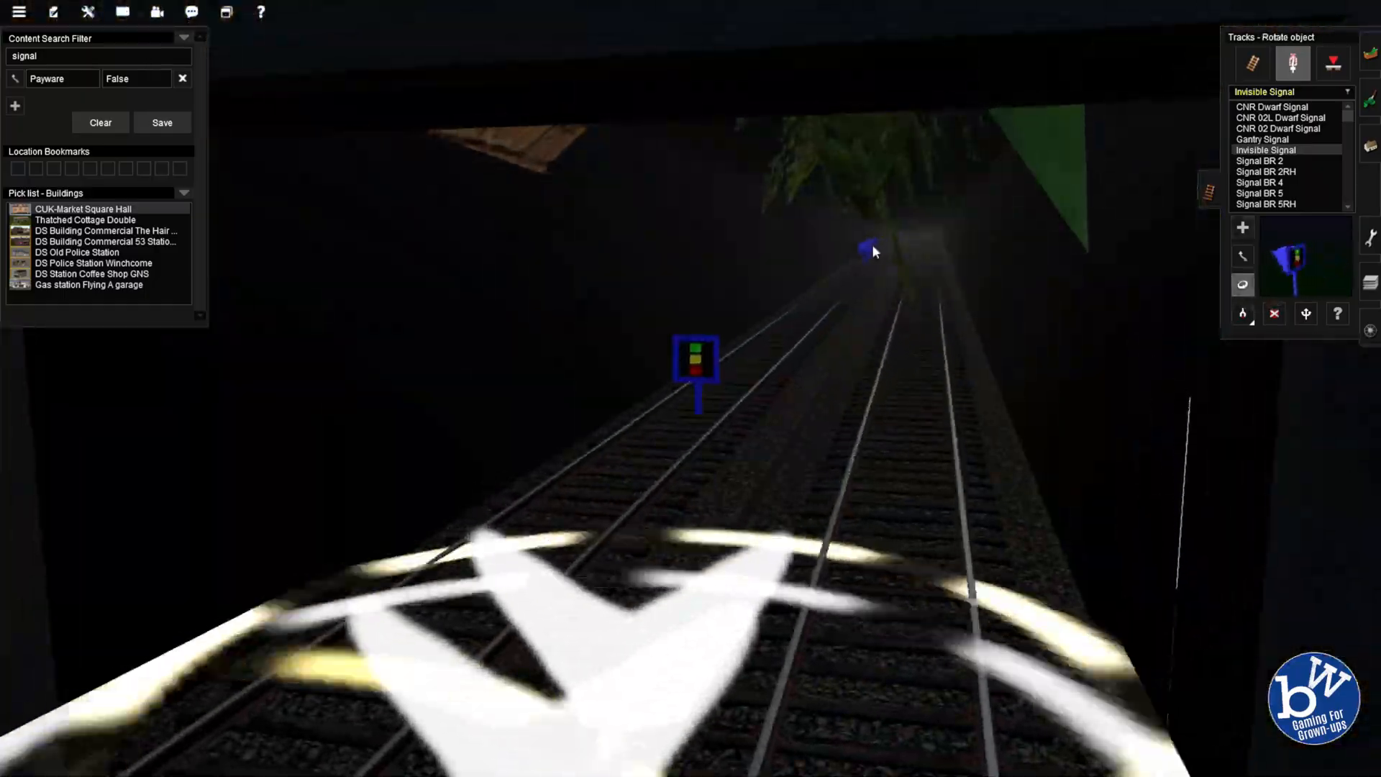
# Place and rotate an invisible signal on the tracks leading from the tunnel towards the station junctions.
pyautogui.scroll(-5, 734, 395)
pyautogui.moveTo(734, 395); pyautogui.dragTo(688, 392, button='right')
pyautogui.press('Up')
pyautogui.press('a')
pyautogui.click(661, 347)
pyautogui.press('r')
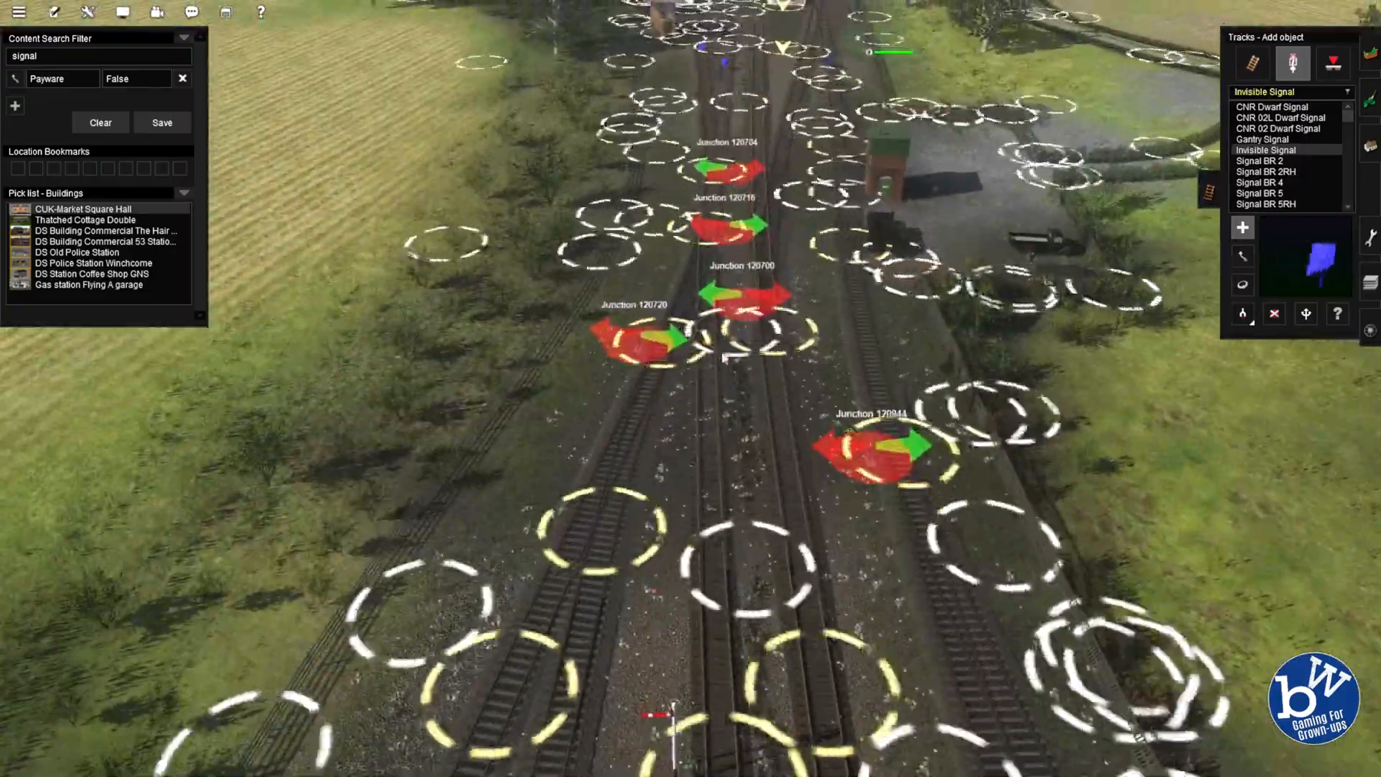
pyautogui.press('Up')
pyautogui.moveTo(725, 358); pyautogui.dragTo(630, 183, button='right')
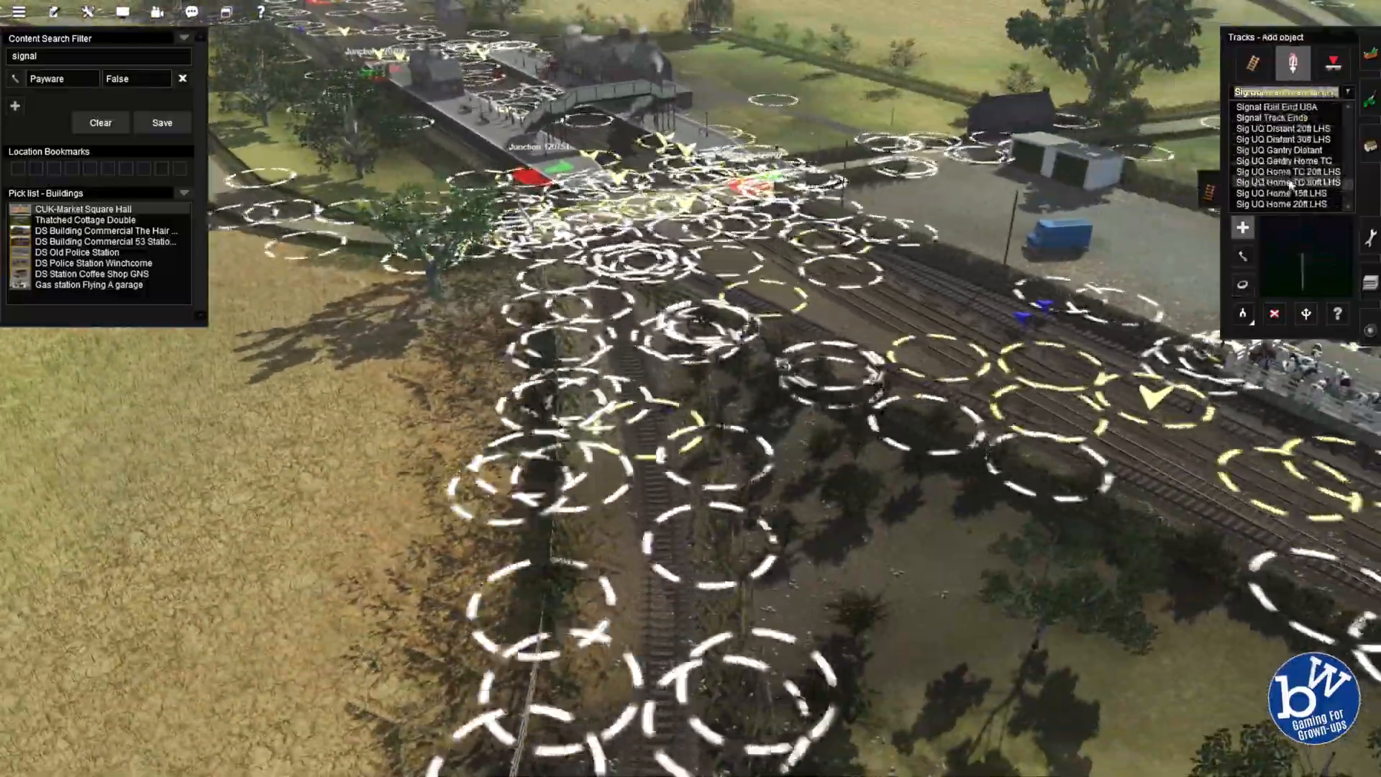
# Add a Sig UQ home signal beside the siding that diverges before the level crossing, then rotate and move it into position.
pyautogui.moveTo(623, 351); pyautogui.dragTo(748, 418, button='right')
pyautogui.press('r')
pyautogui.press('a')
pyautogui.press('m')
pyautogui.press('a')
# Set invisible signals on the running lines beside Junction 120790 and rotate them.
pyautogui.press('Up')
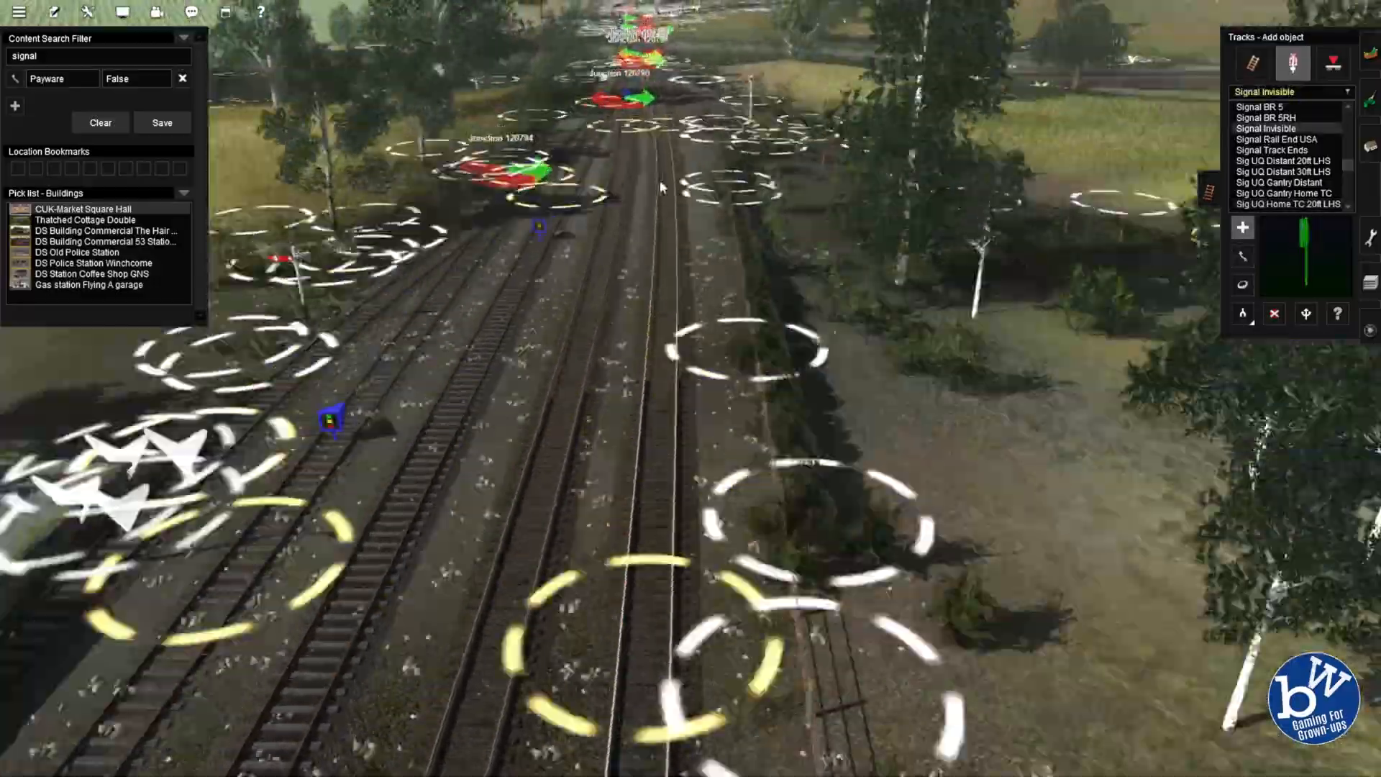
pyautogui.click(1242, 284)
pyautogui.moveTo(713, 407)
pyautogui.mouseDown(button='right')
pyautogui.moveTo(772, 417)
pyautogui.moveTo(734, 379)
pyautogui.moveTo(708, 419)
pyautogui.mouseUp(button='right')
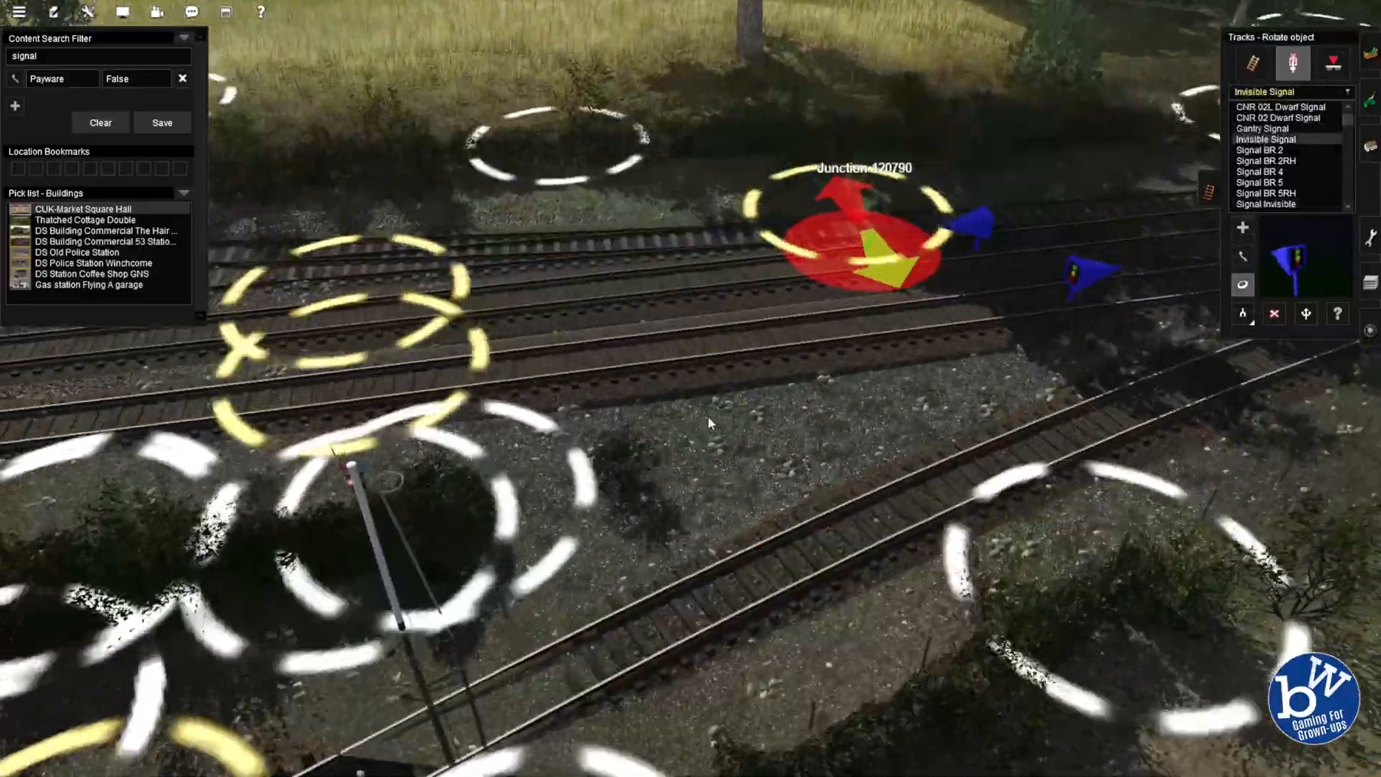
# Adjust the height of the siding track's spline point near the trackside signal.
pyautogui.click(1252, 62)
pyautogui.click(1242, 313)
pyautogui.click(441, 302)
pyautogui.press('h')
pyautogui.moveTo(436, 295); pyautogui.dragTo(436, 291)
# Lower the ground around the buried stretch of the siding track beside the signal.
pyautogui.moveTo(906, 356); pyautogui.dragTo(984, 304, button='right')
pyautogui.press('f')
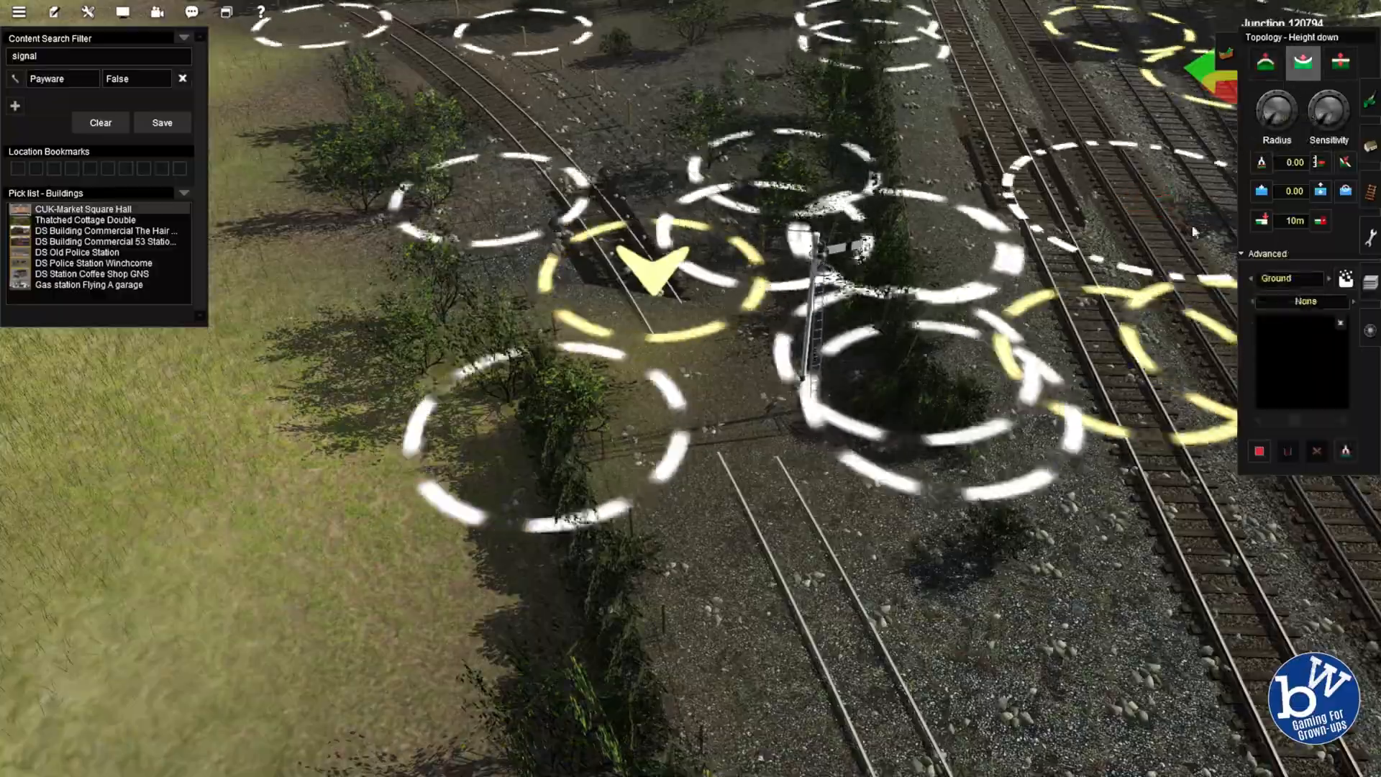
pyautogui.click(715, 373)
pyautogui.moveTo(715, 372); pyautogui.dragTo(522, 408, button='right')
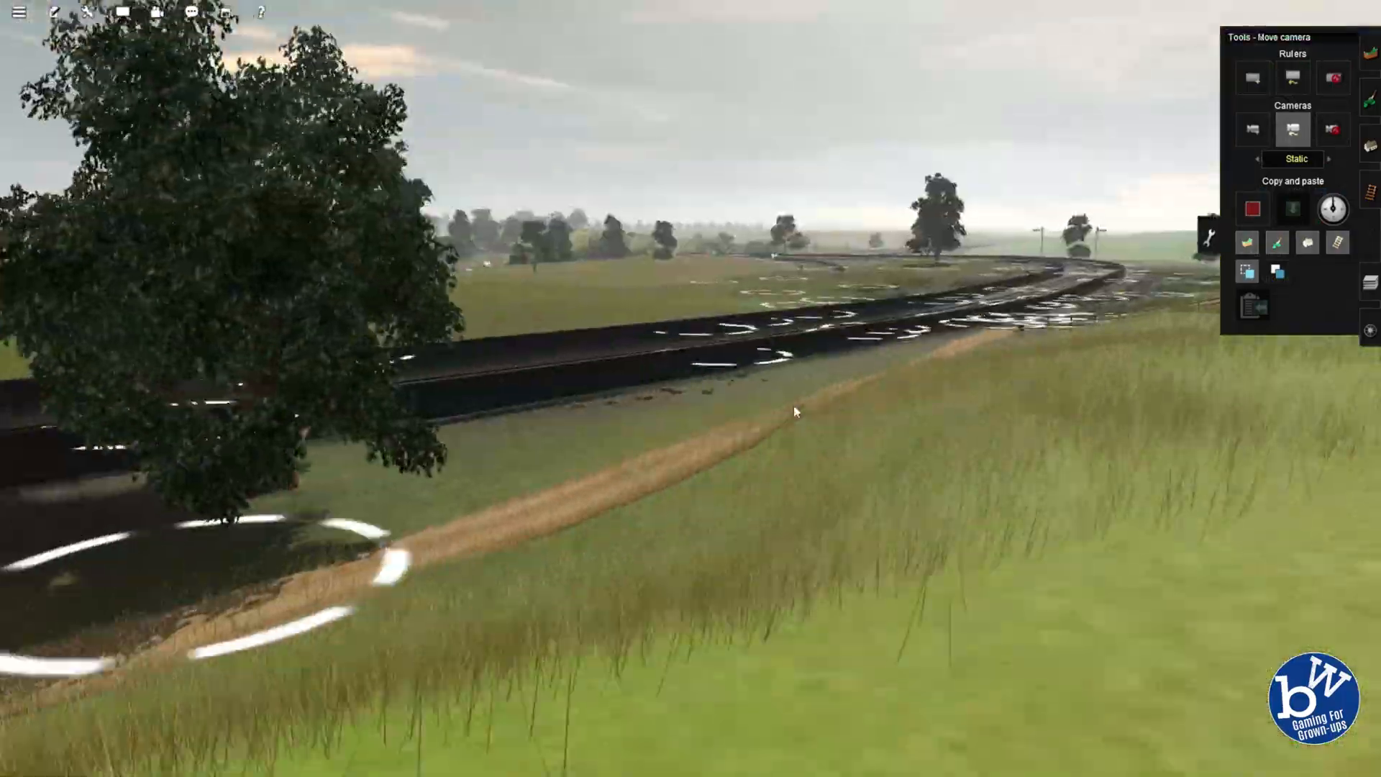
# Add a tracking camera in the grass field overlooking the line with the two distant signals.
pyautogui.moveTo(794, 407); pyautogui.dragTo(638, 411, button='right')
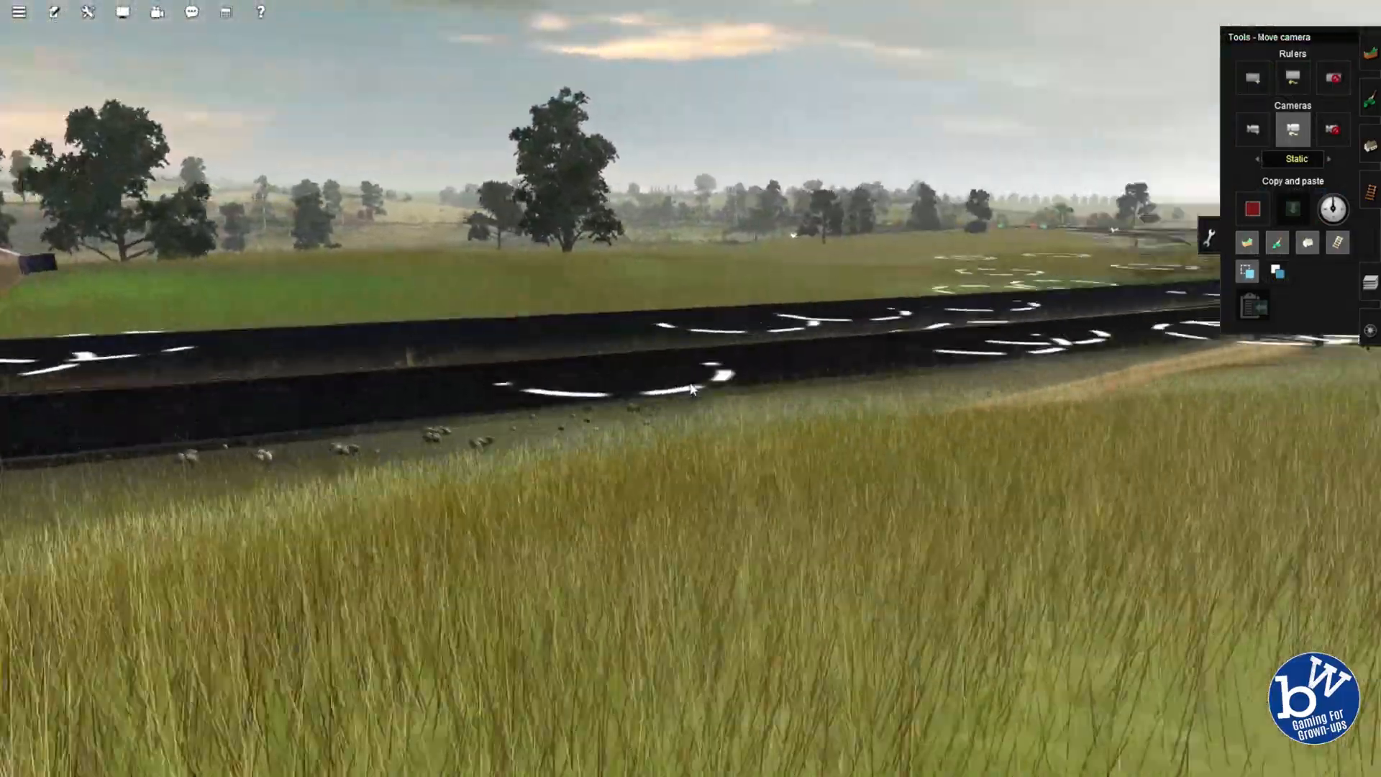
pyautogui.click(1255, 133)
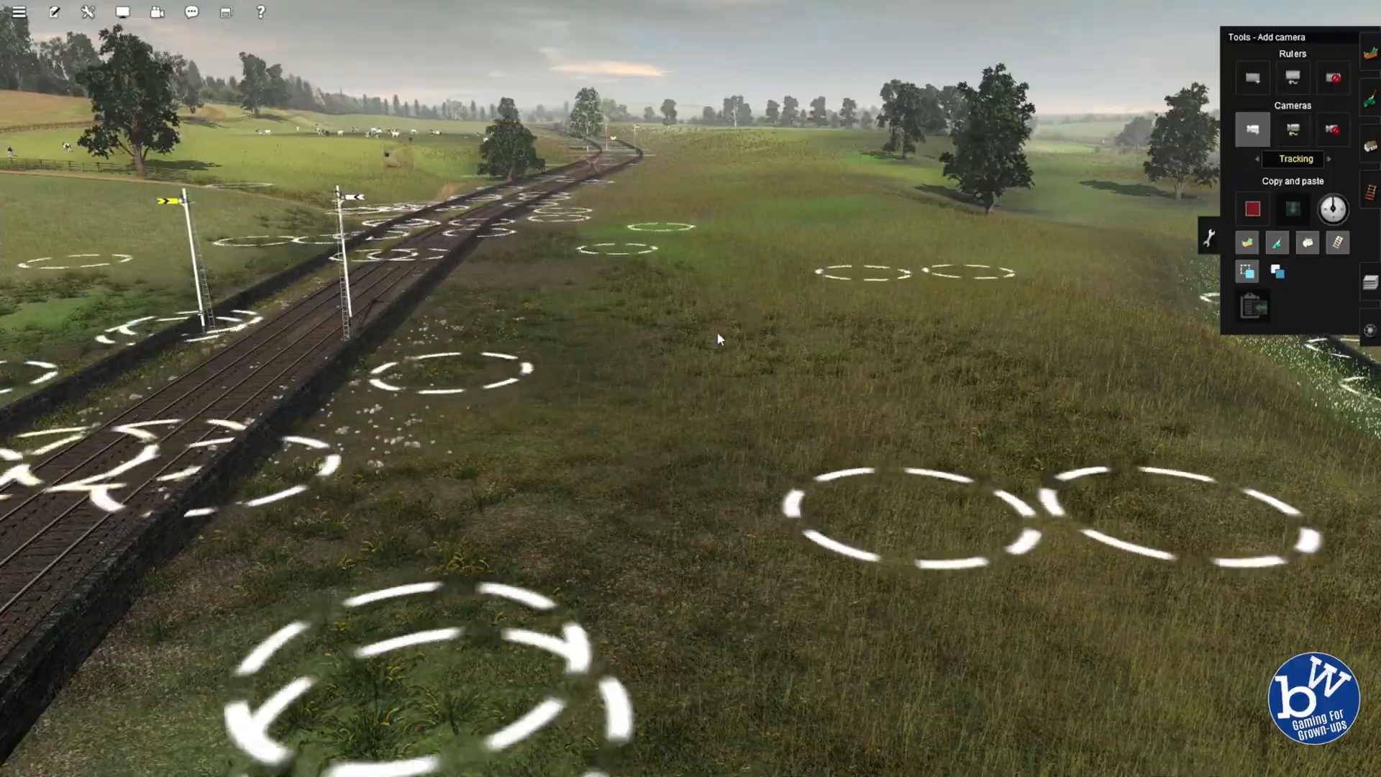
pyautogui.click(760, 392)
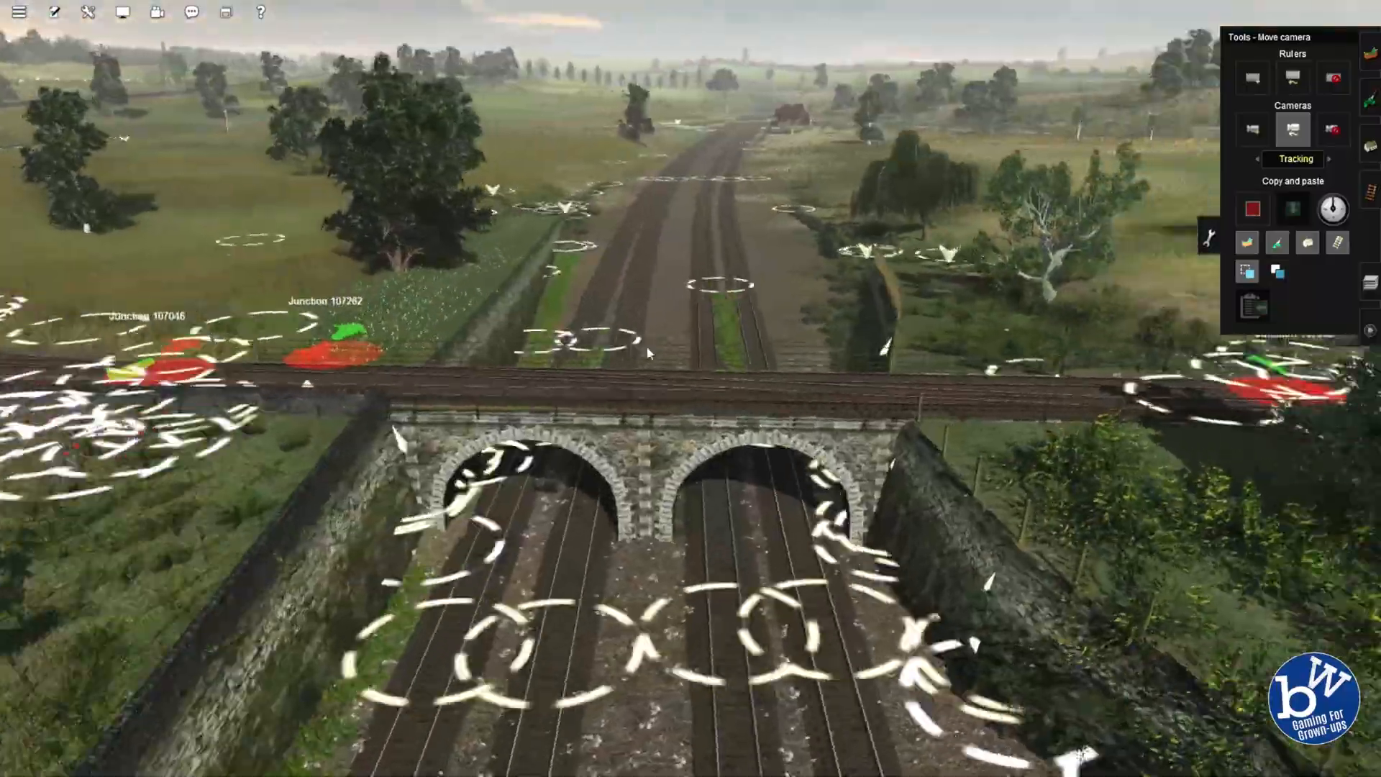
# Place static cameras overlooking the twin-arch railway bridge and the neighbouring junctions, and frame their views.
pyautogui.click(658, 510)
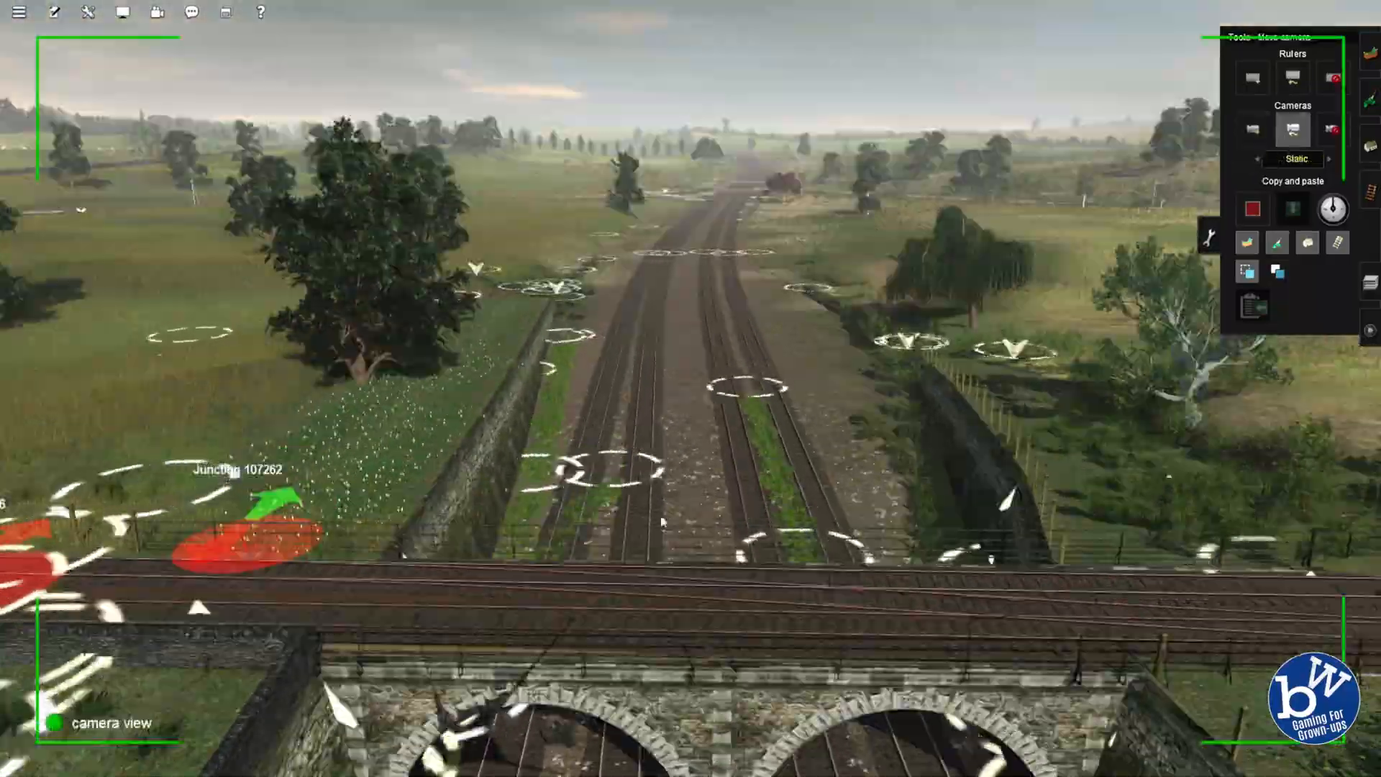
pyautogui.scroll(3, 714, 431)
pyautogui.scroll(-4, 713, 432)
pyautogui.scroll(1, 654, 450)
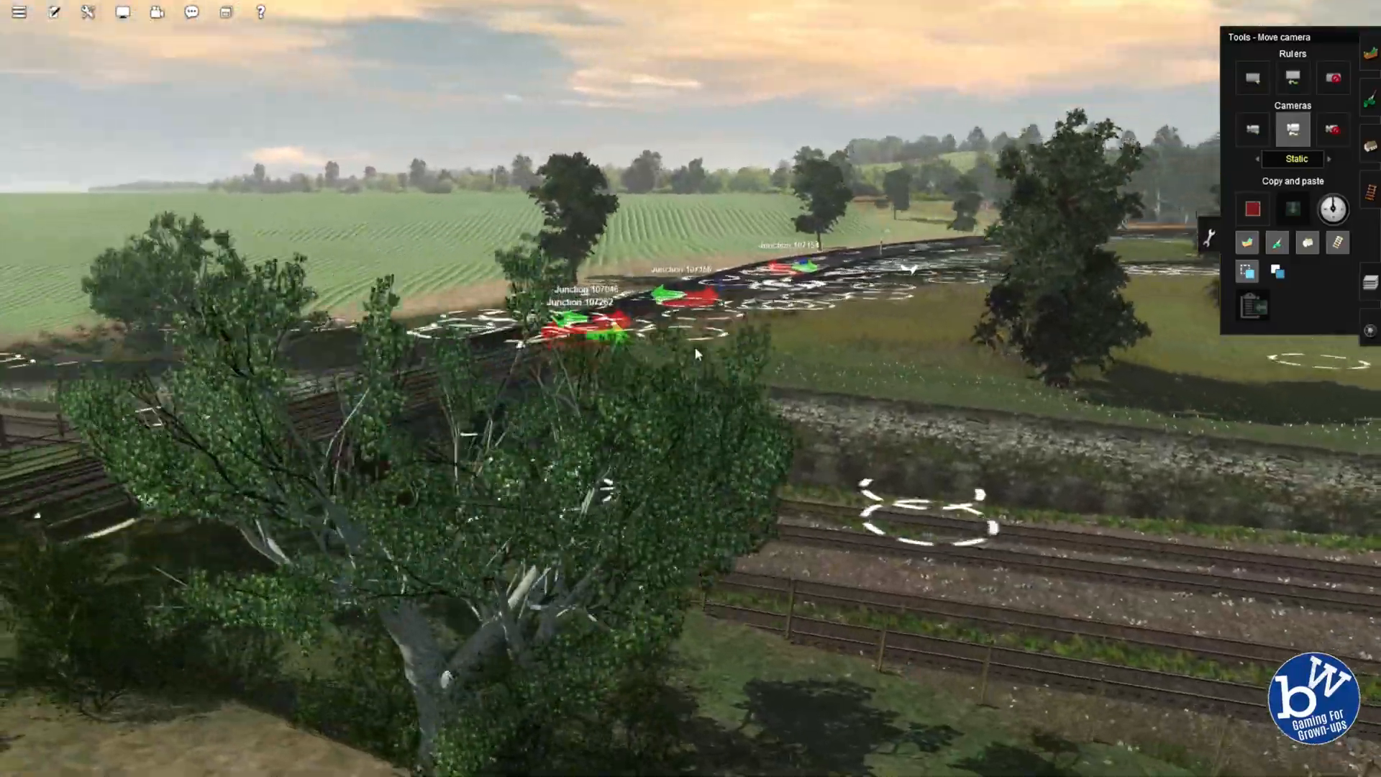
pyautogui.click(684, 443)
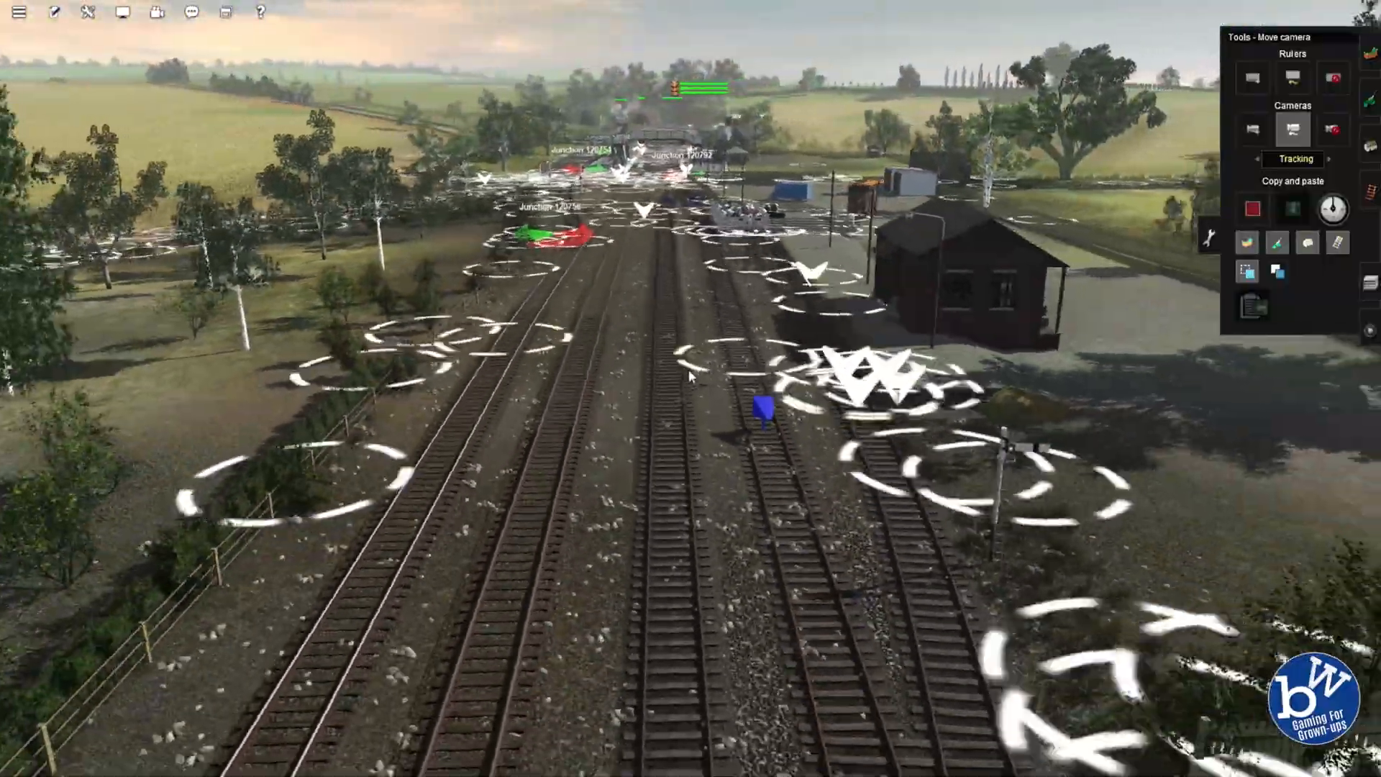
# Place a static camera behind the cattle pens and frame its view across the tracks.
pyautogui.press('Up')
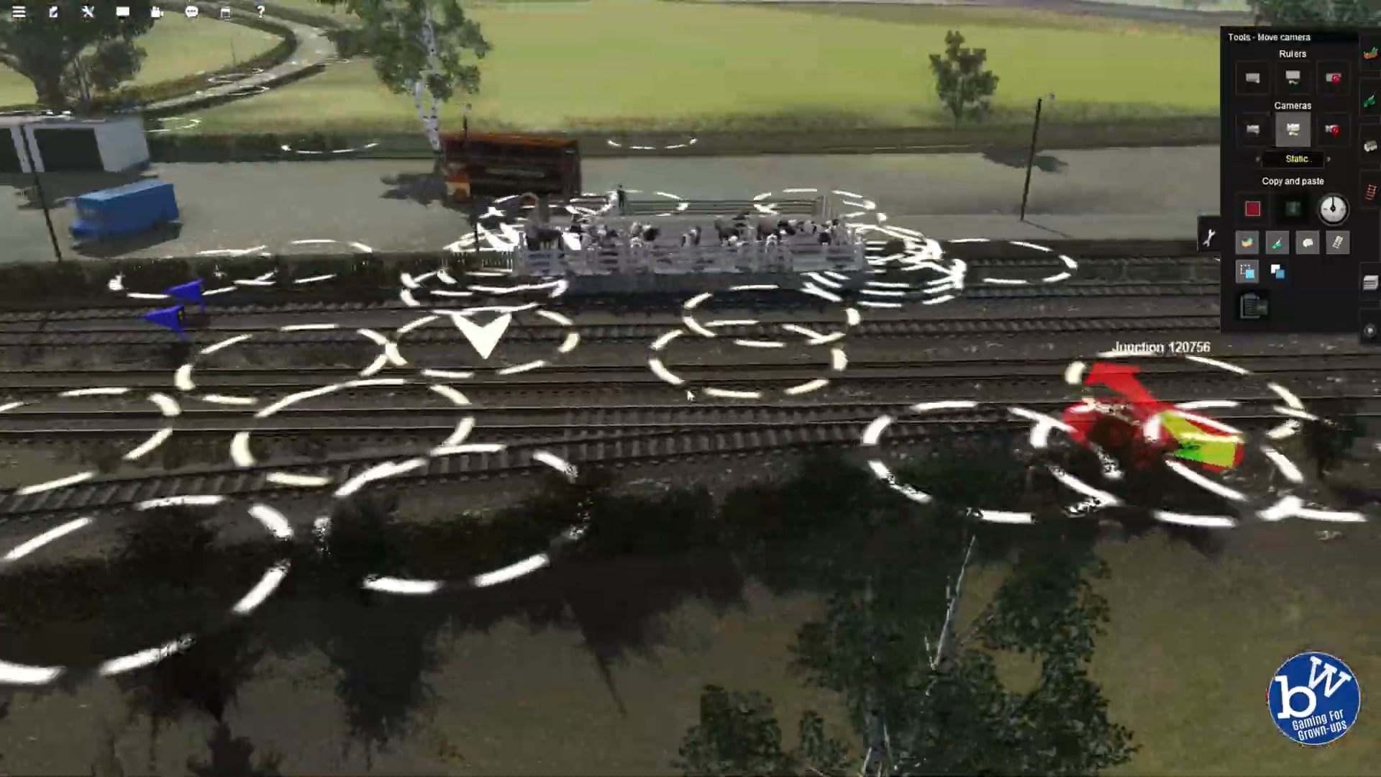
pyautogui.moveTo(689, 395); pyautogui.dragTo(721, 359, button='right')
pyautogui.scroll(-5, 703, 357)
pyautogui.scroll(6, 703, 357)
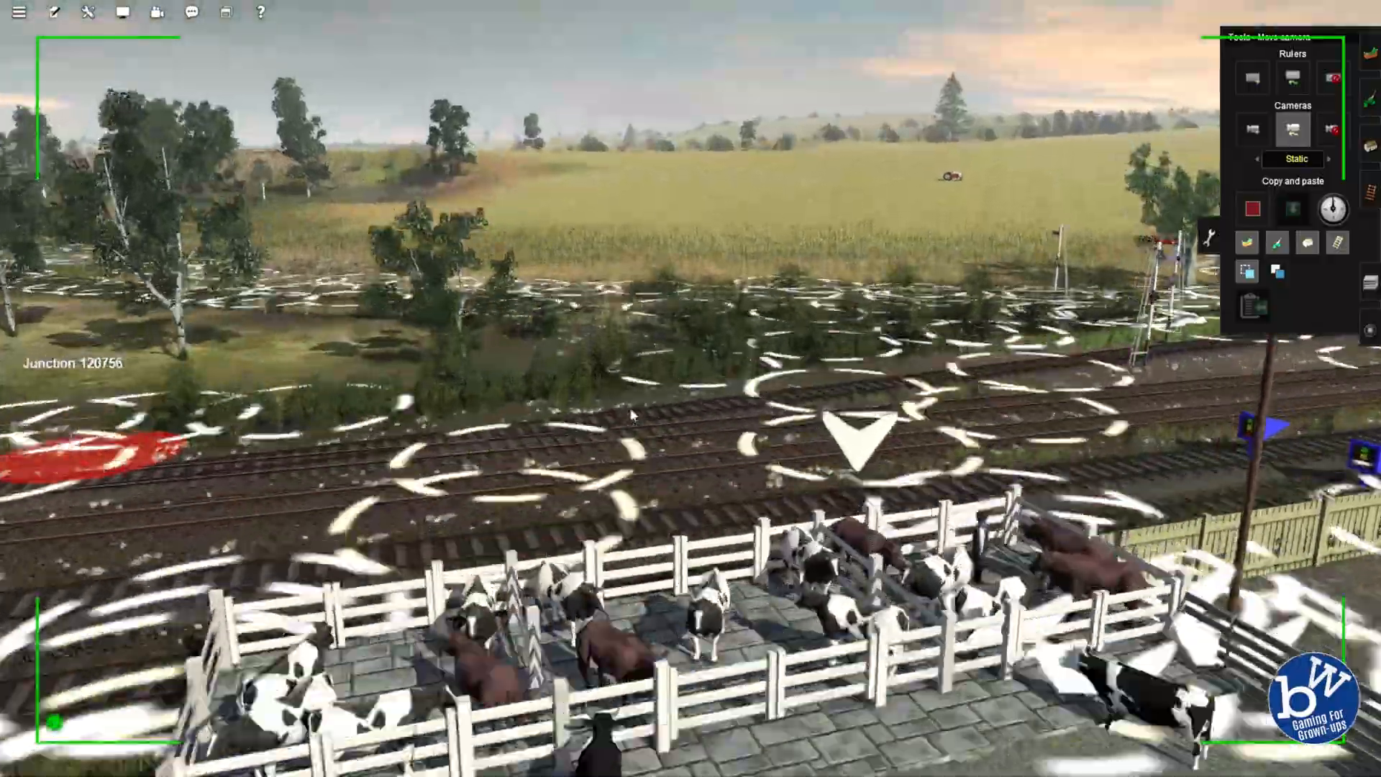
# Place a tracking camera beside the siding's home signal near the level crossing.
pyautogui.moveTo(628, 407); pyautogui.dragTo(956, 310, button='right')
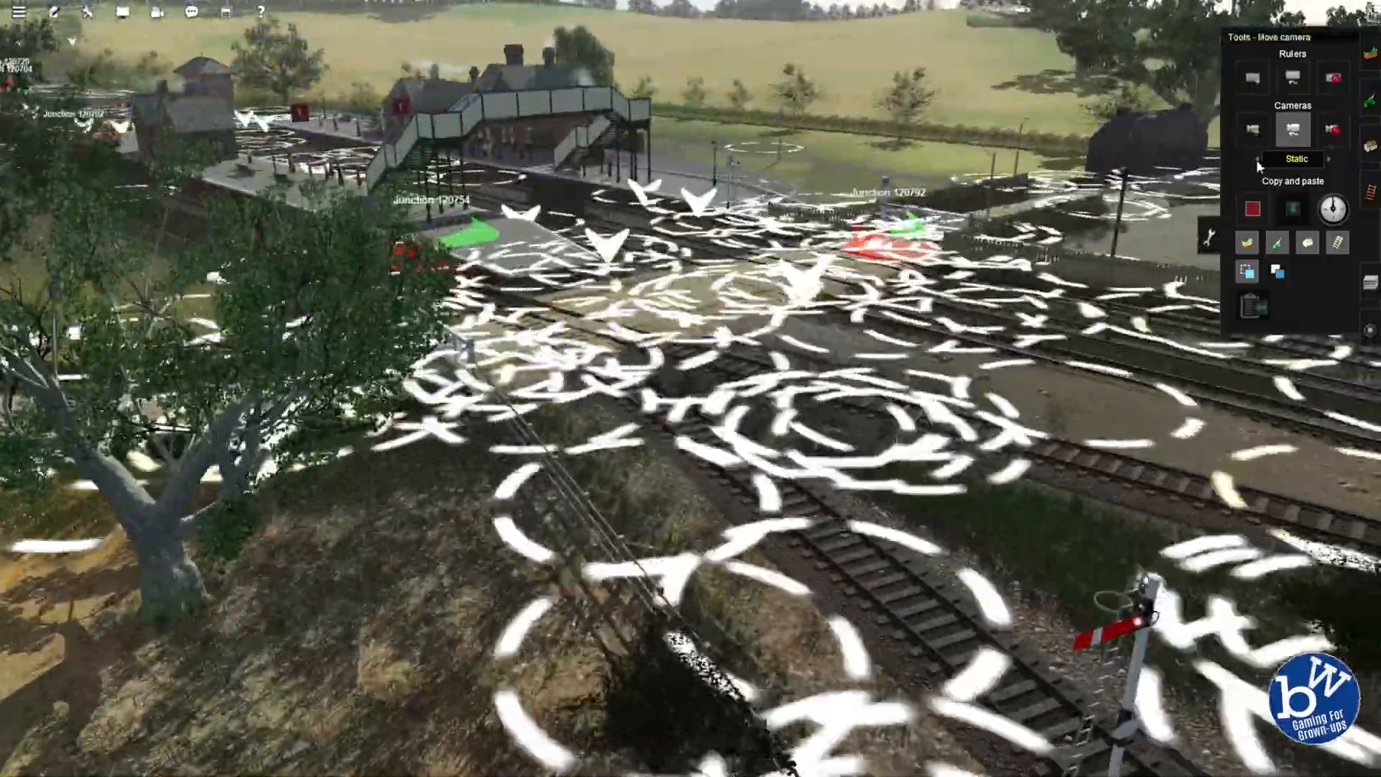
pyautogui.moveTo(682, 436); pyautogui.dragTo(709, 404, button='right')
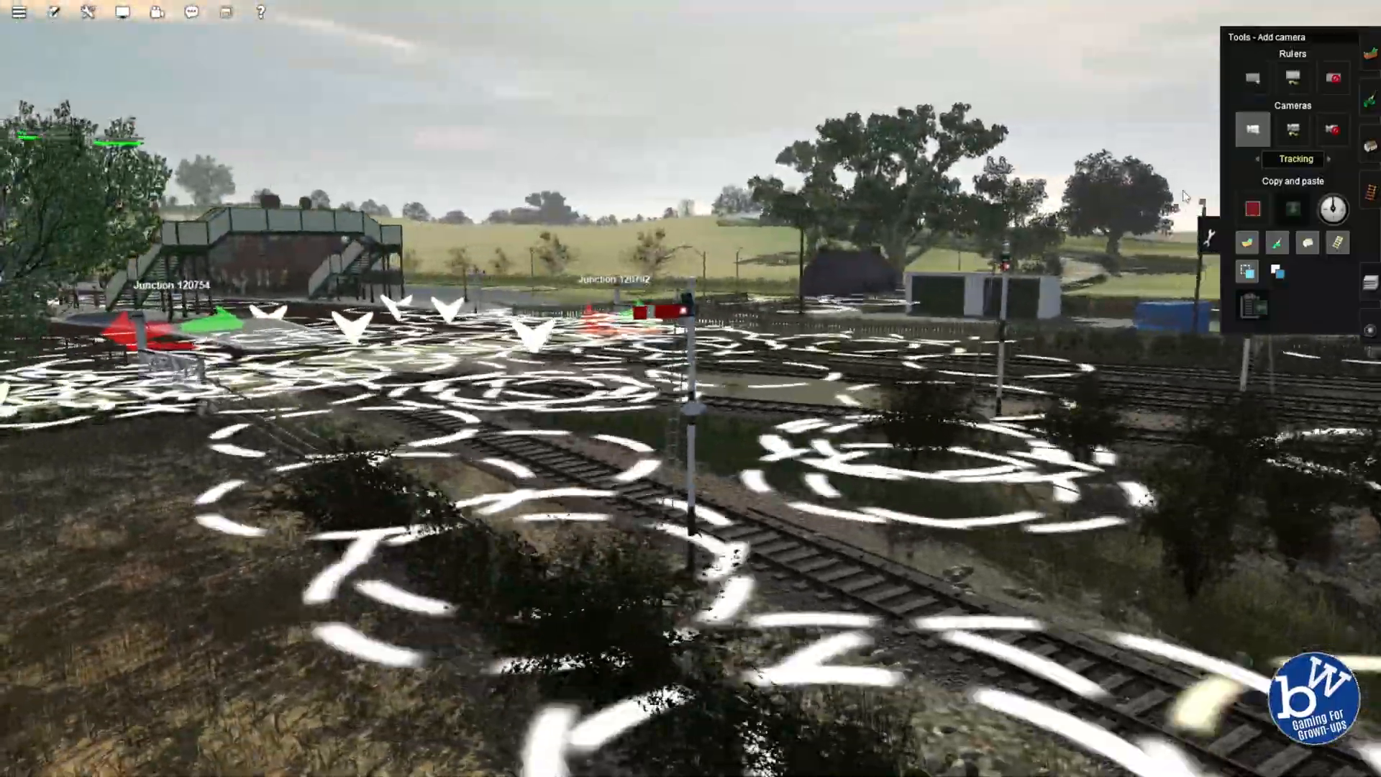
pyautogui.click(1292, 129)
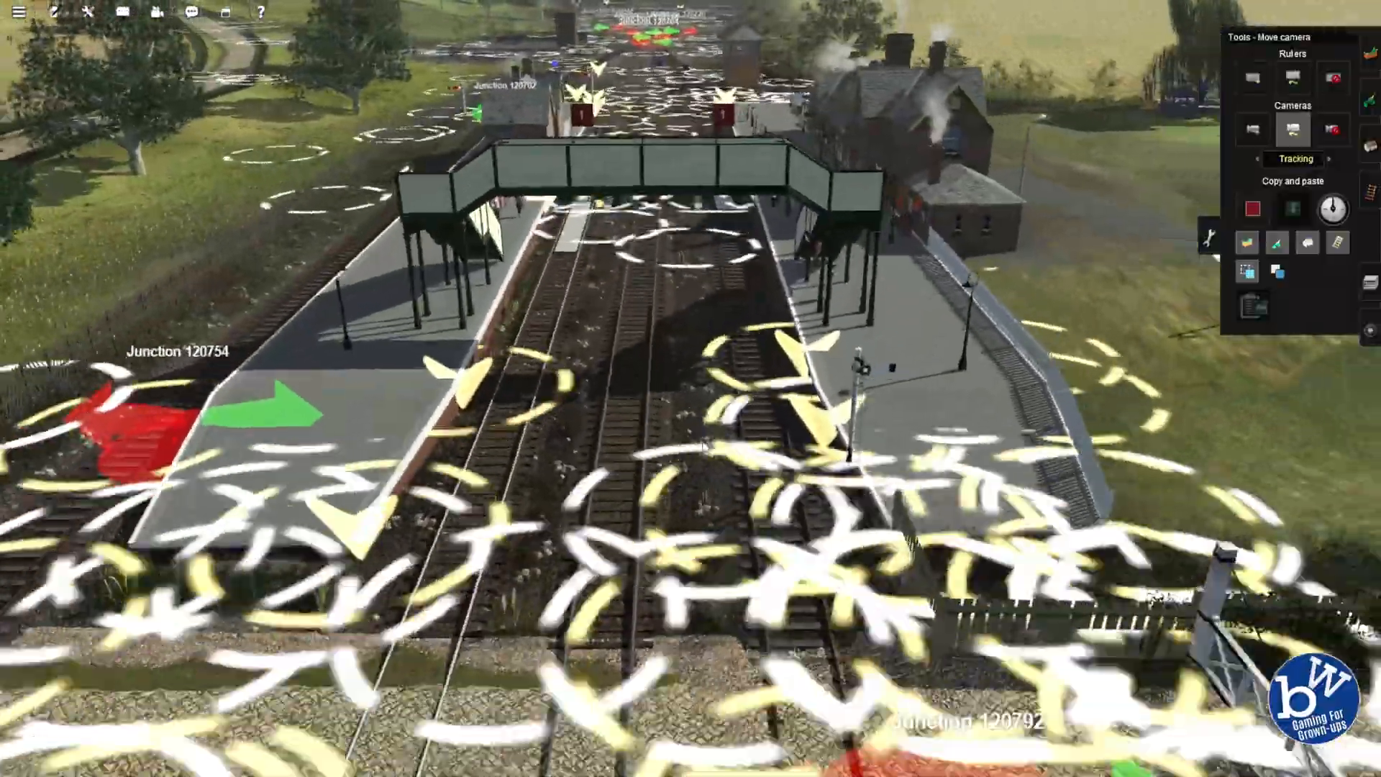
# Set up a static camera above the level crossing, framing the footbridge and both platforms.
pyautogui.moveTo(704, 445); pyautogui.dragTo(659, 424, button='right')
pyautogui.press('w')
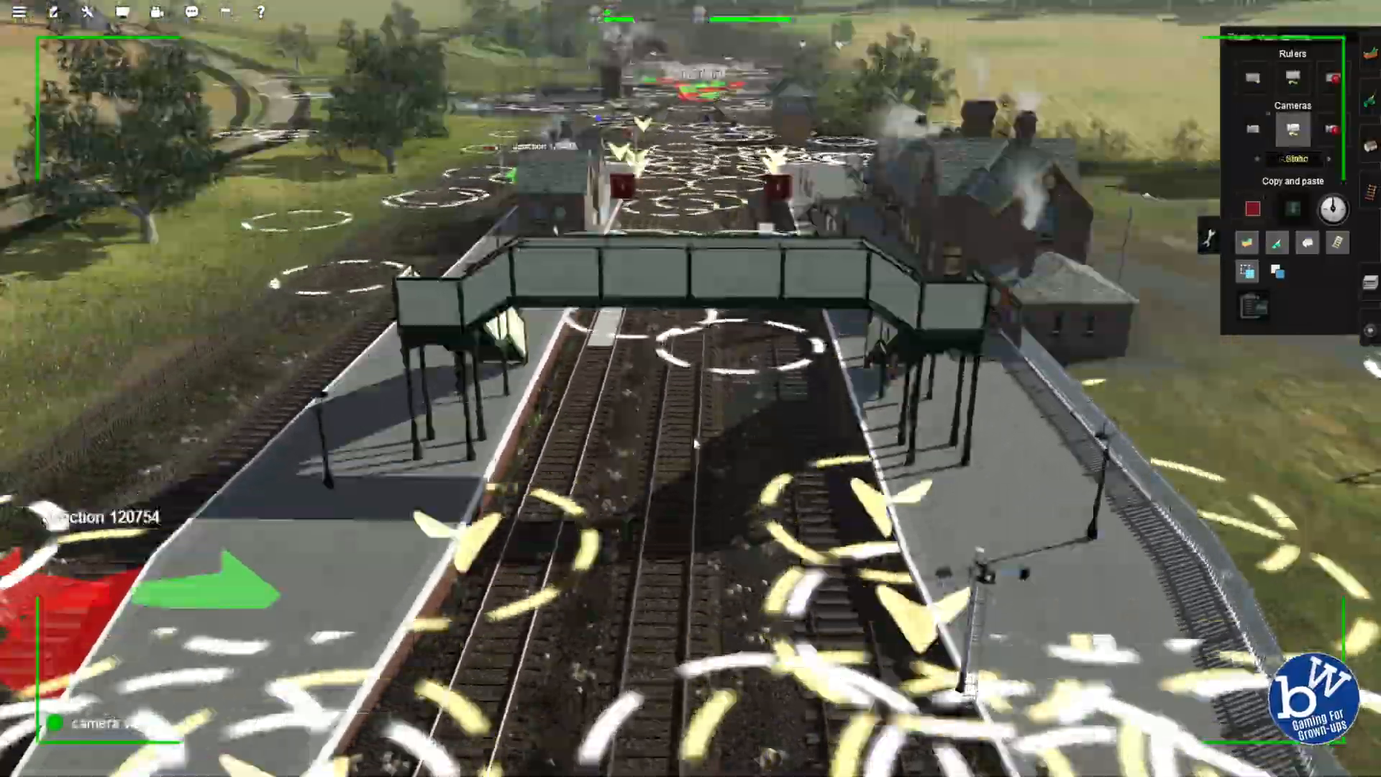
pyautogui.press('s')
pyautogui.press('Down')
pyautogui.press('w')
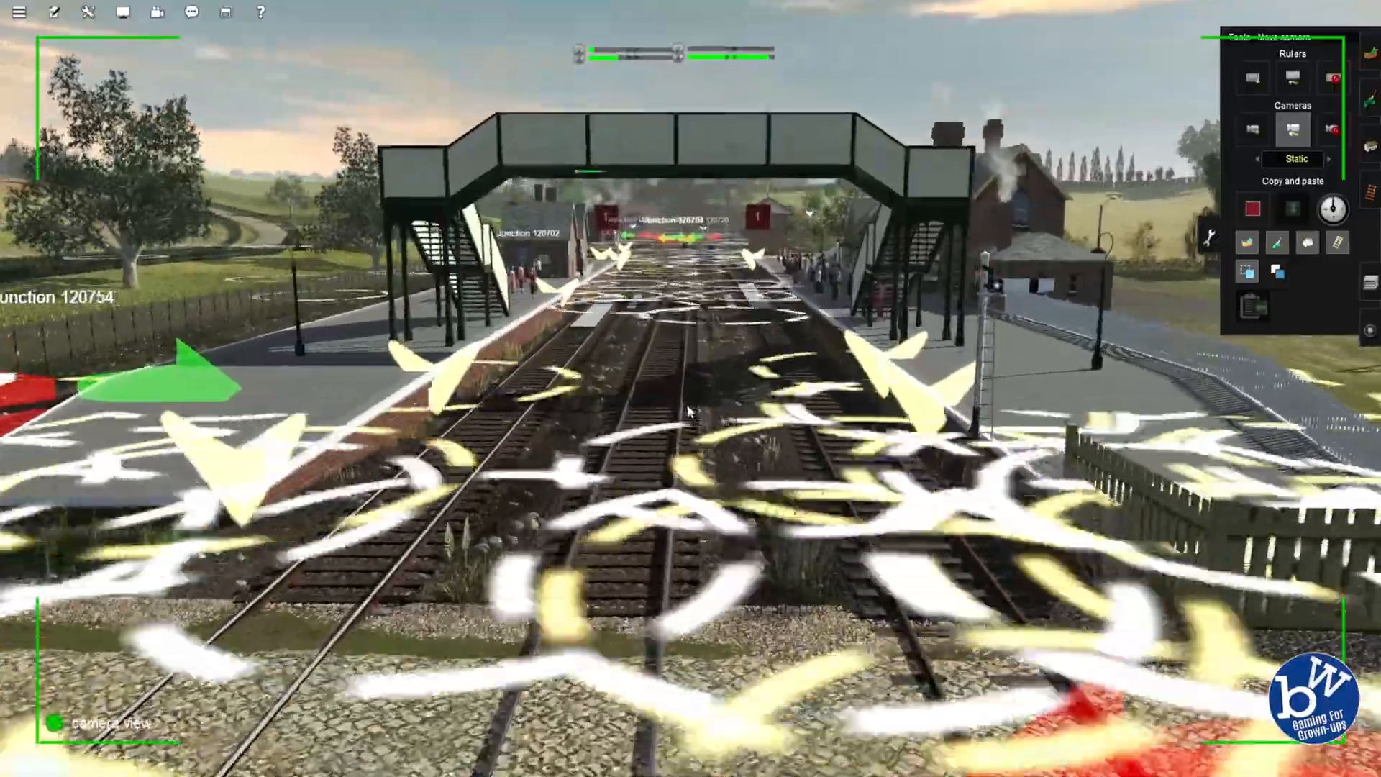
pyautogui.press('Up')
pyautogui.press('w')
pyautogui.press('Right')
pyautogui.press('s')
pyautogui.press('Left')
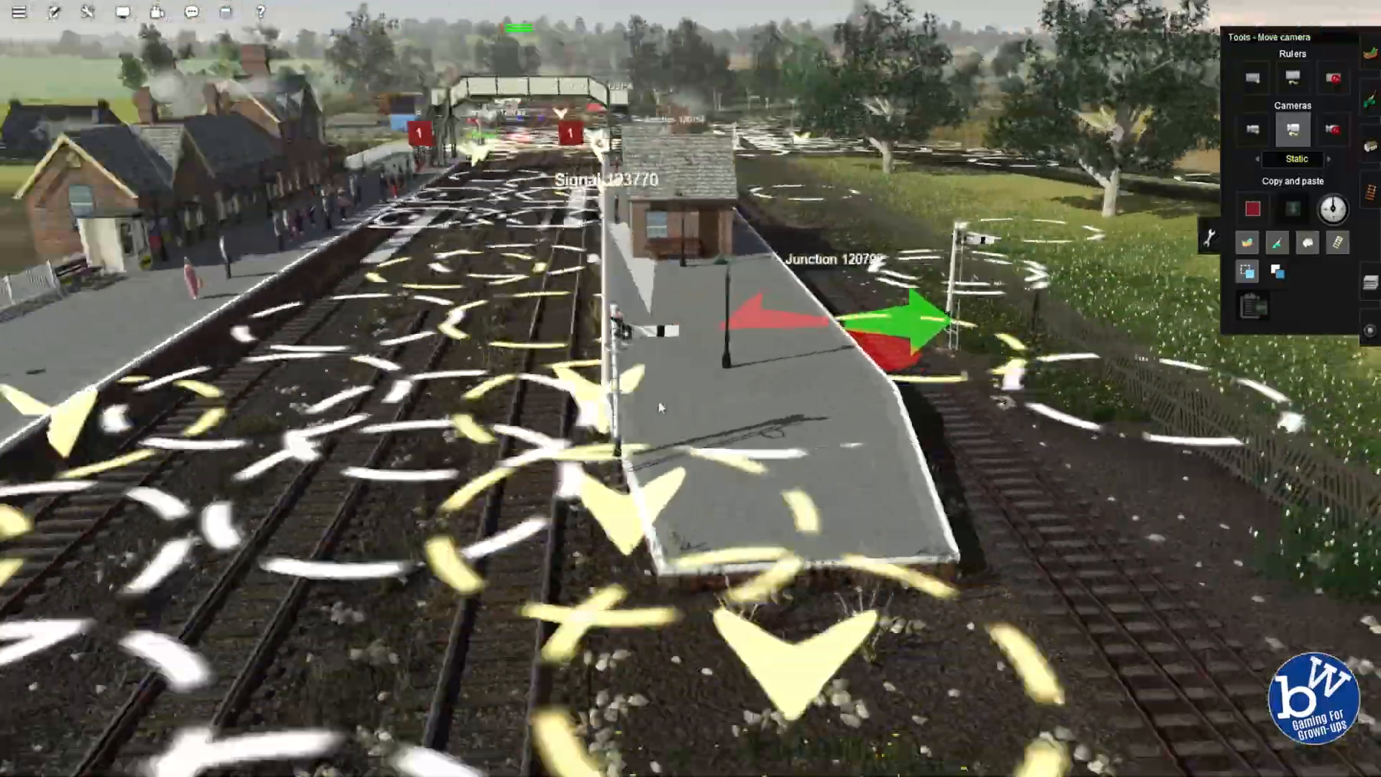
# Set up a static camera low at the ramp end of the island platform, looking towards the station buildings.
pyautogui.press('w')
pyautogui.press('Up')
pyautogui.press('Down')
pyautogui.press('Right')
pyautogui.press('Left')
pyautogui.press('Right')
pyautogui.press('Left')
pyautogui.press('w')
pyautogui.press('Right')
pyautogui.press('s')
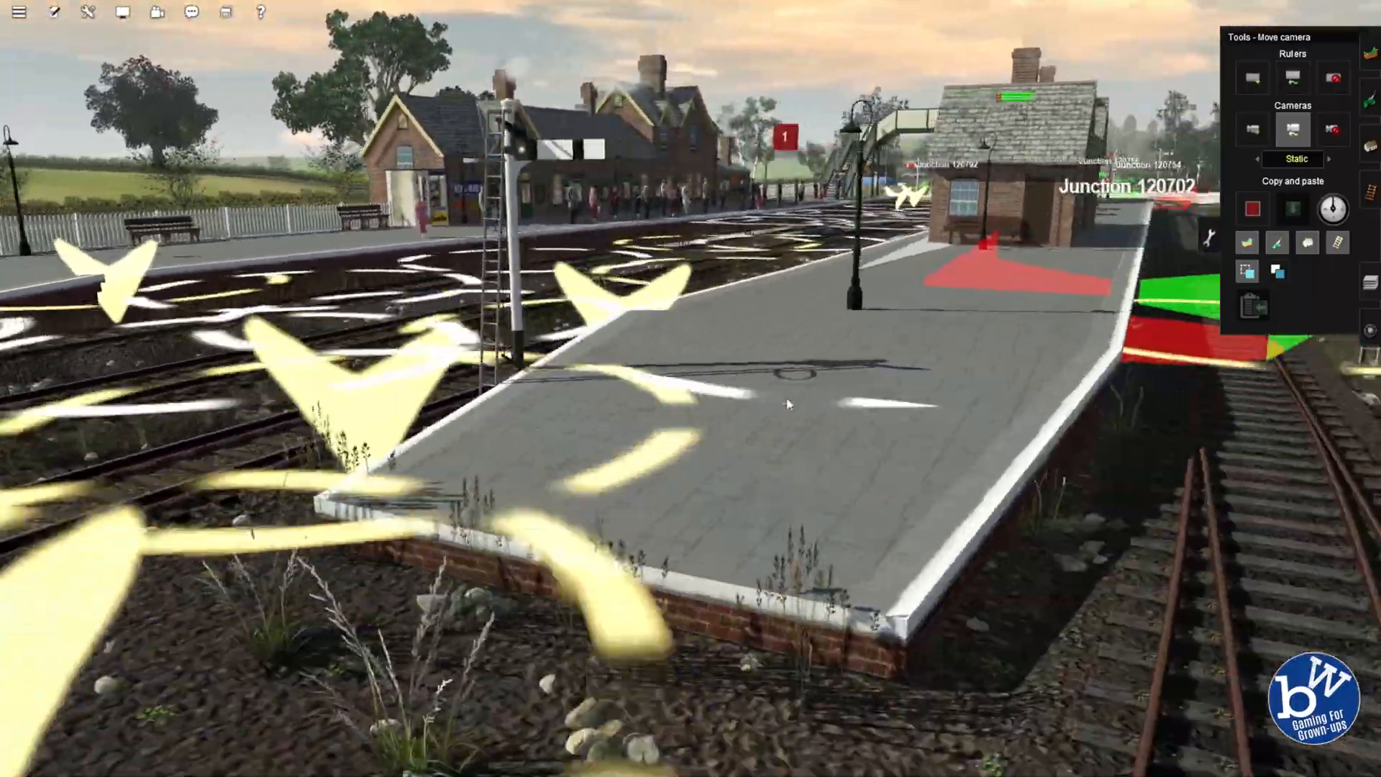
# Place a tracking camera beside the running lines, facing the water tower and coal bunker across the tracks.
pyautogui.press('s')
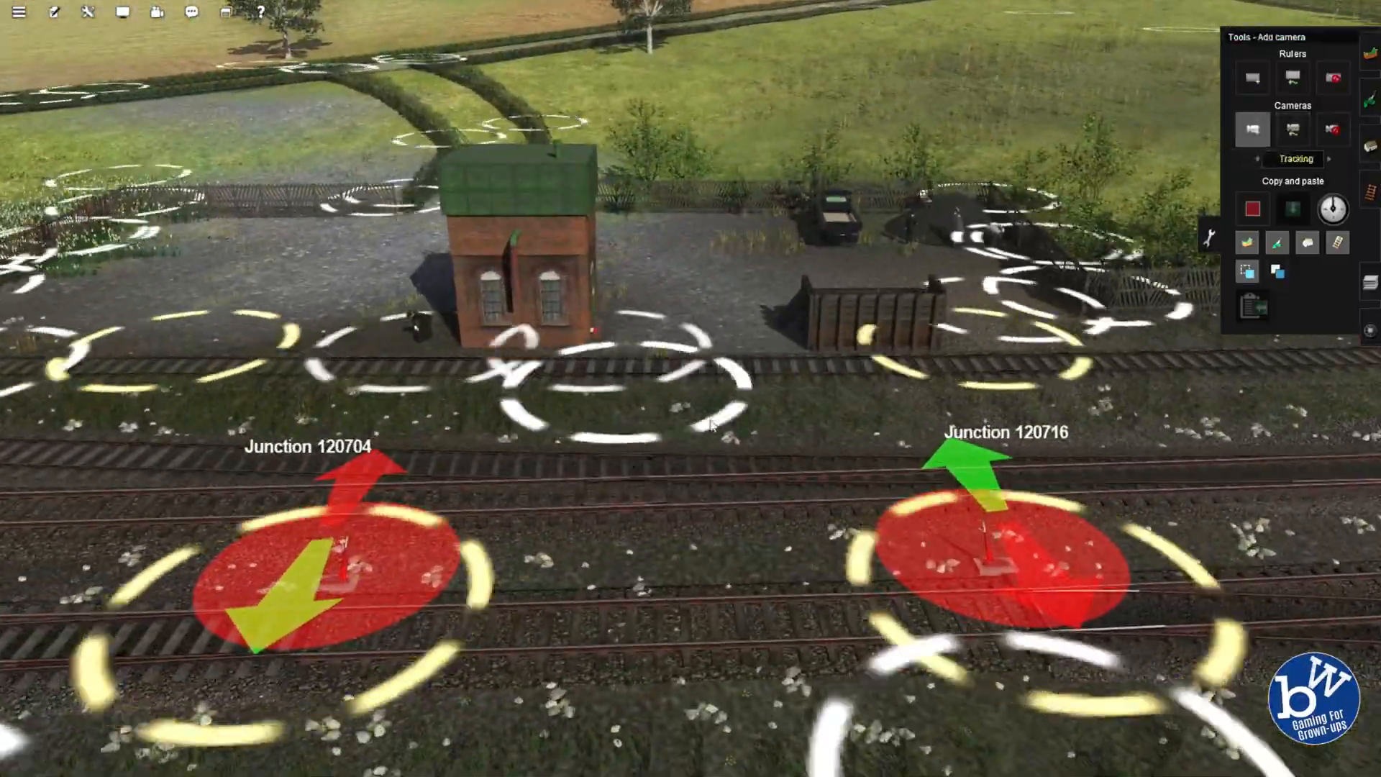
pyautogui.press('Down')
pyautogui.press('w')
pyautogui.press('s')
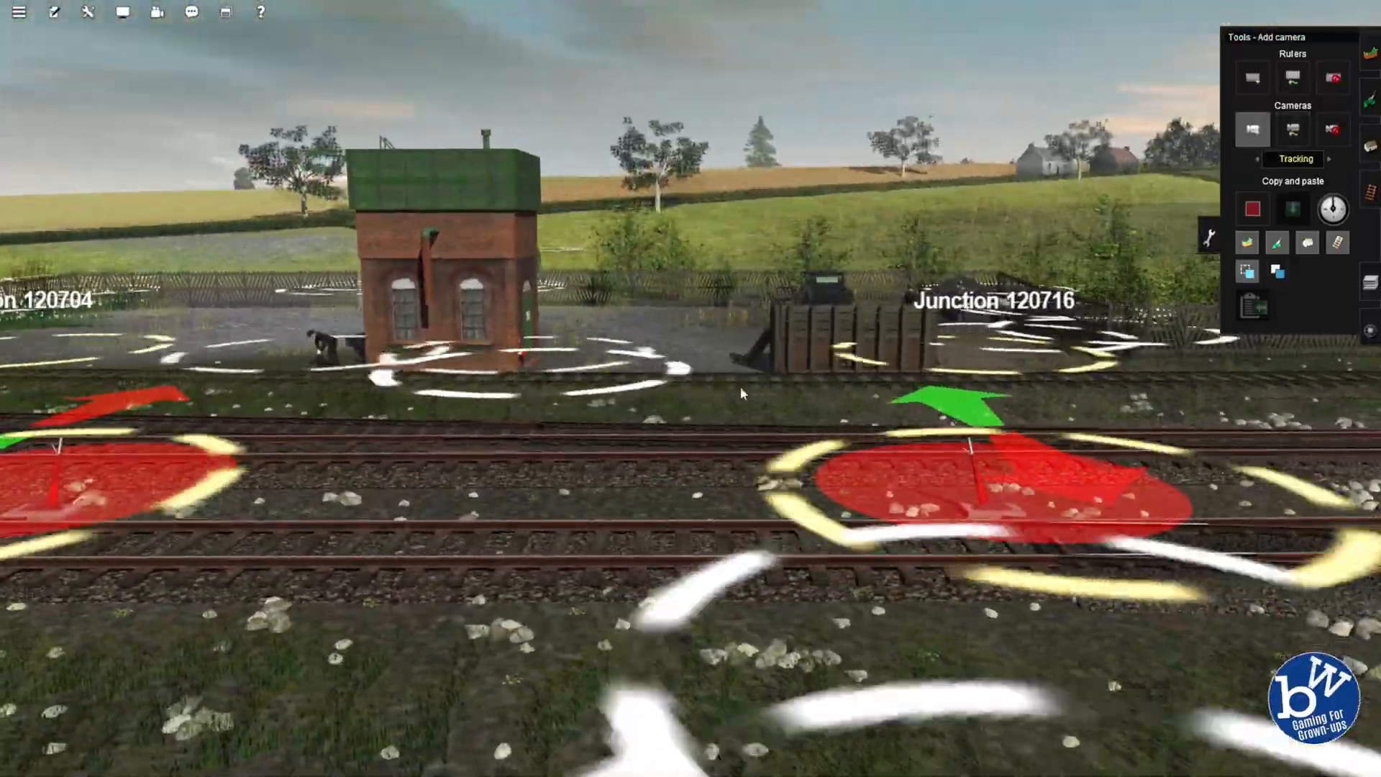
pyautogui.click(689, 395)
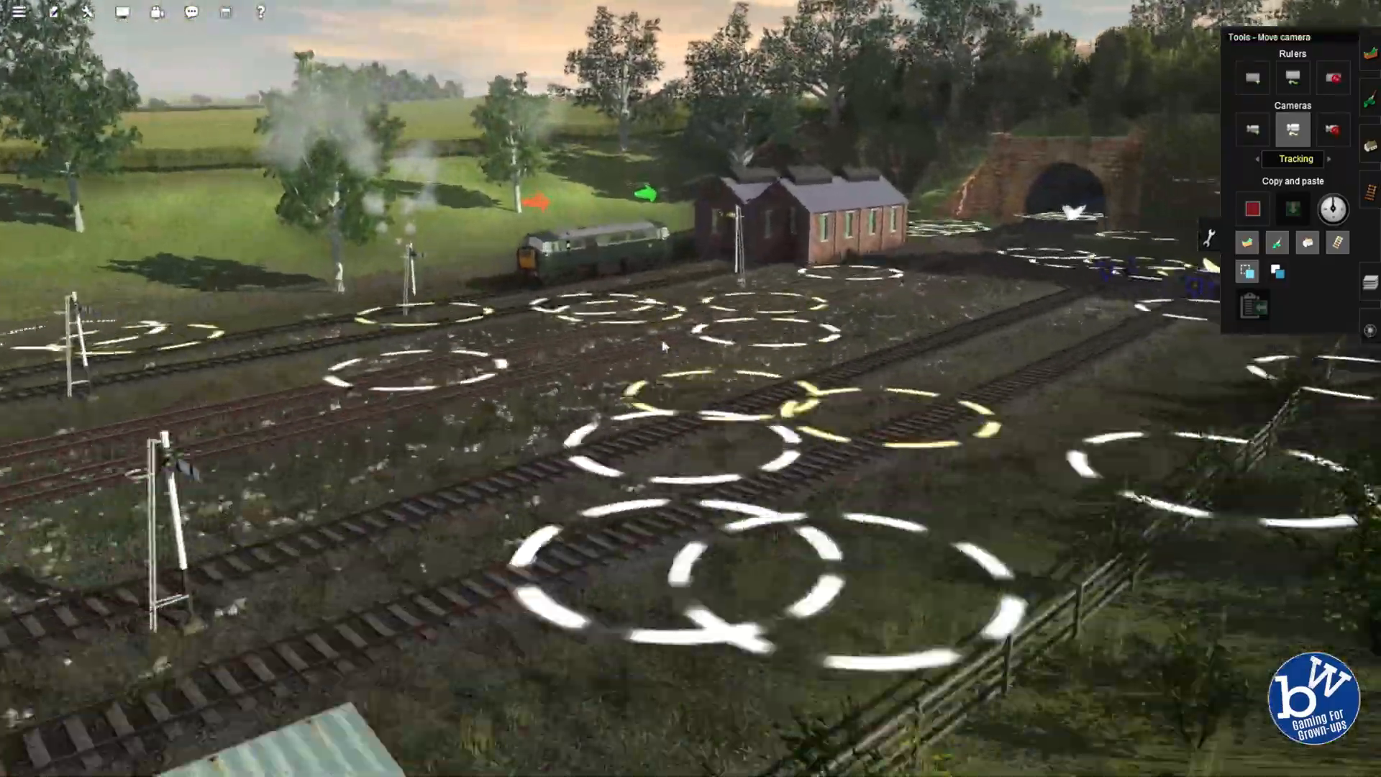
# Position a tracking camera near the tunnel mouth, looking along the tracks past the brick engine sheds.
pyautogui.press('s')
pyautogui.press('w')
pyautogui.press('Right')
pyautogui.press('Up')
pyautogui.press('Left')
pyautogui.press('w')
pyautogui.press('s')
pyautogui.press('w')
pyautogui.press('Down')
pyautogui.press('s')
pyautogui.press('Left')
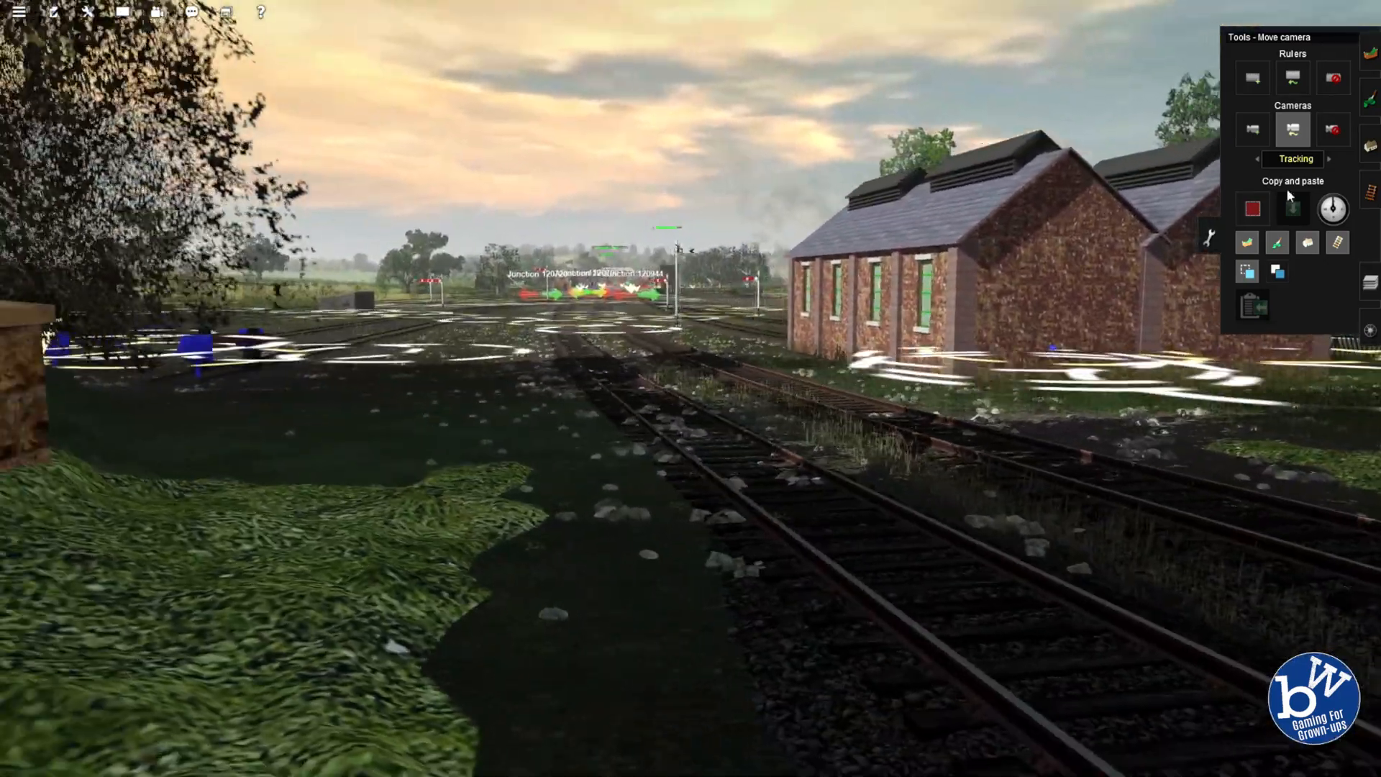
pyautogui.click(702, 404)
# Set up a camera beside the fenced shed approach, framing the diesel locomotive outside the engine sheds.
pyautogui.press('Up')
pyautogui.press('Left')
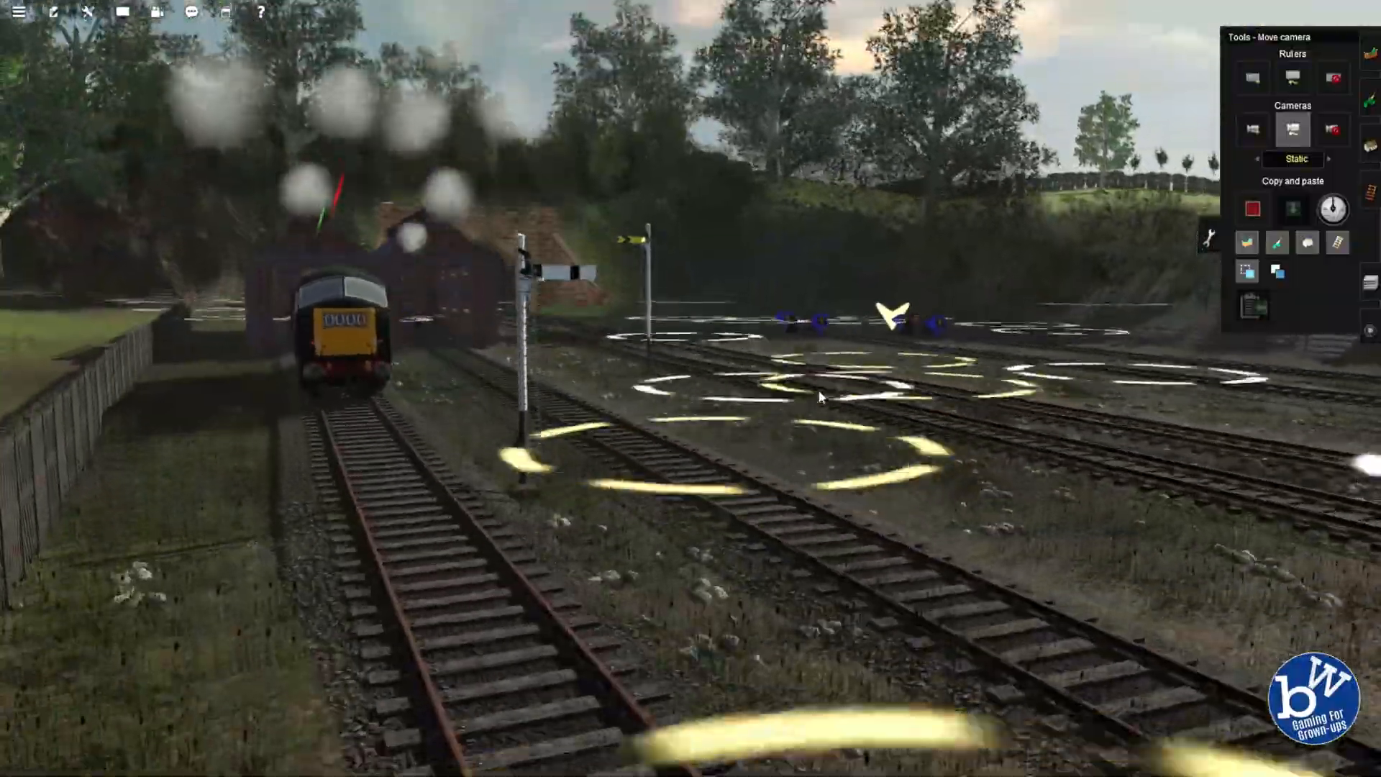
pyautogui.press('Left')
pyautogui.scroll(-3, 757, 400)
pyautogui.press('Right')
pyautogui.press('Up')
pyautogui.scroll(-4, 666, 419)
pyautogui.press('Left')
pyautogui.press('Right')
pyautogui.scroll(4, 581, 355)
pyautogui.press('2')
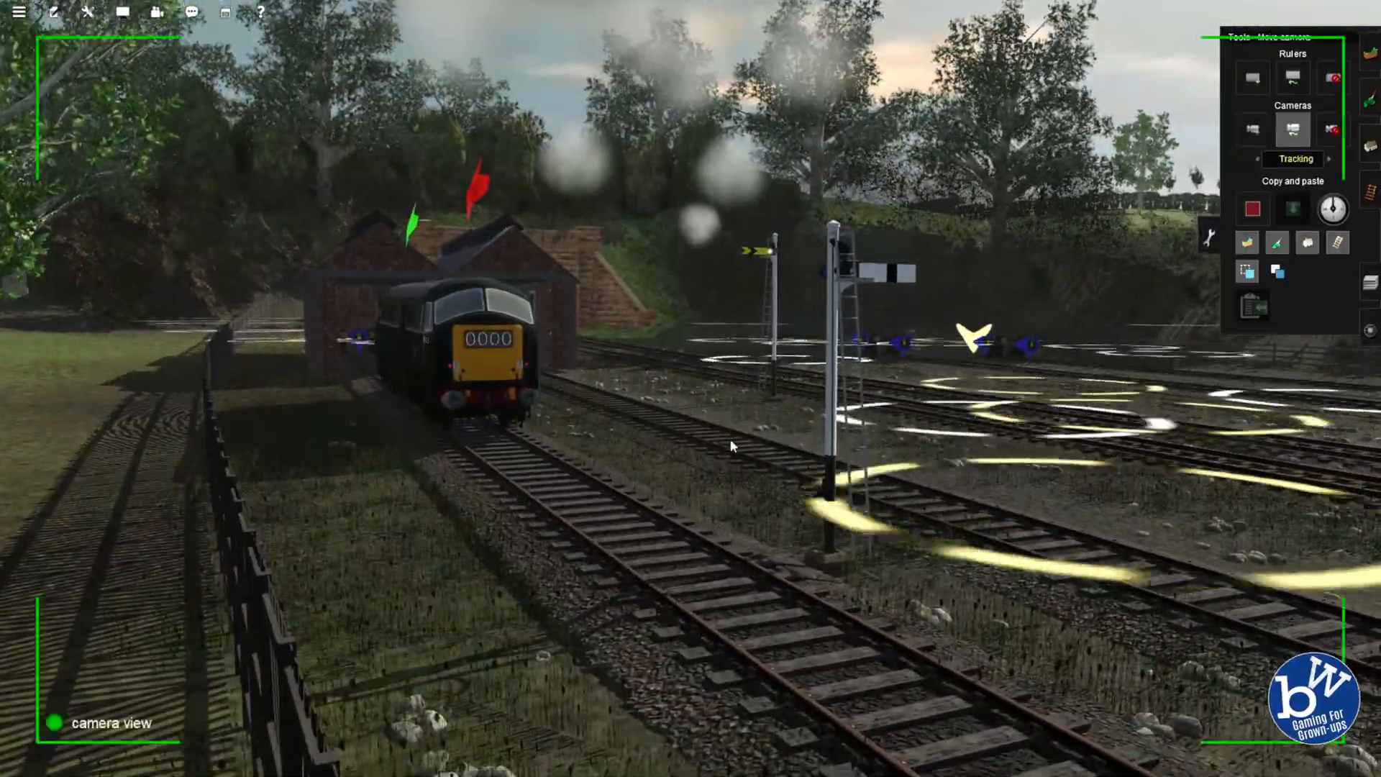
pyautogui.press('Up')
pyautogui.press('Right')
pyautogui.press('Left')
pyautogui.rightClick(895, 453)
# Place a tracking camera on the grass between the hedge and the main line, short of the railway overbridge.
pyautogui.press('Right')
pyautogui.press('Right')
pyautogui.rightClick(740, 169)
pyautogui.press('Left')
pyautogui.press('Down')
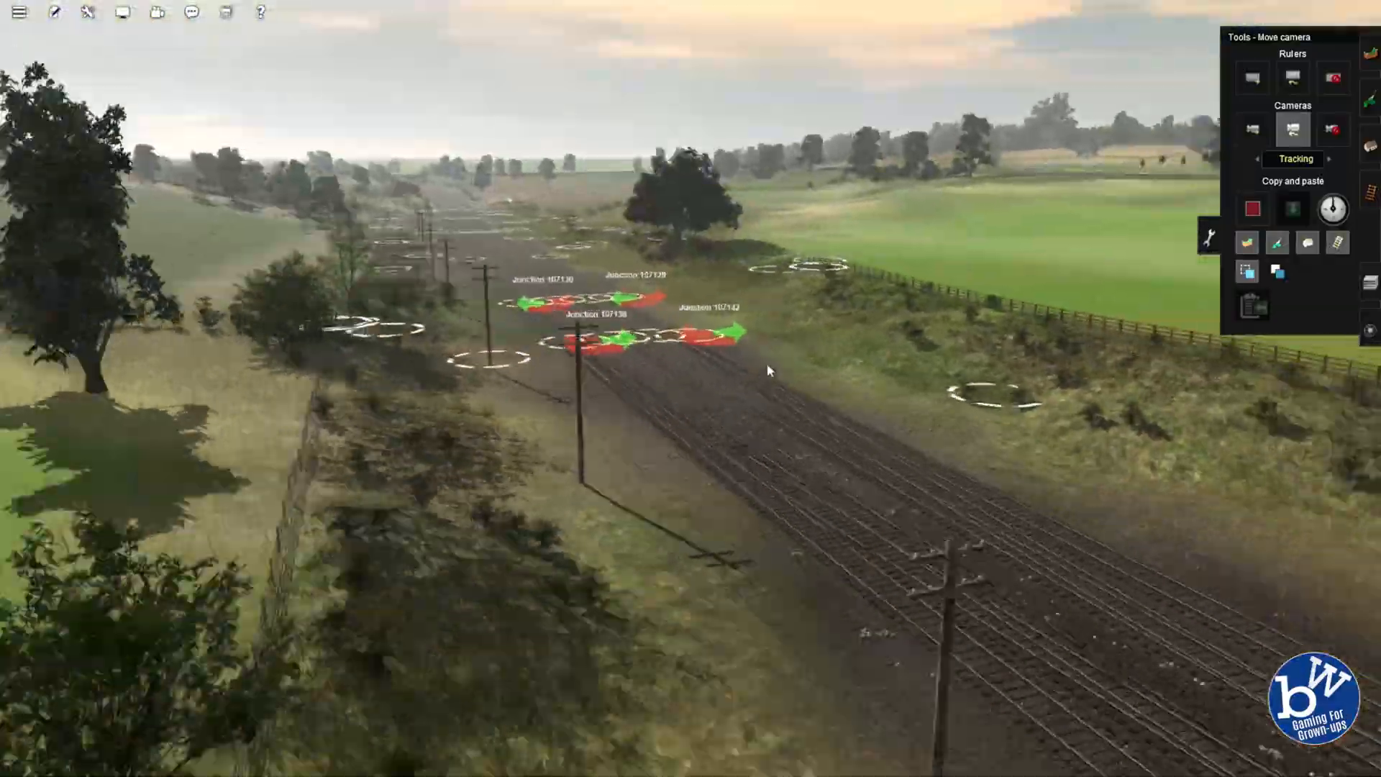
pyautogui.press('Up')
pyautogui.rightClick(675, 139)
pyautogui.rightClick(709, 123)
pyautogui.press('Left')
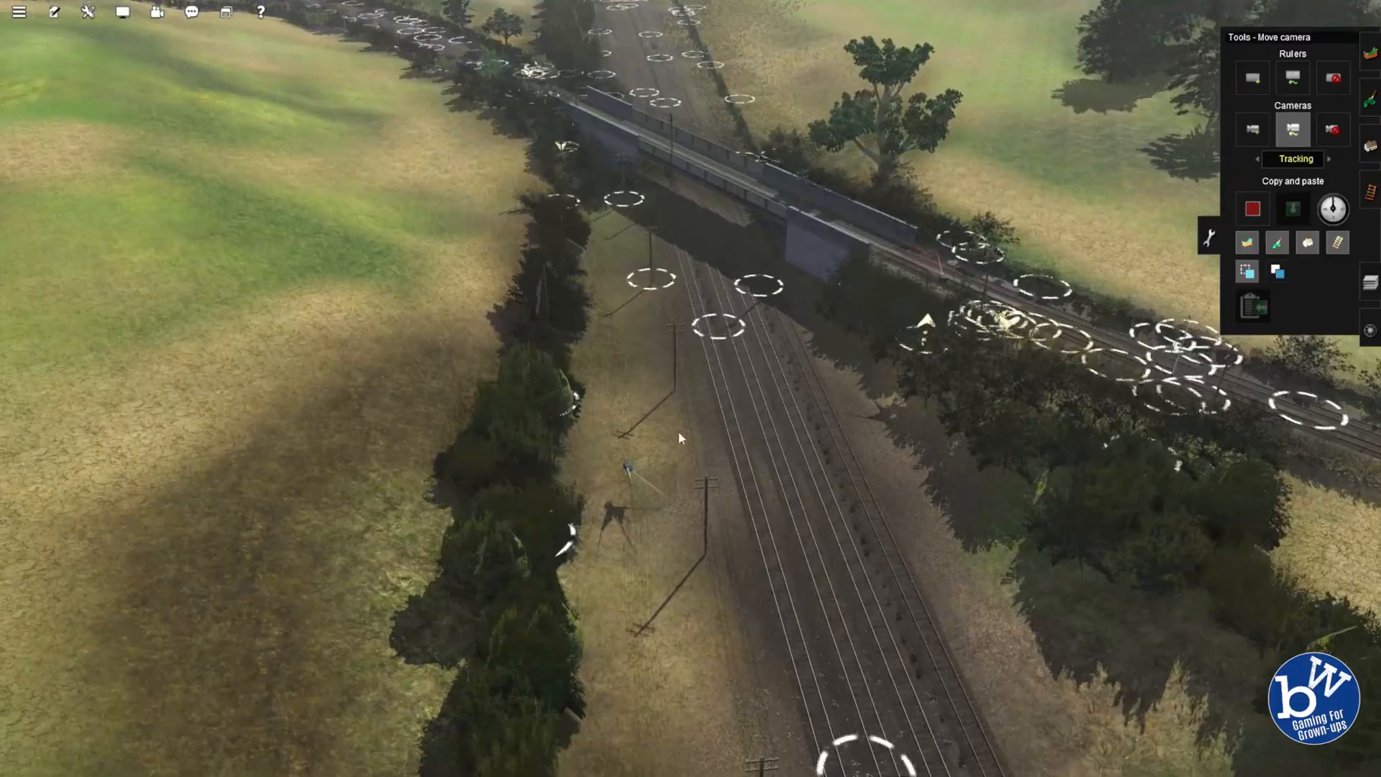
pyautogui.click(628, 466)
pyautogui.click(628, 464)
pyautogui.press('Left')
pyautogui.rightClick(693, 225)
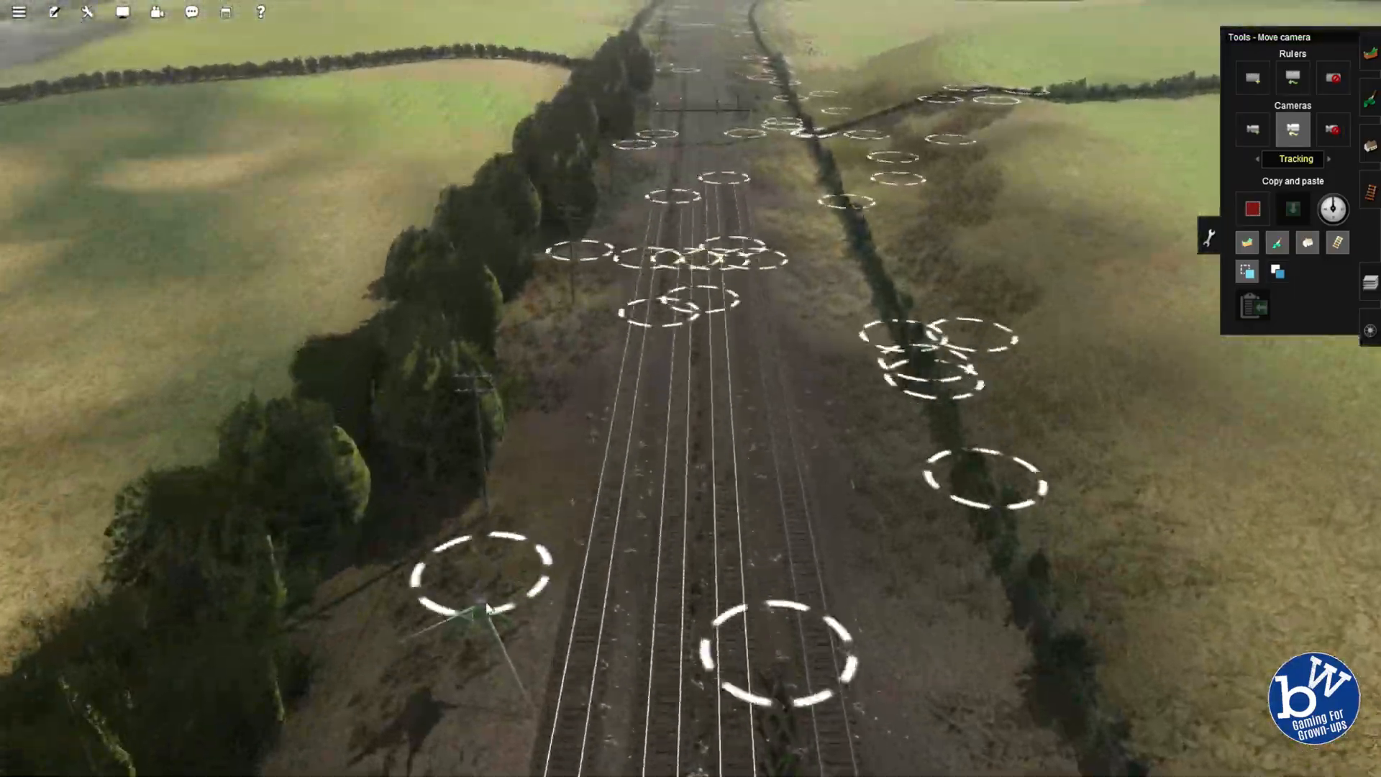
# Position a tracking camera on the grass bank, looking across the four tracks towards the signal gantry.
pyautogui.click(488, 596)
pyautogui.rightClick(675, 285)
pyautogui.press('Down')
pyautogui.press('c')
pyautogui.click(762, 431)
pyautogui.moveTo(713, 455); pyautogui.dragTo(810, 365, button='right')
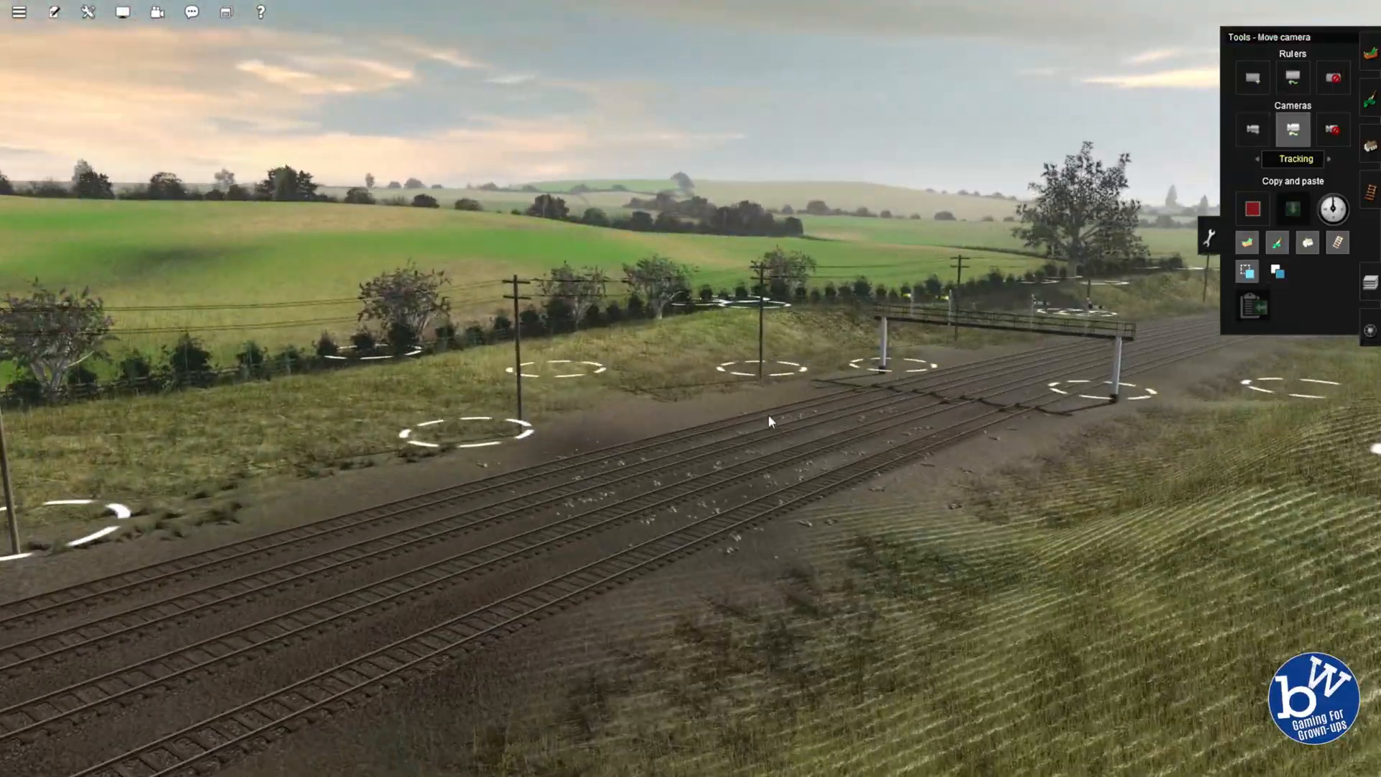
pyautogui.click(705, 360)
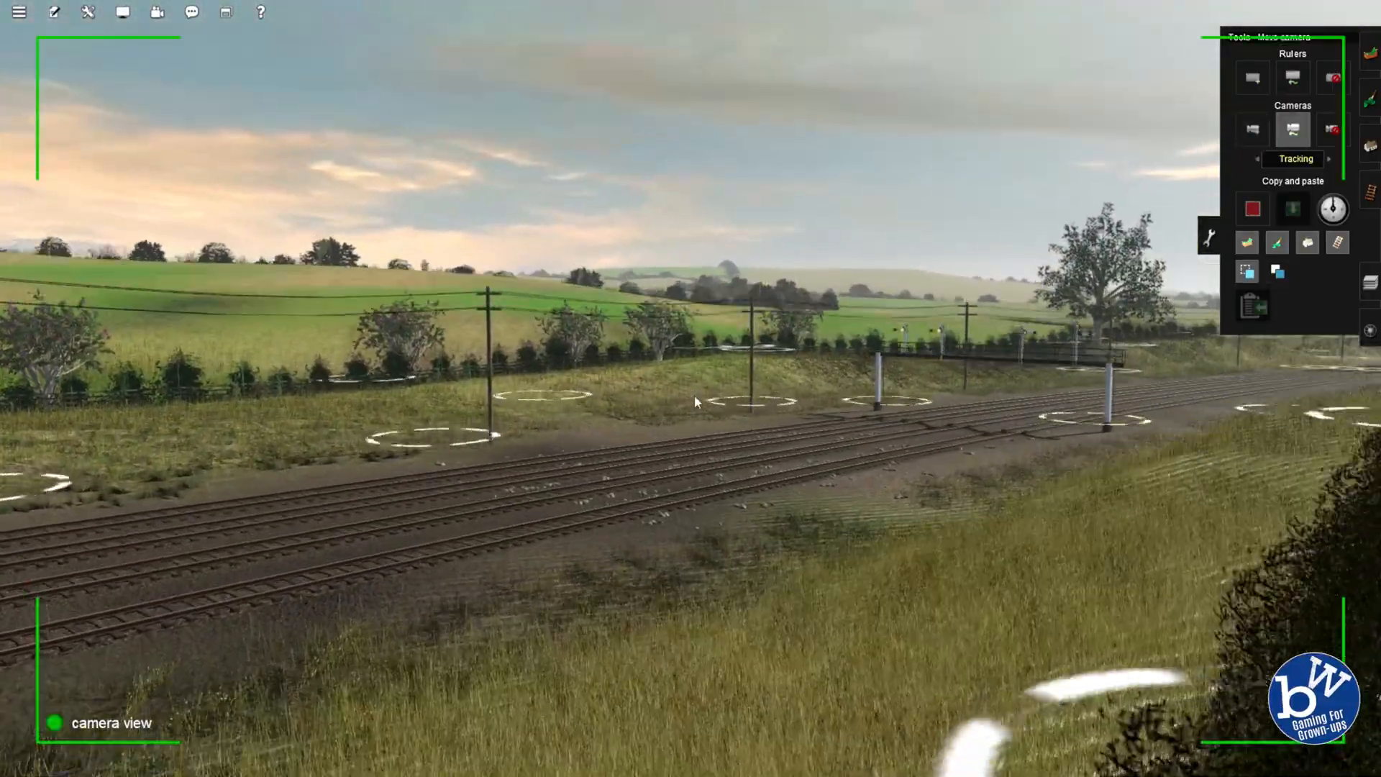
pyautogui.rightClick(694, 395)
# Place tracking cameras beside the lineside telegraph poles and out in the striped field facing the main line.
pyautogui.moveTo(710, 226); pyautogui.dragTo(910, 351, button='right')
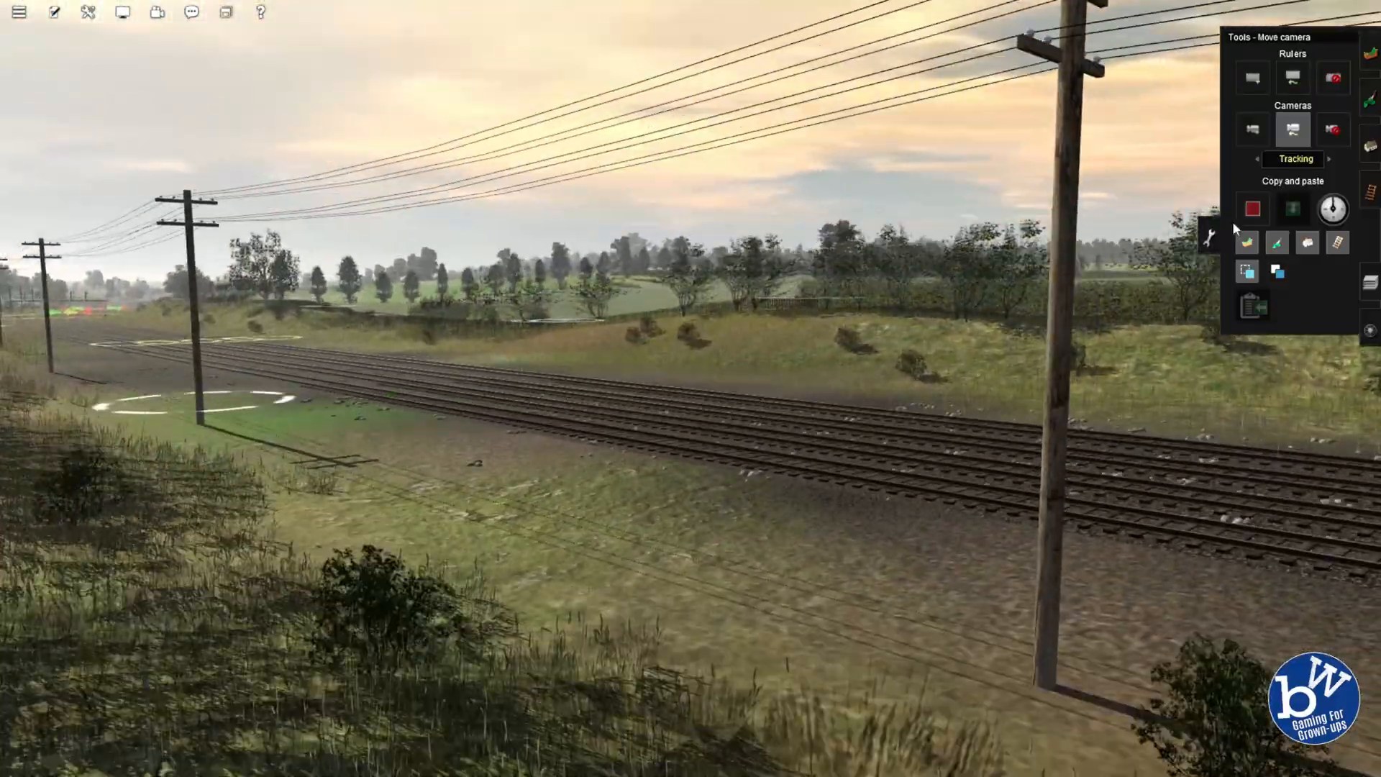
pyautogui.click(637, 411)
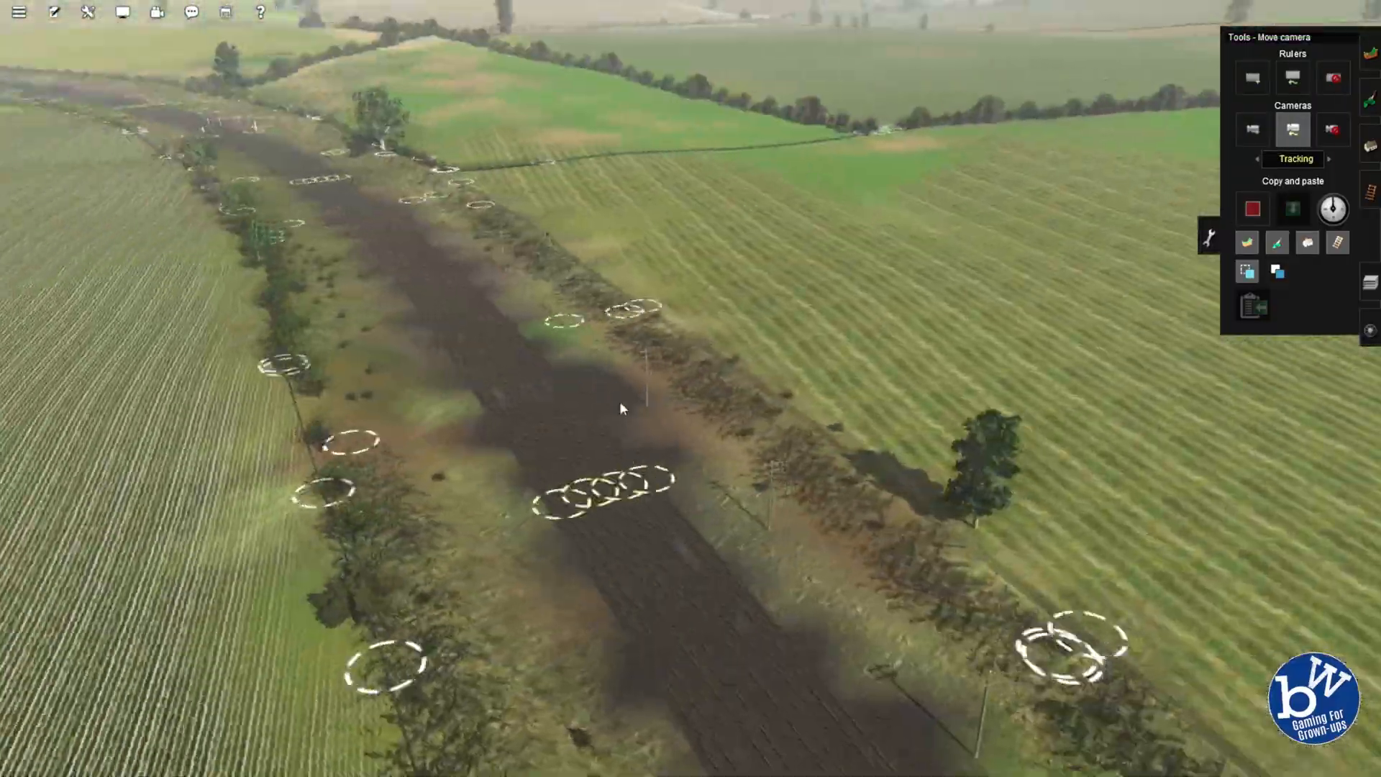
pyautogui.moveTo(945, 289); pyautogui.dragTo(830, 369, button='right')
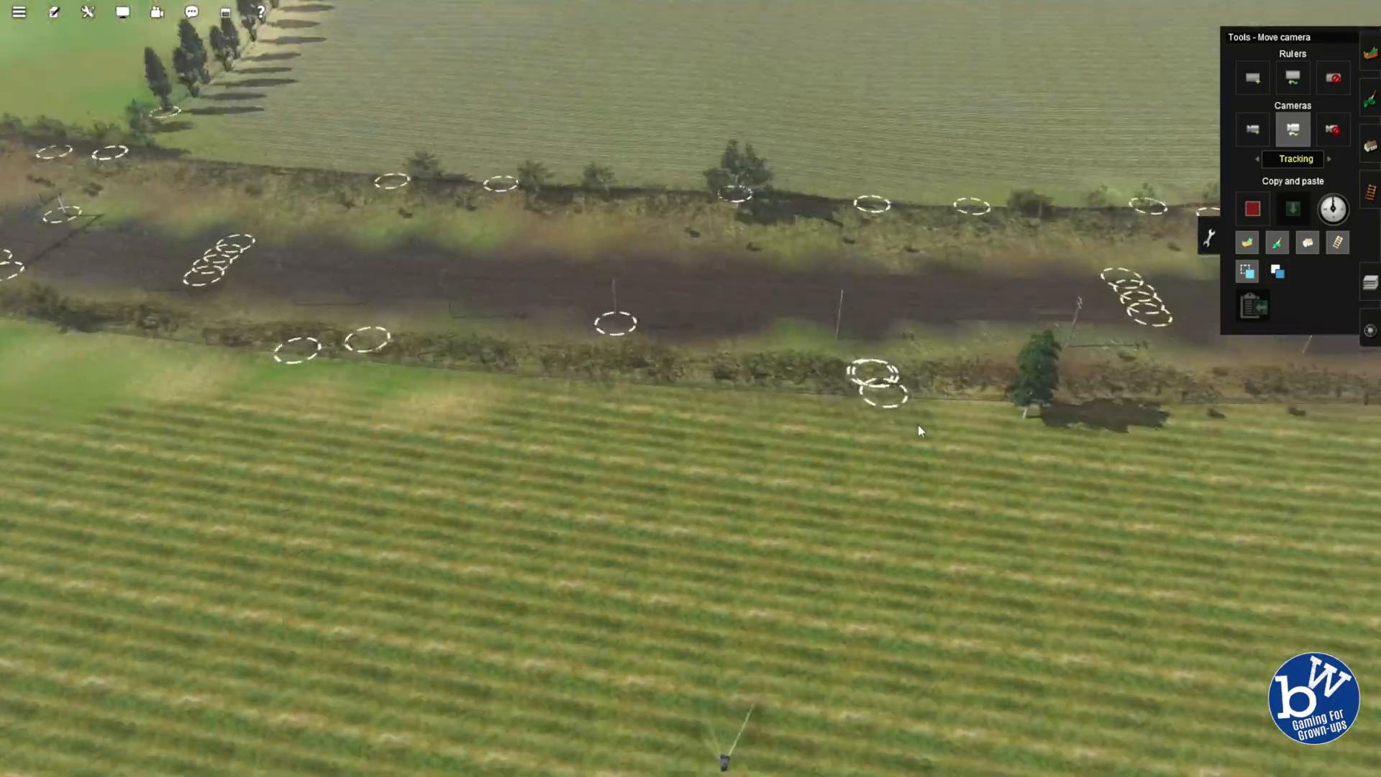
pyautogui.click(638, 552)
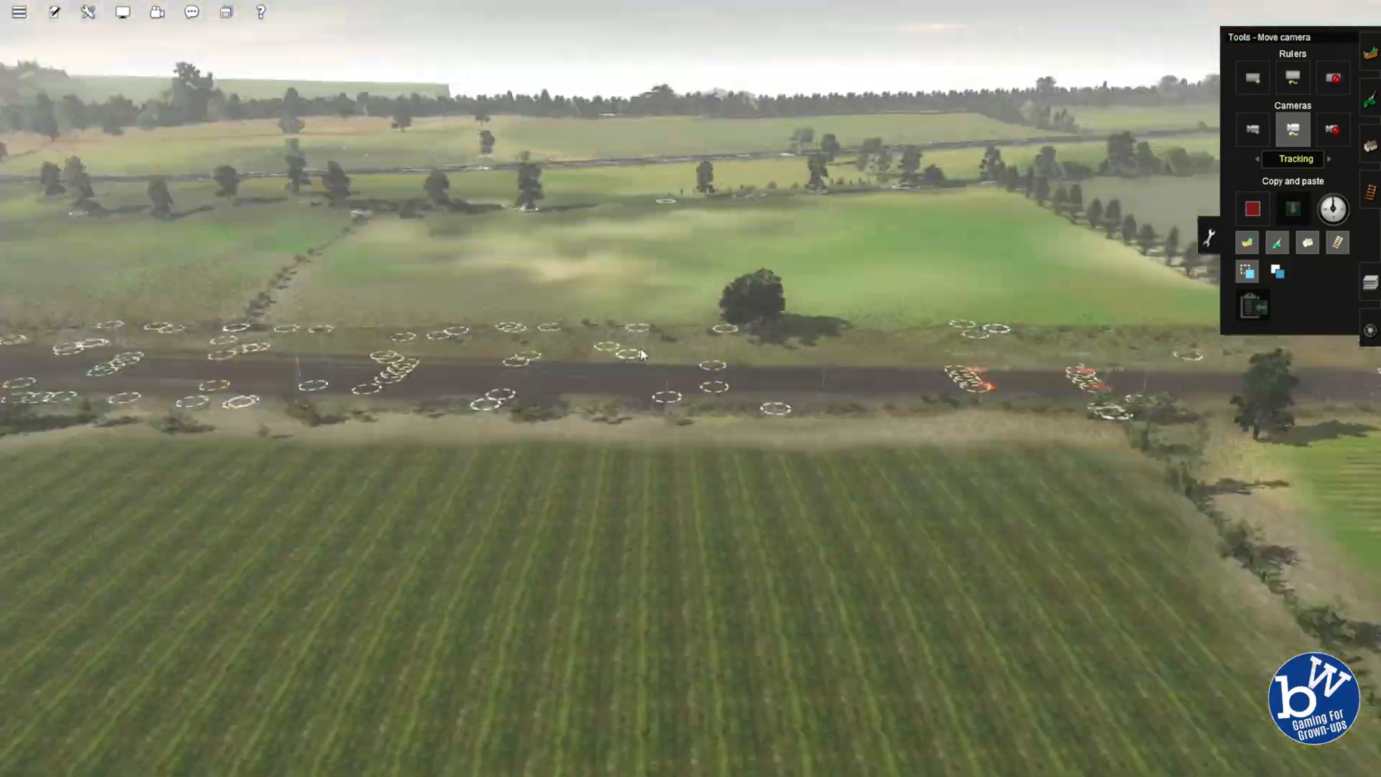
# Position another tracking camera further along the main line, beside the open farmland.
pyautogui.moveTo(786, 415); pyautogui.dragTo(854, 373, button='right')
pyautogui.moveTo(721, 374); pyautogui.dragTo(712, 342, button='right')
pyautogui.click(688, 381)
pyautogui.press('c')
pyautogui.click(786, 401)
pyautogui.press('m')
pyautogui.press('Up')
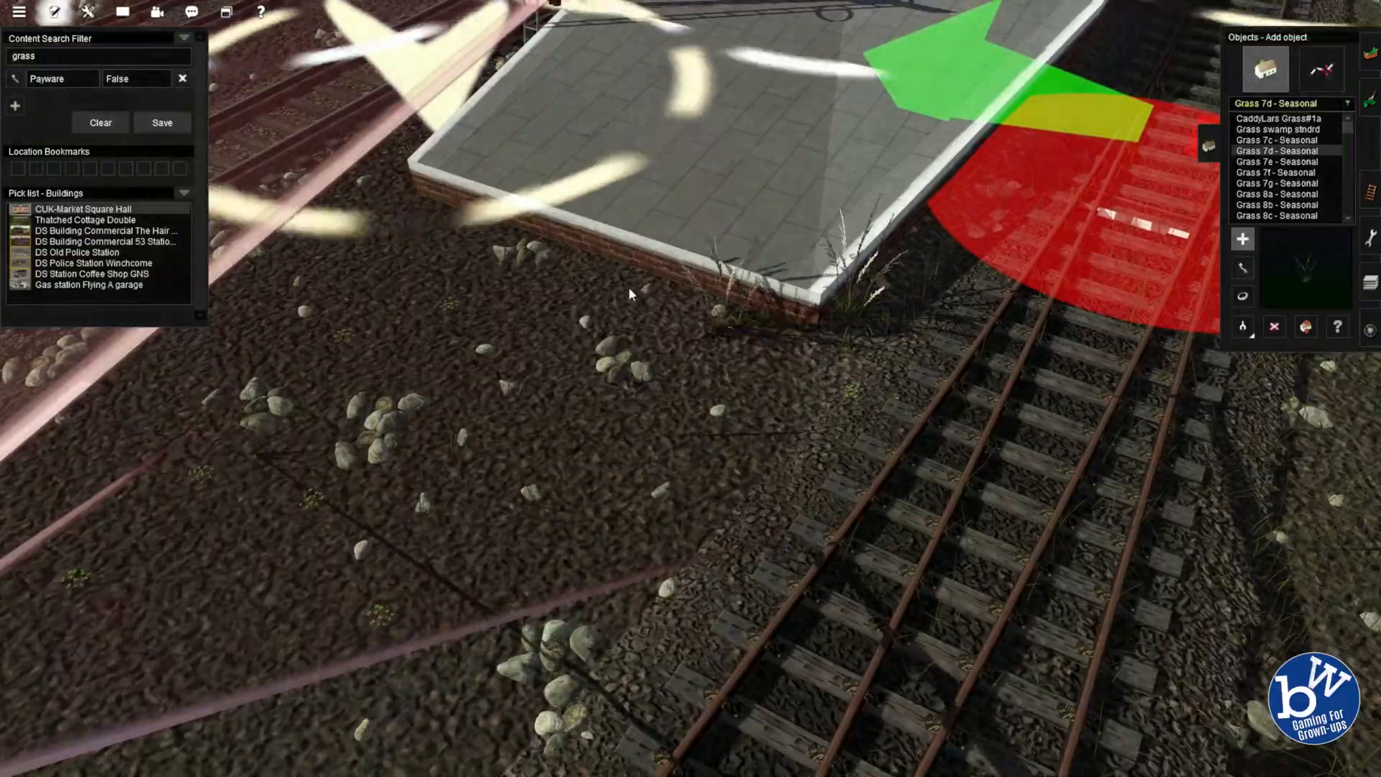
# Plant Grass 7e and 7g - Seasonal clumps around the island platform's end and along its brick wall.
pyautogui.scroll(5, 629, 287)
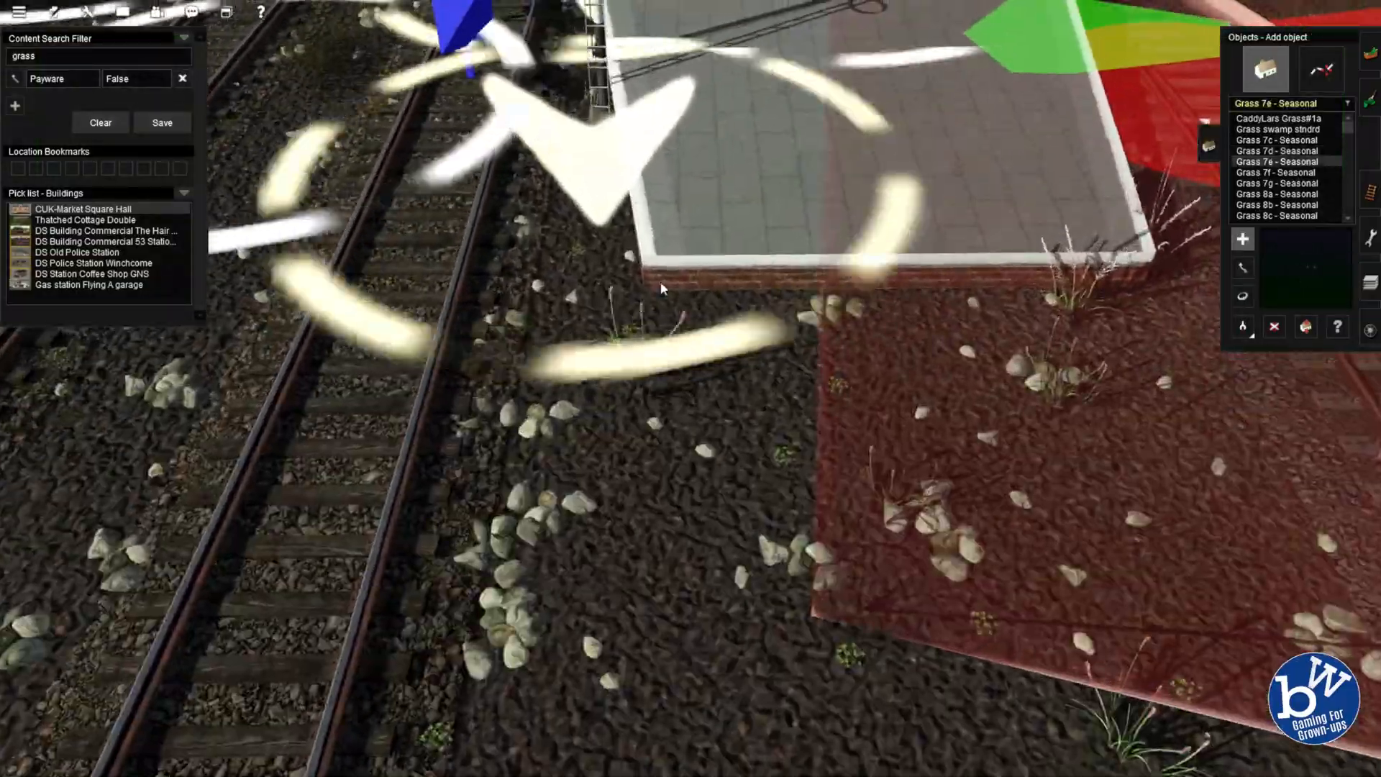
pyautogui.click(1277, 183)
pyautogui.moveTo(1043, 310); pyautogui.dragTo(809, 399, button='right')
pyautogui.press('Left')
pyautogui.press('Down')
pyautogui.scroll(-5, 714, 357)
pyautogui.moveTo(719, 382); pyautogui.dragTo(818, 346, button='right')
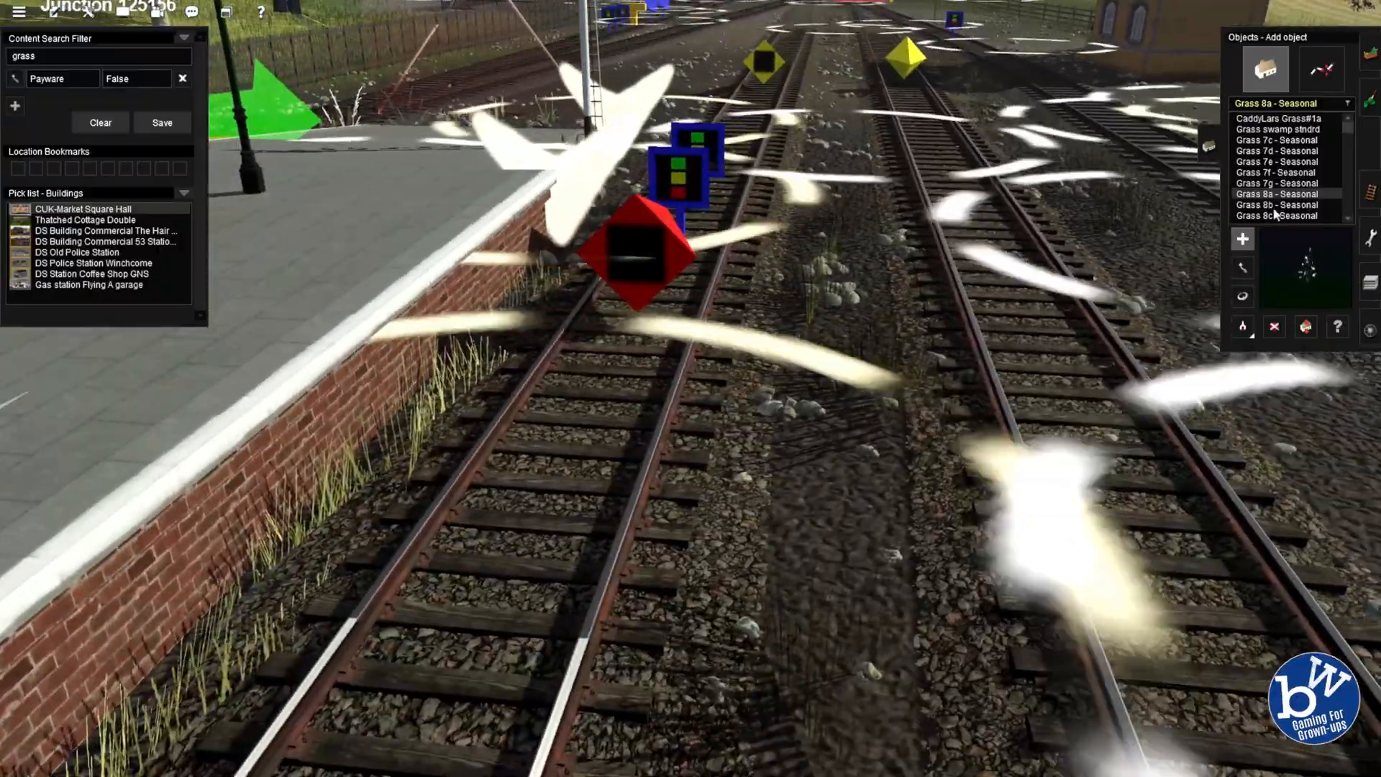
# Add Grass 8b, 8c and 8f - Seasonal clumps between the platform wall and the nearest track.
pyautogui.click(1274, 205)
pyautogui.click(1282, 215)
pyautogui.click(1280, 185)
pyautogui.moveTo(515, 385); pyautogui.dragTo(1206, 273, button='right')
pyautogui.click(1268, 207)
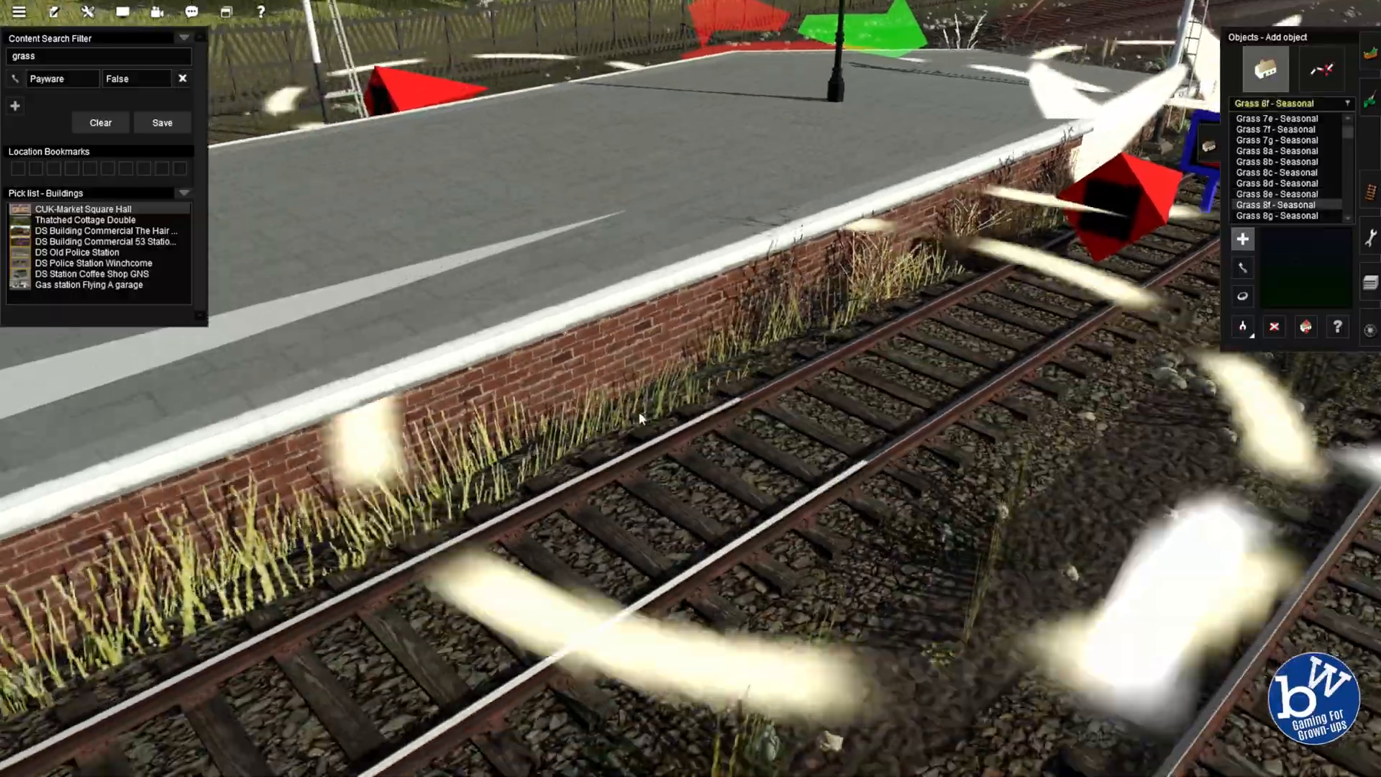
# Continue the planting along the platform wall with Grass 8i - Seasonal.
pyautogui.moveTo(639, 411); pyautogui.dragTo(786, 410, button='right')
pyautogui.press('Right')
pyautogui.moveTo(503, 216); pyautogui.dragTo(629, 325, button='right')
pyautogui.scroll(-5, 1267, 185)
pyautogui.click(1267, 184)
pyautogui.press('Right')
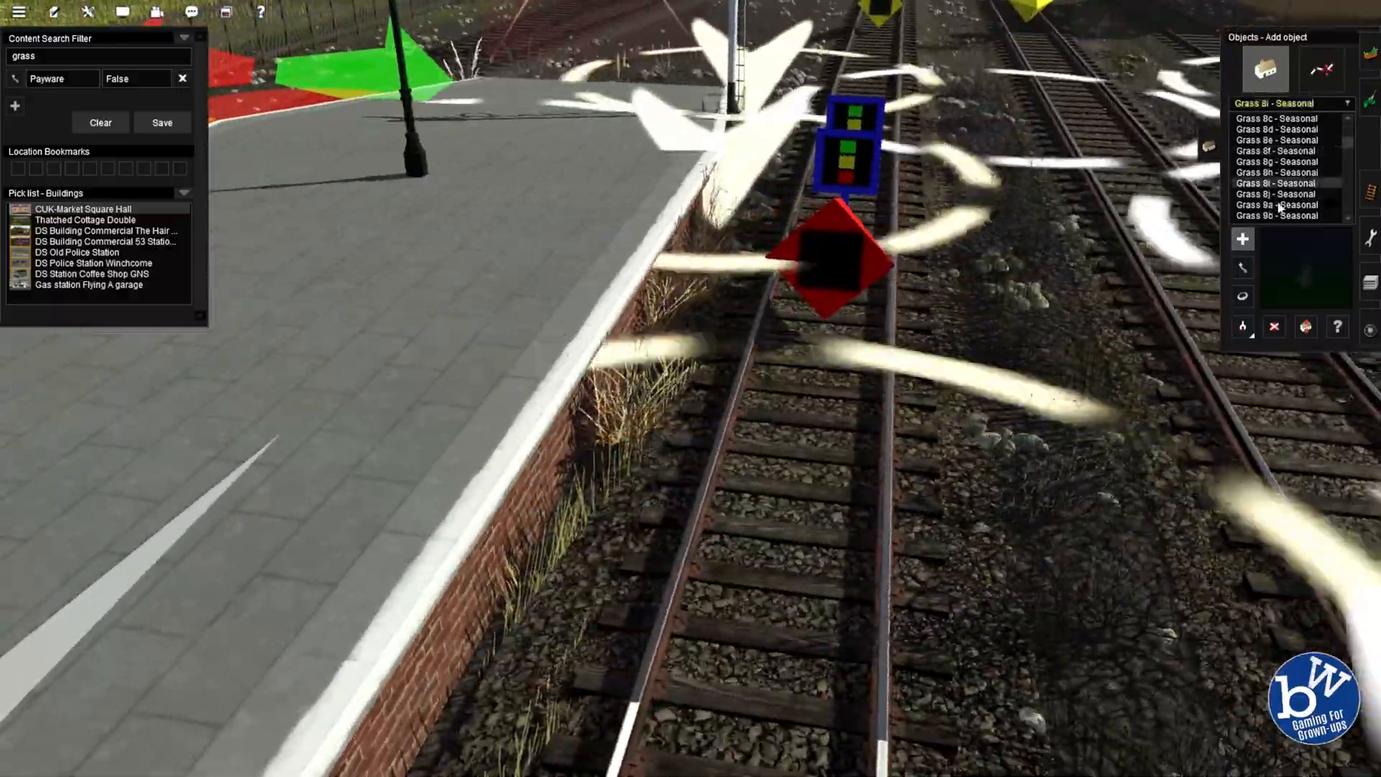
# Plant taller Grass 9a to 9g - Seasonal clumps against the platform's brick wall.
pyautogui.click(1271, 206)
pyautogui.press('Left')
pyautogui.click(663, 434)
pyautogui.press('Right')
pyautogui.click(1259, 196)
pyautogui.rightClick(704, 354)
pyautogui.click(705, 354)
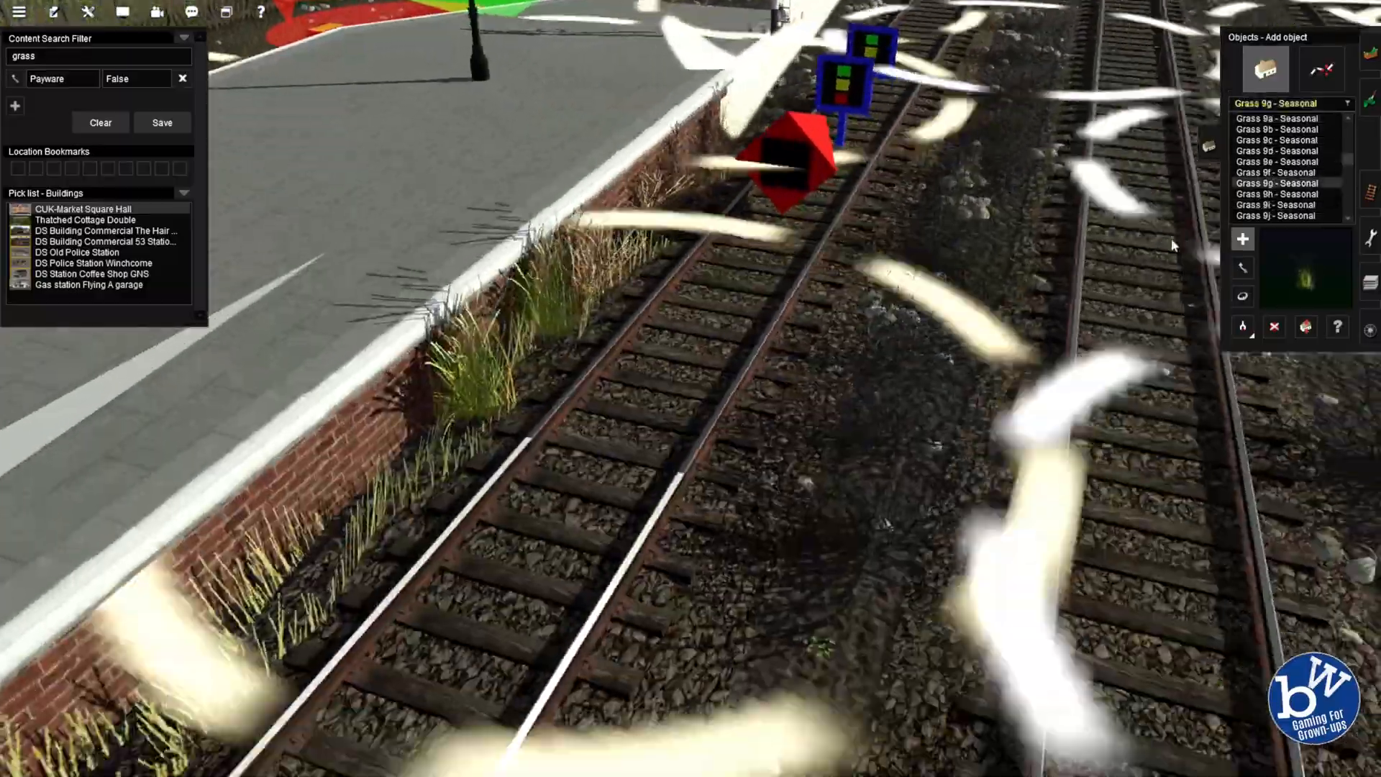
# Add Grass 9h and 9i - Seasonal plants at the foot of the platform wall.
pyautogui.press('Down')
pyautogui.press('Right')
pyautogui.click(1267, 194)
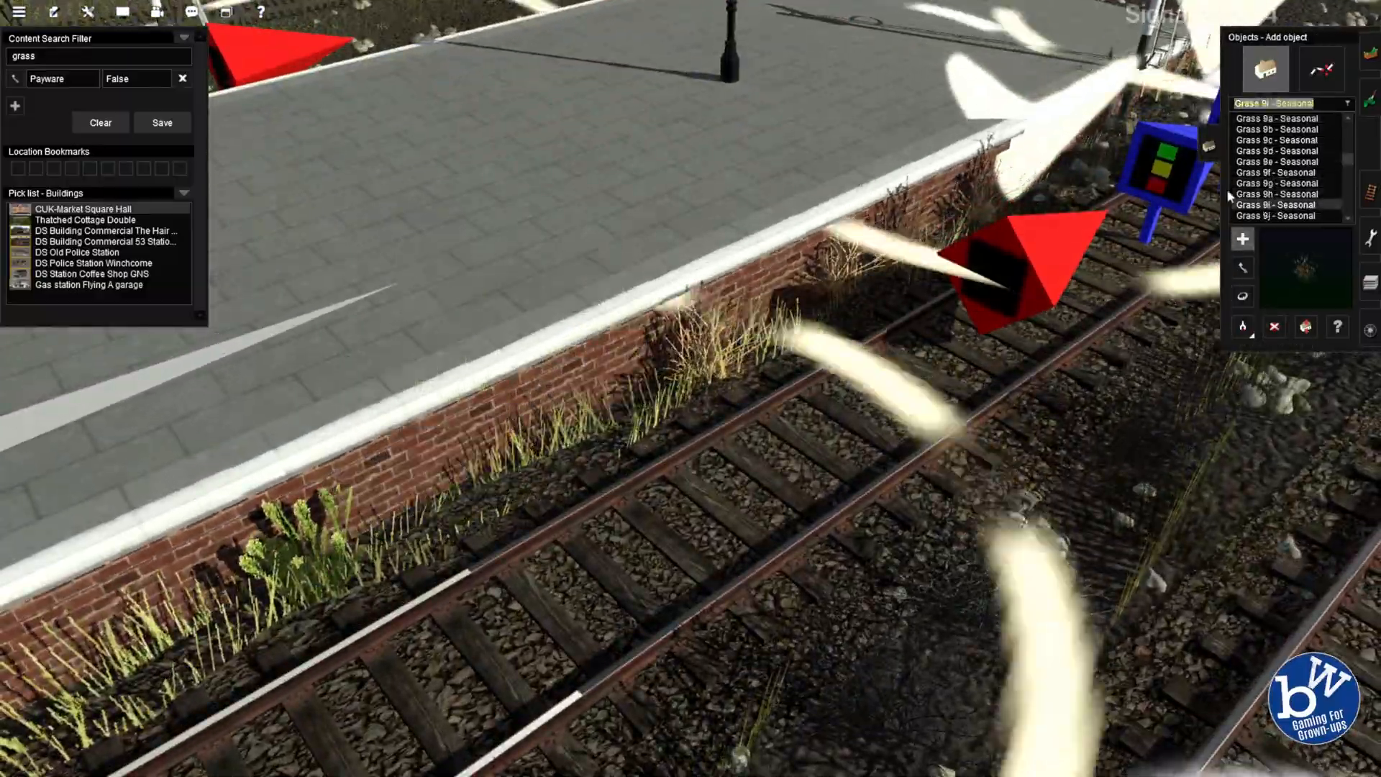
pyautogui.press('Right')
pyautogui.press('Left')
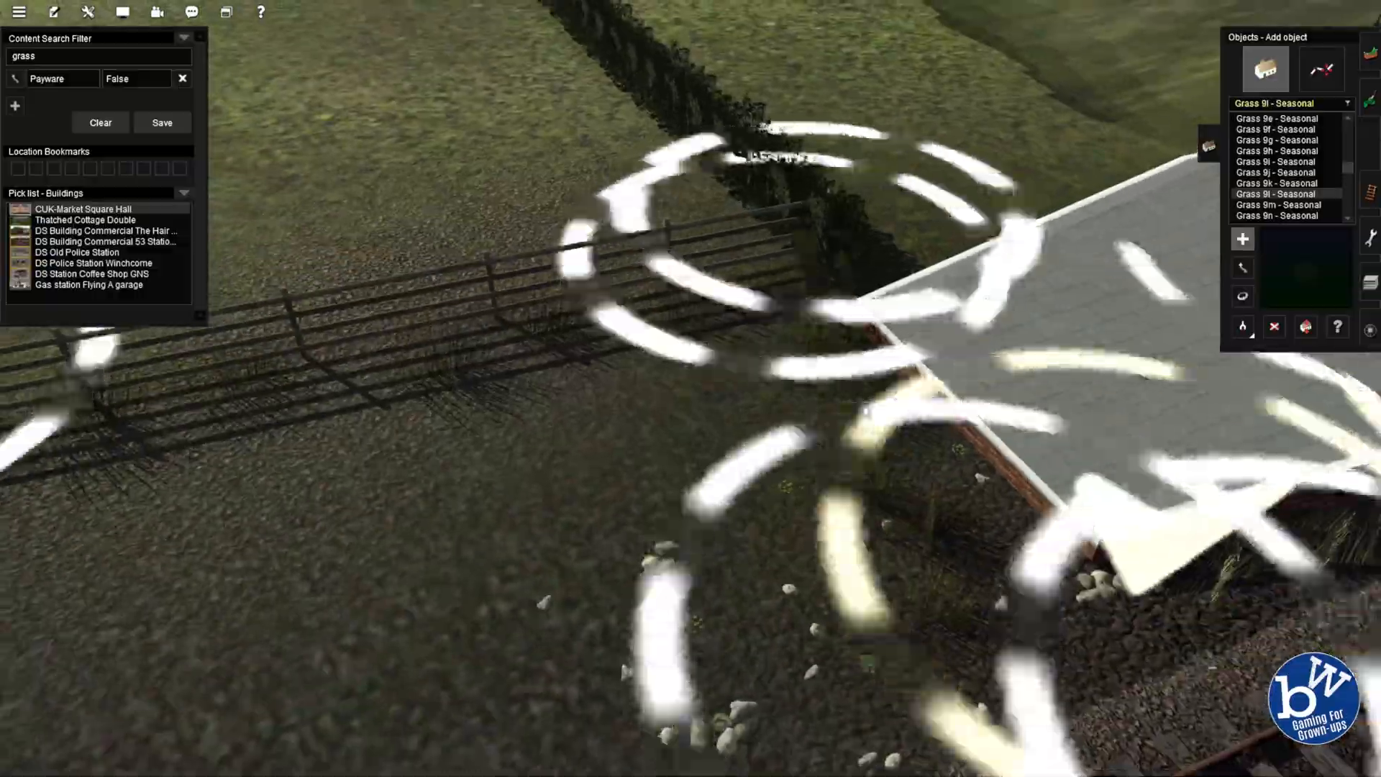
# Try Grass 9l and 9m - Seasonal around the level crossing and delete an unwanted clump between the tracks.
pyautogui.press('Right')
pyautogui.press('Left')
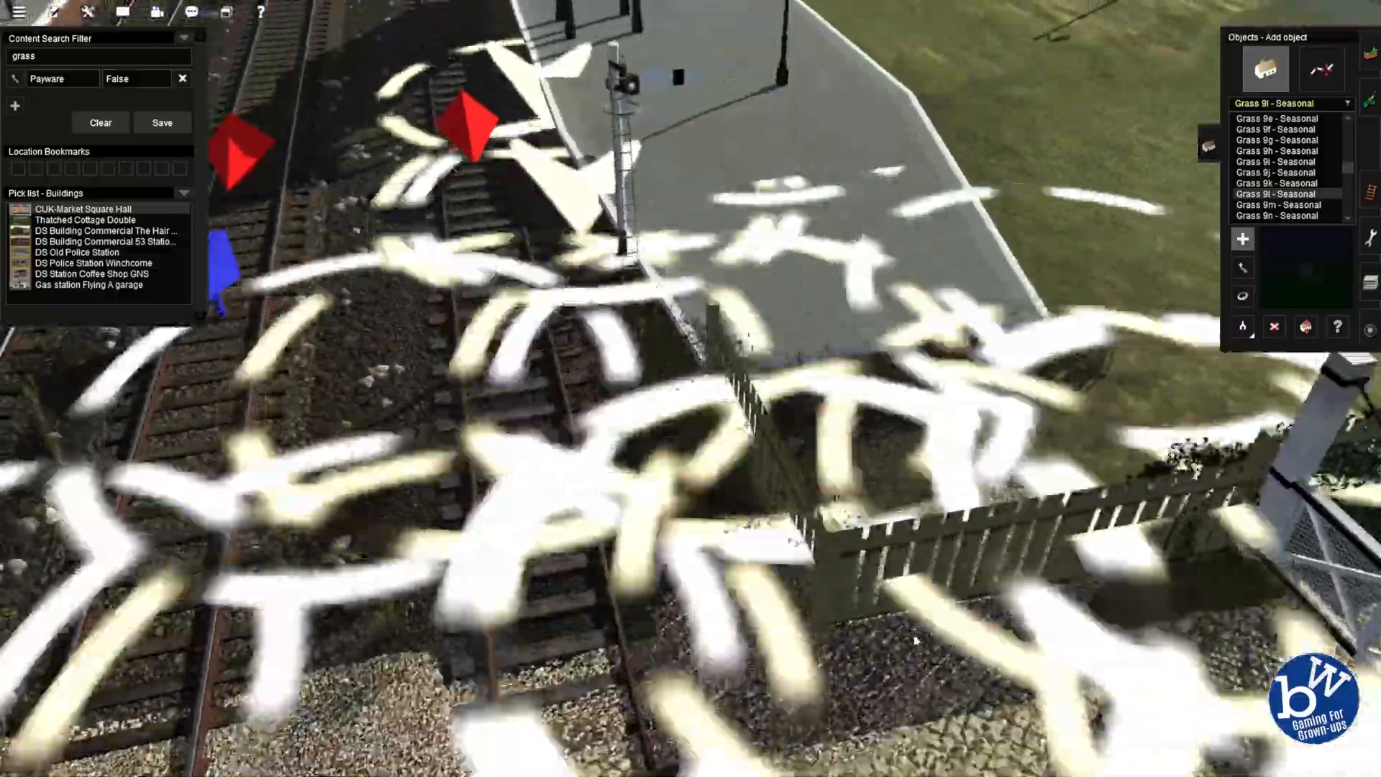
pyautogui.press('Left')
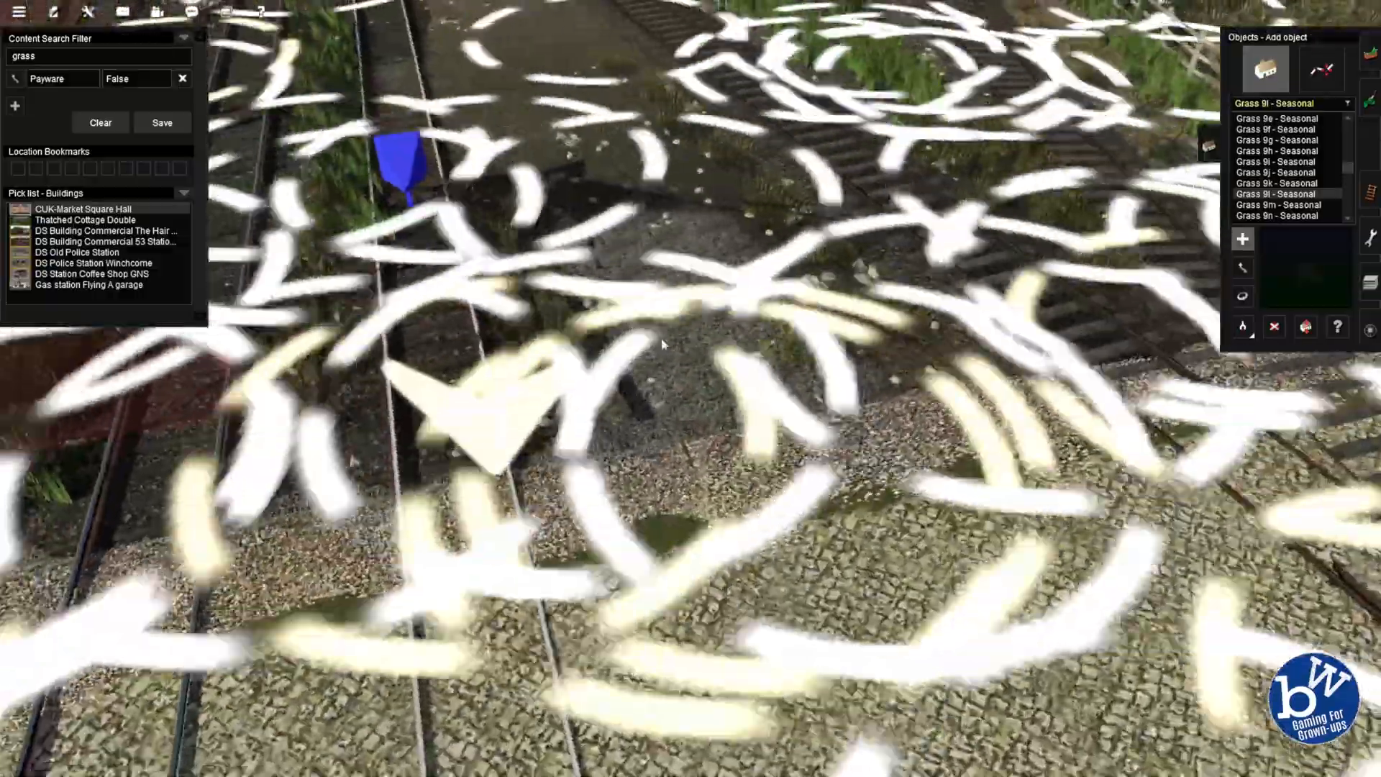
pyautogui.press('Left')
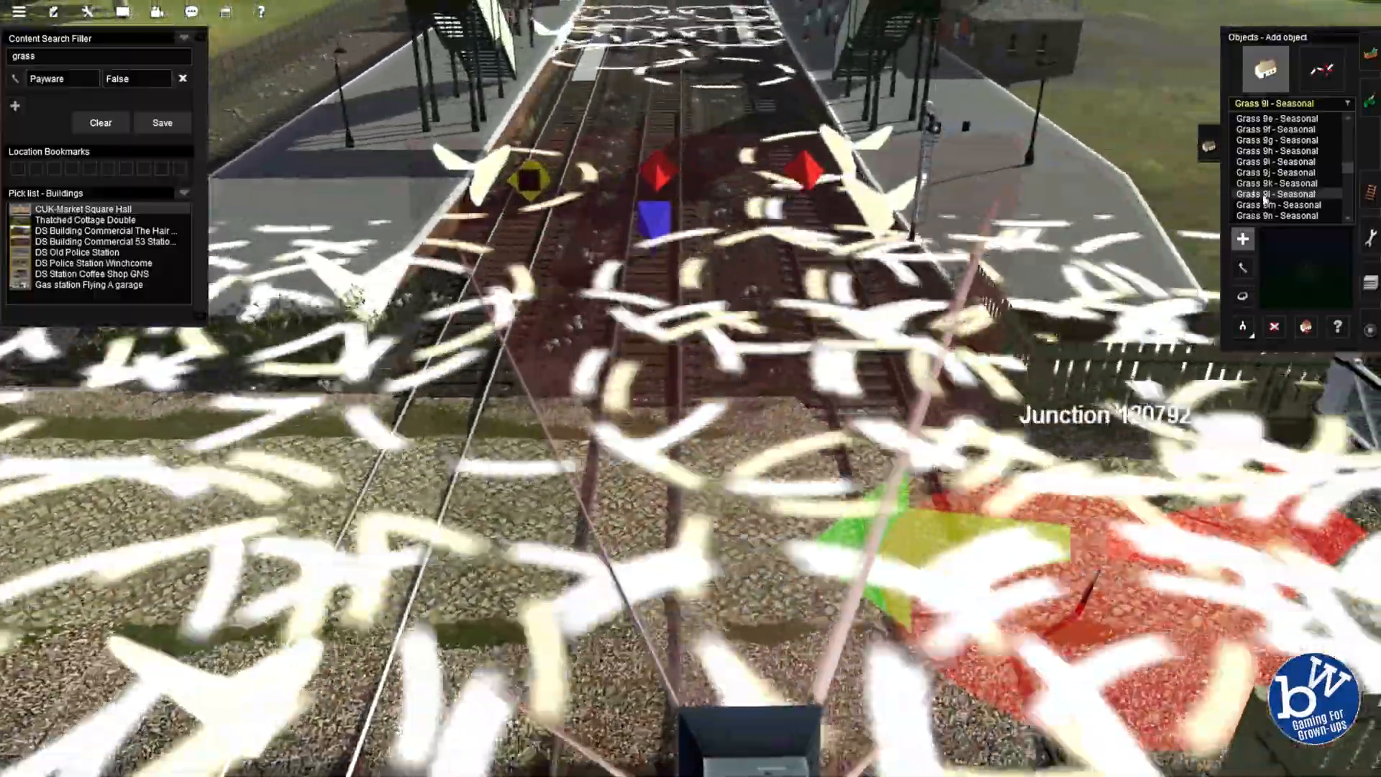
pyautogui.click(1277, 204)
pyautogui.scroll(3, 1026, 460)
pyautogui.press('Left')
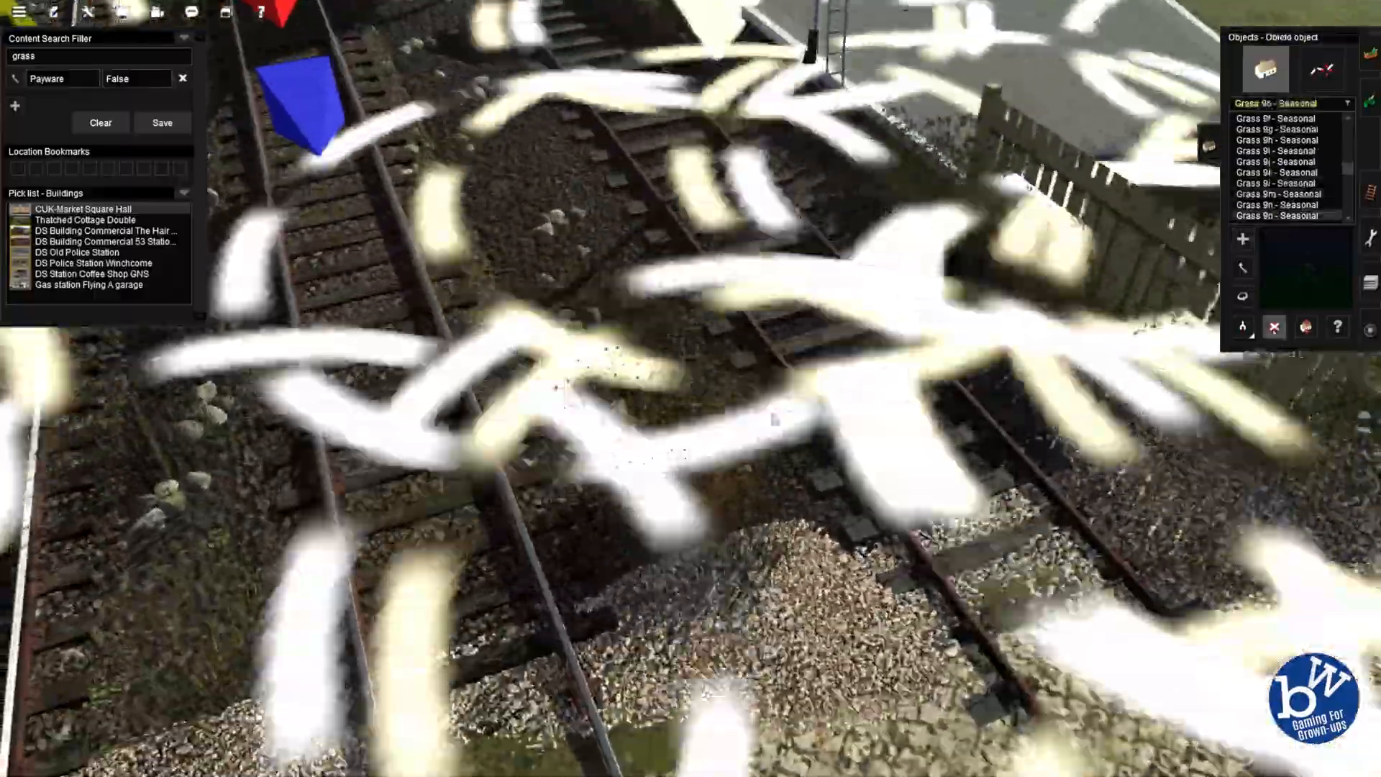
pyautogui.click(1274, 326)
pyautogui.scroll(-4, 1284, 207)
pyautogui.click(1283, 195)
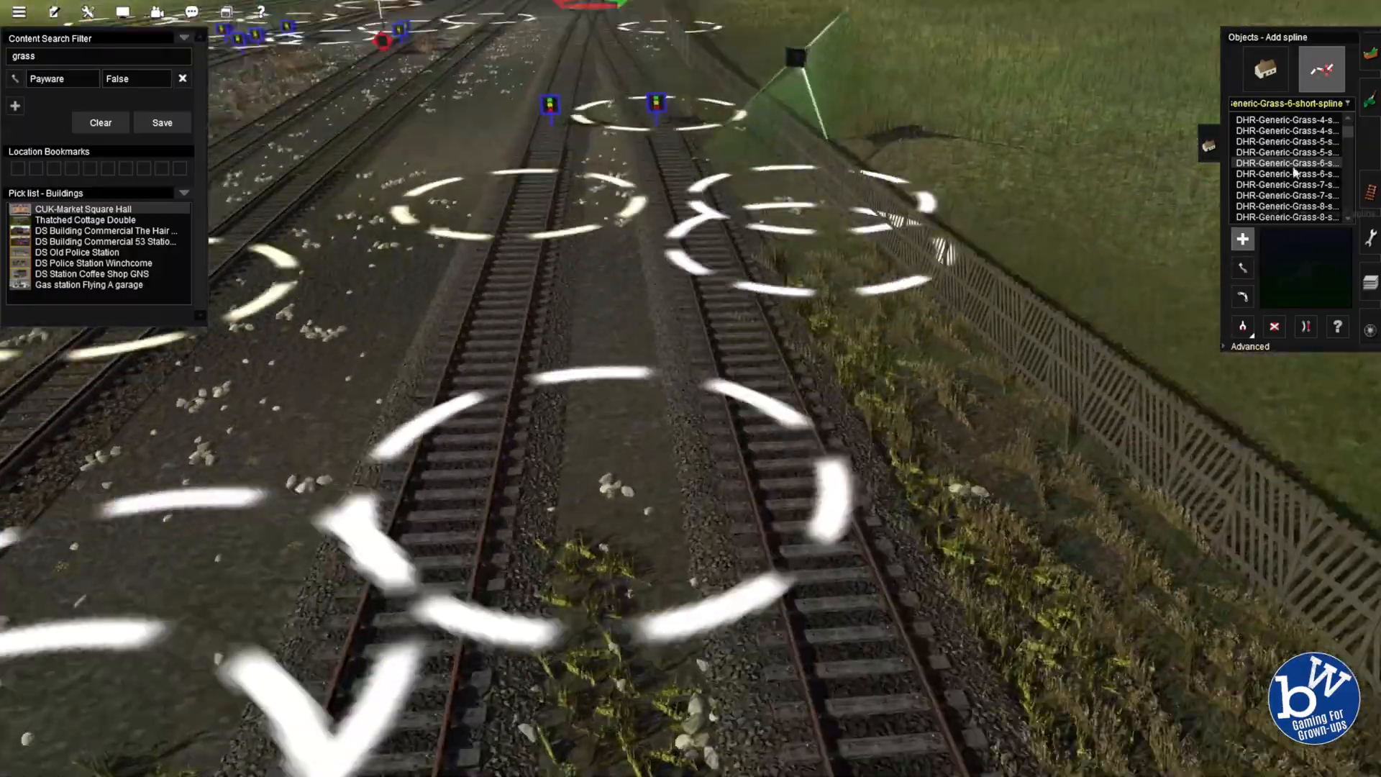
# Try DHR-Generic-Grass-6 and a neighbouring grass spline beside the fenced sidings, undoing each one.
pyautogui.click(1293, 174)
pyautogui.hotkey('ctrl', 'z')
pyautogui.scroll(3, 1292, 166)
pyautogui.click(1292, 157)
pyautogui.hotkey('ctrl', 'z')
pyautogui.scroll(-4, 1290, 197)
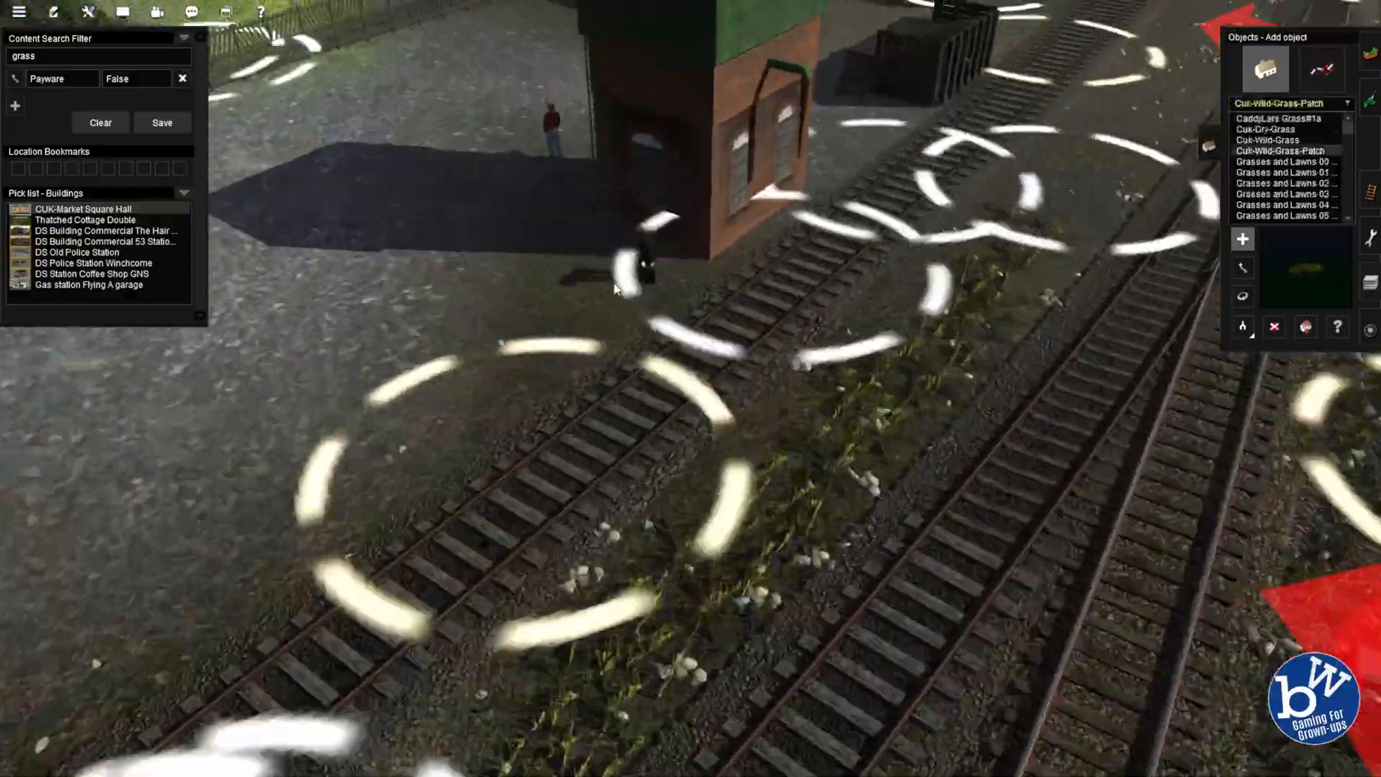
# Place assorted grass patches around the yard and track beside the water tower.
pyautogui.moveTo(615, 288); pyautogui.dragTo(1002, 360, button='right')
pyautogui.moveTo(1347, 128); pyautogui.dragTo(1347, 189)
pyautogui.click(1281, 178)
pyautogui.moveTo(956, 323); pyautogui.dragTo(712, 420, button='right')
pyautogui.click(1277, 166)
pyautogui.moveTo(539, 379); pyautogui.dragTo(575, 508, button='right')
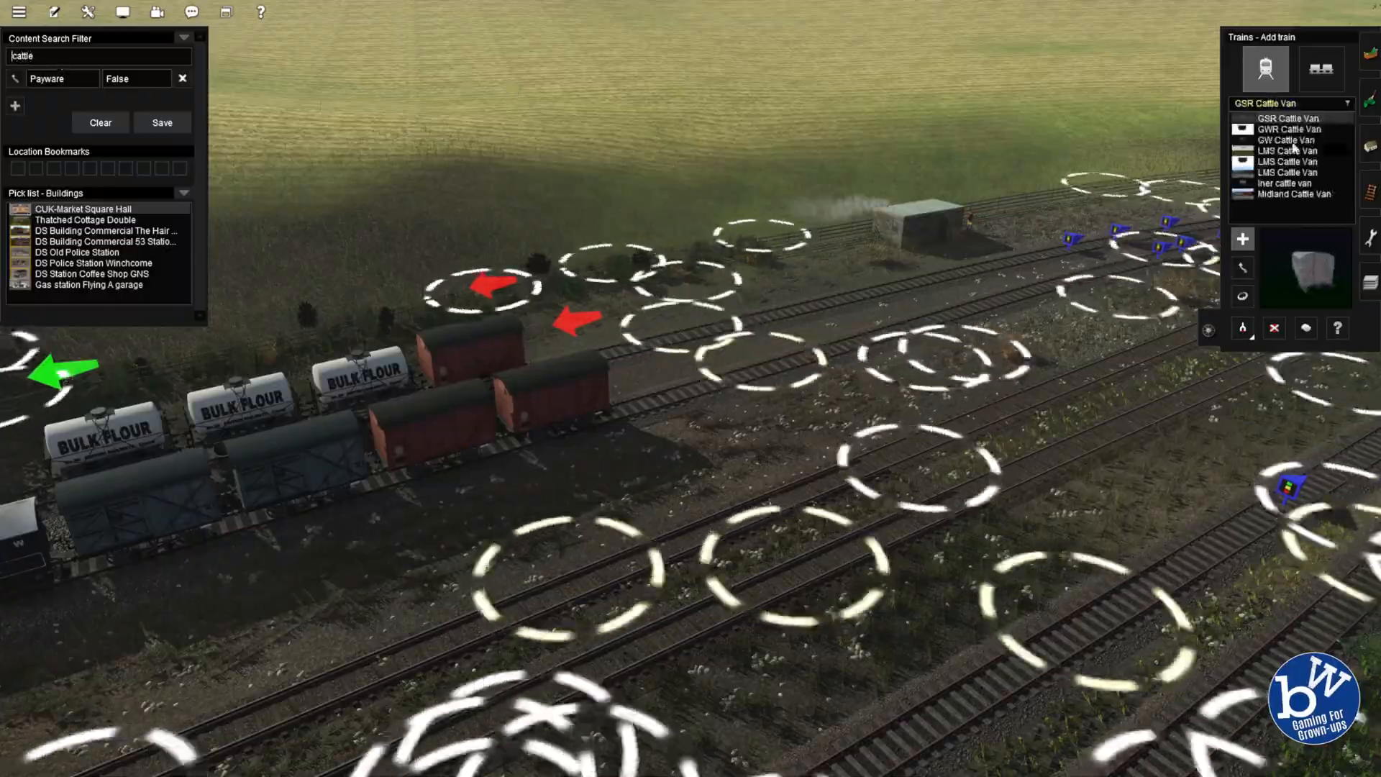
# Line up GWR Cattle Vans on the siding beside the cattle pens, and filter the train list by "br".
pyautogui.click(1289, 129)
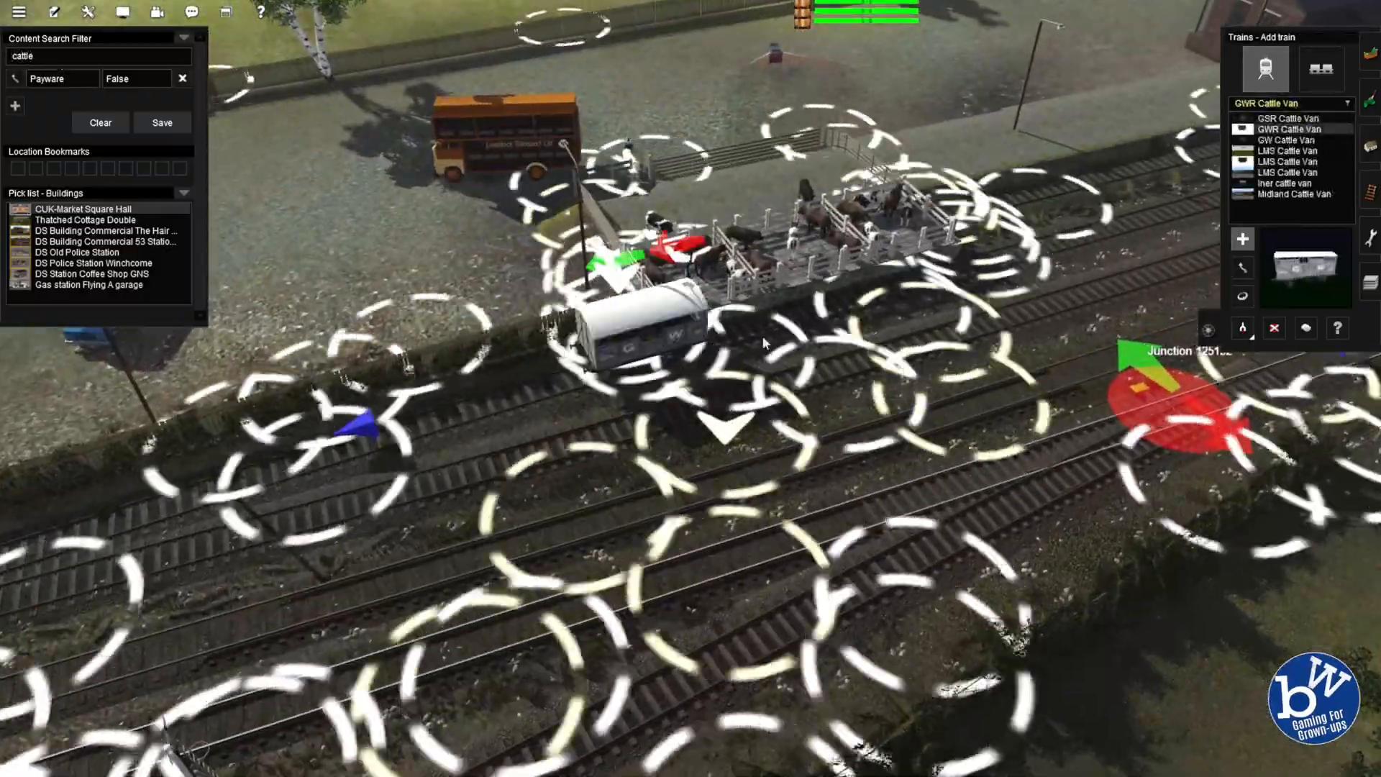
pyautogui.click(762, 336)
pyautogui.click(913, 303)
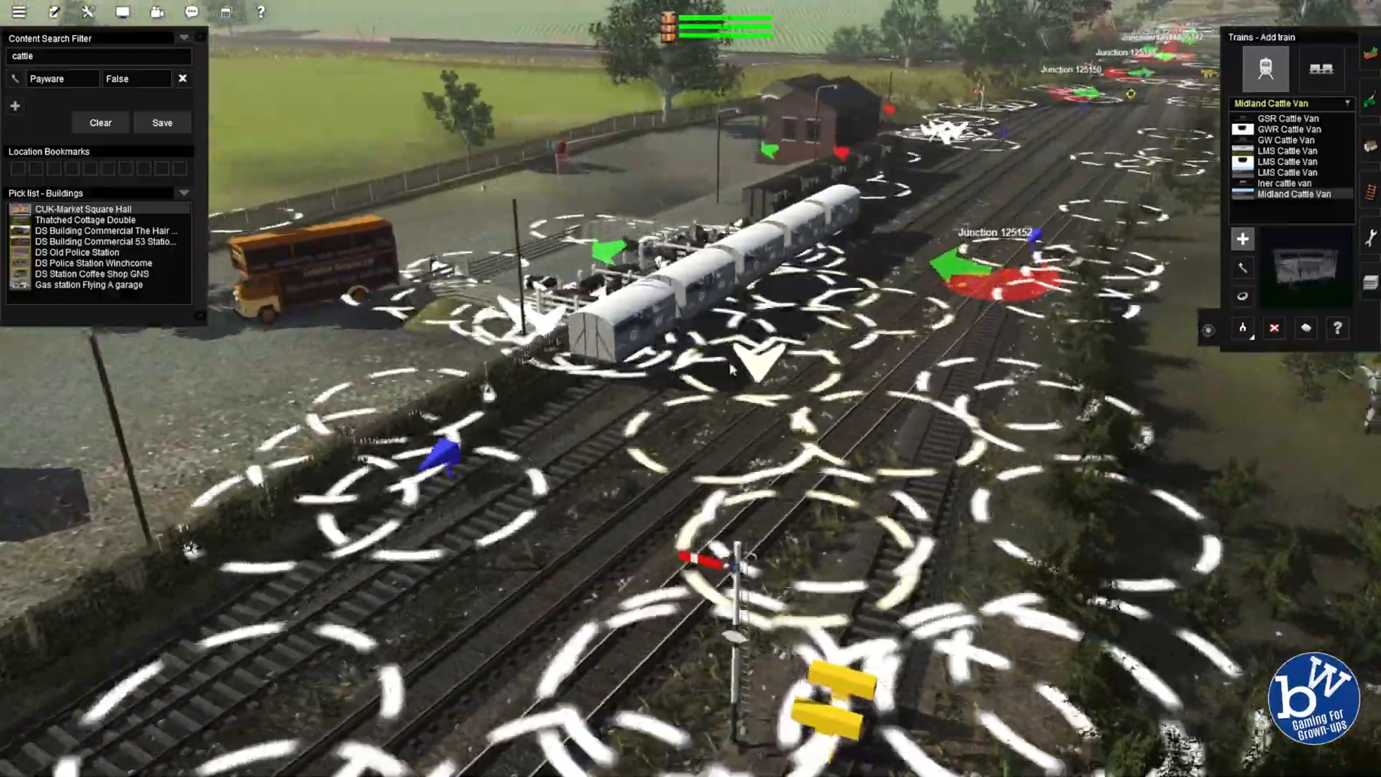
pyautogui.press('Left')
pyautogui.click(82, 56)
pyautogui.write('br')
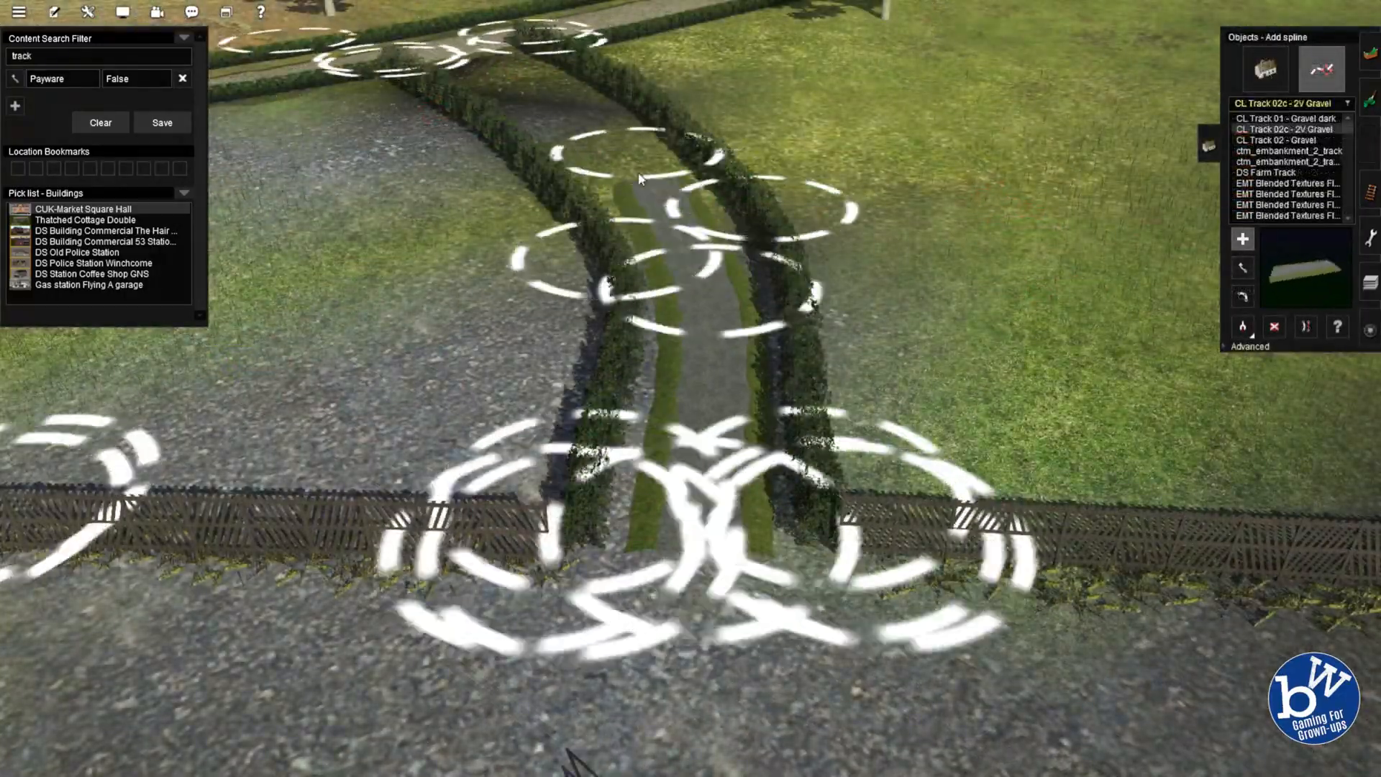
# Extend the CL Track 02c - 2V Gravel track to the road, and shift the hedge and fence ends to line it.
pyautogui.click(473, 59)
pyautogui.press('m')
pyautogui.moveTo(808, 532); pyautogui.dragTo(792, 535)
pyautogui.moveTo(584, 533); pyautogui.dragTo(614, 534)
pyautogui.moveTo(617, 283); pyautogui.dragTo(636, 261)
pyautogui.moveTo(548, 550); pyautogui.dragTo(589, 552)
pyautogui.moveTo(839, 559); pyautogui.dragTo(791, 565)
pyautogui.moveTo(742, 213); pyautogui.dragTo(710, 200)
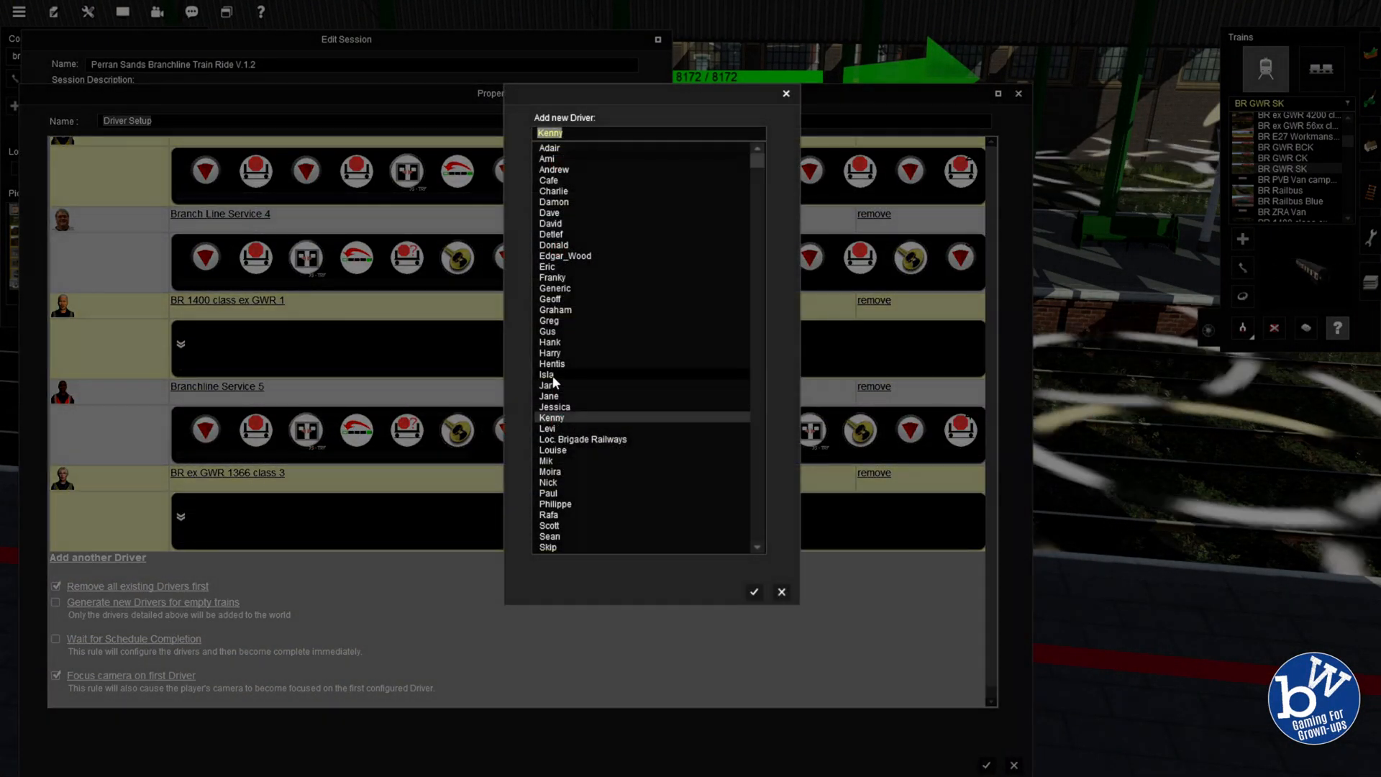
# Add a driver for the vehicle Winsdean line - BR ex GWR 4200 class 1 and give it a 5-second Wait For command.
pyautogui.click(754, 592)
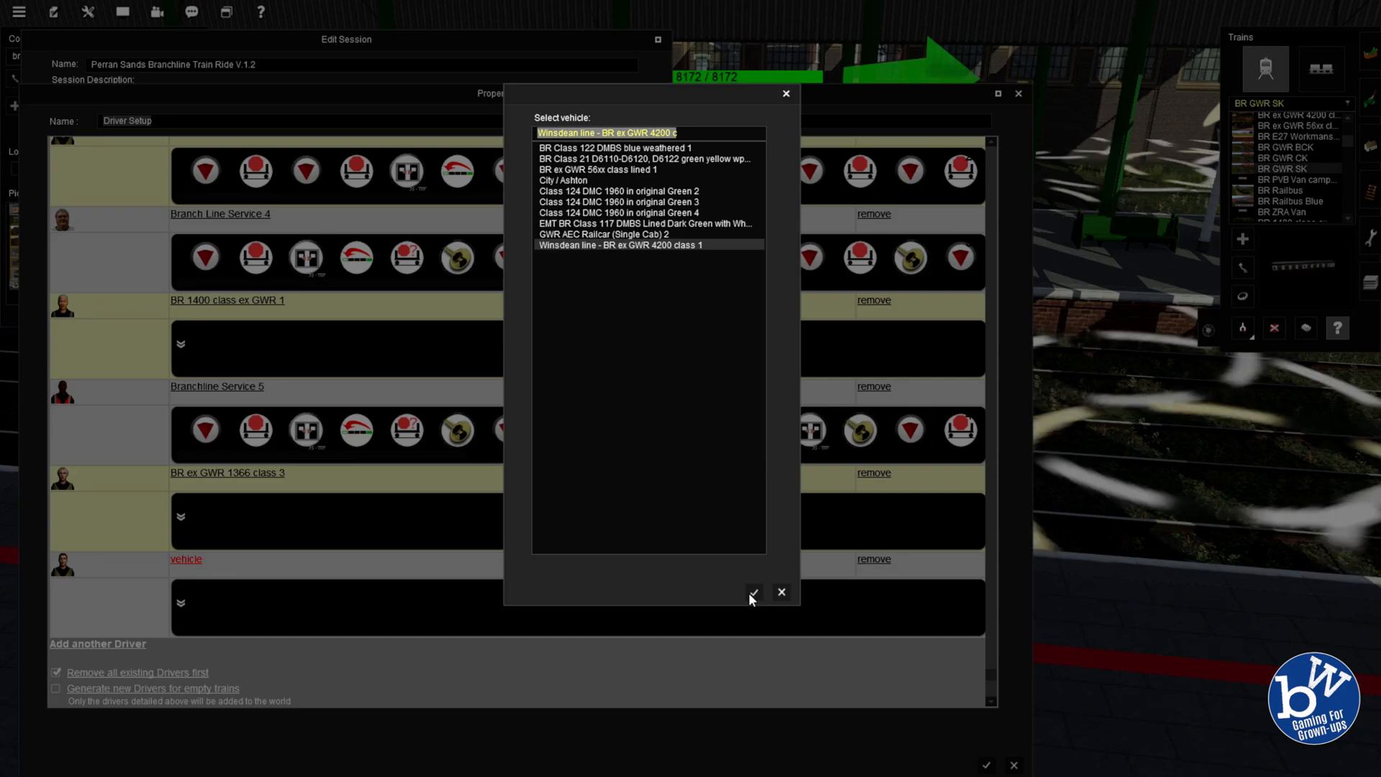
pyautogui.click(753, 591)
pyautogui.click(181, 603)
pyautogui.moveTo(249, 375)
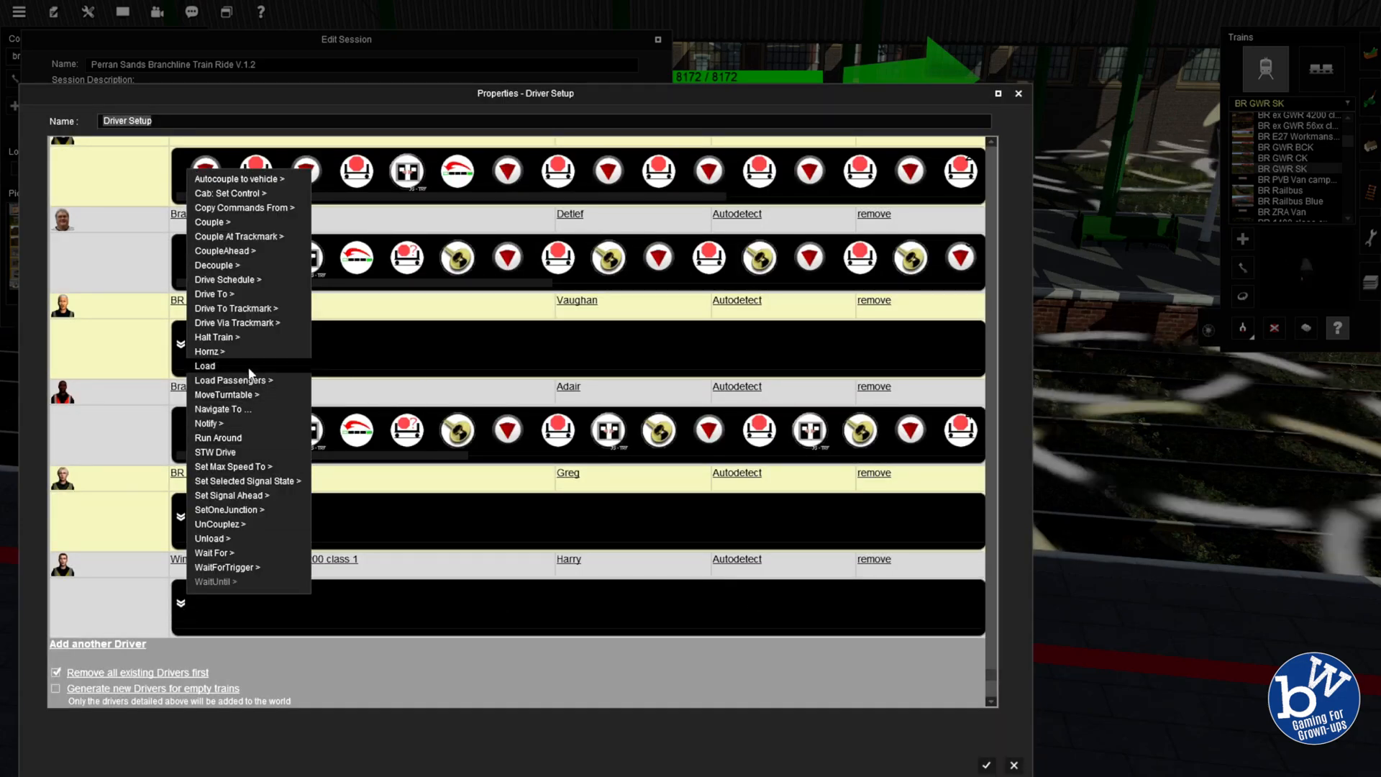
pyautogui.moveTo(222, 556)
pyautogui.click(356, 557)
# Add a Hornz command after the new driver's wait, and insert a Load Passengers command at the start of the schedule.
pyautogui.click(238, 604)
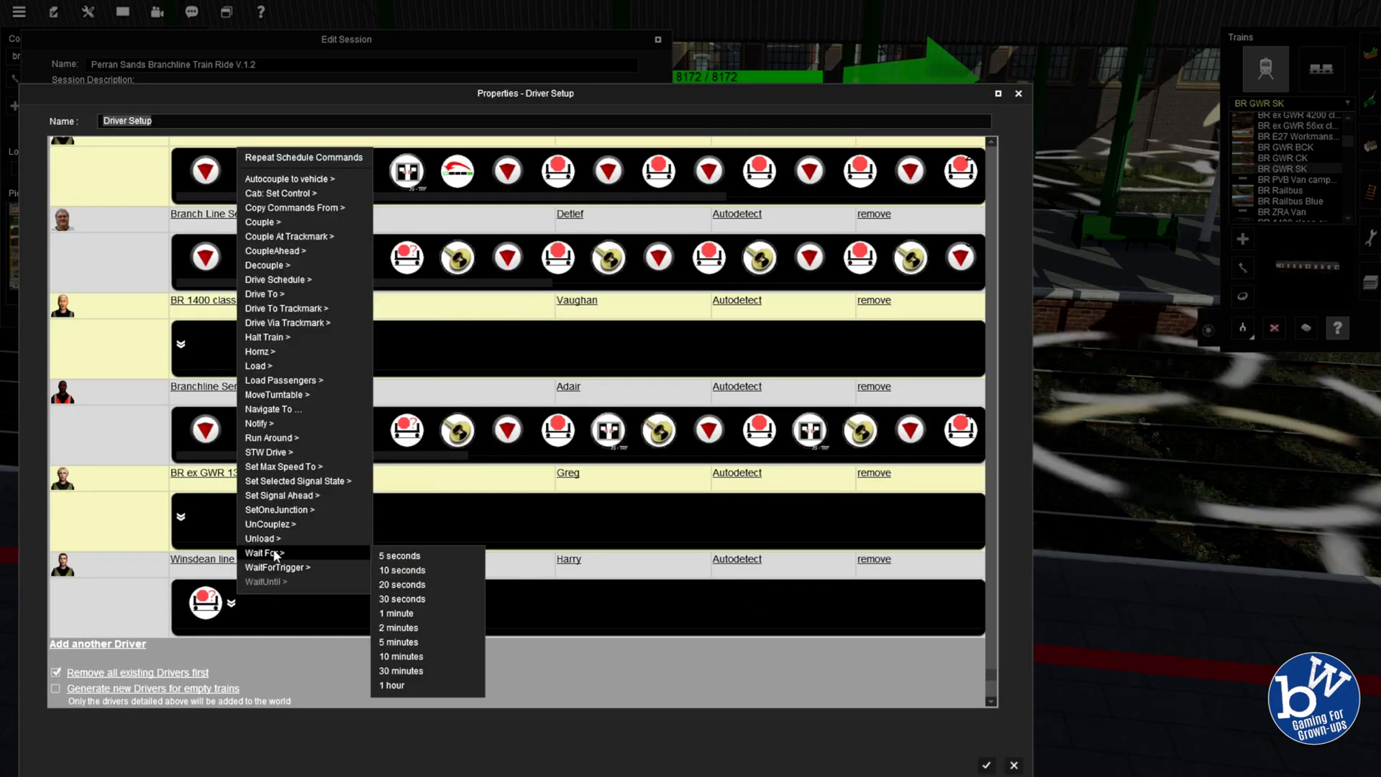
pyautogui.click(208, 365)
pyautogui.click(229, 605)
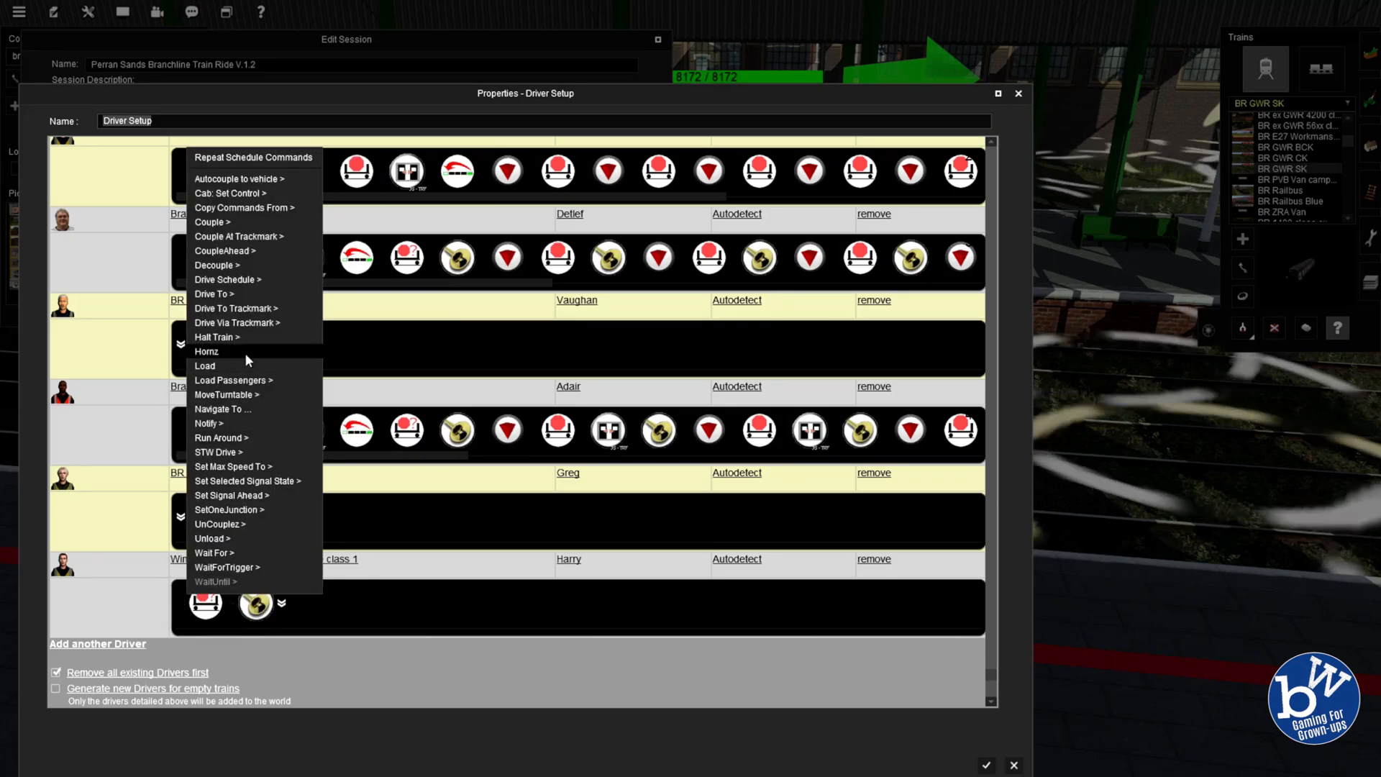
pyautogui.moveTo(245, 379)
pyautogui.click(356, 512)
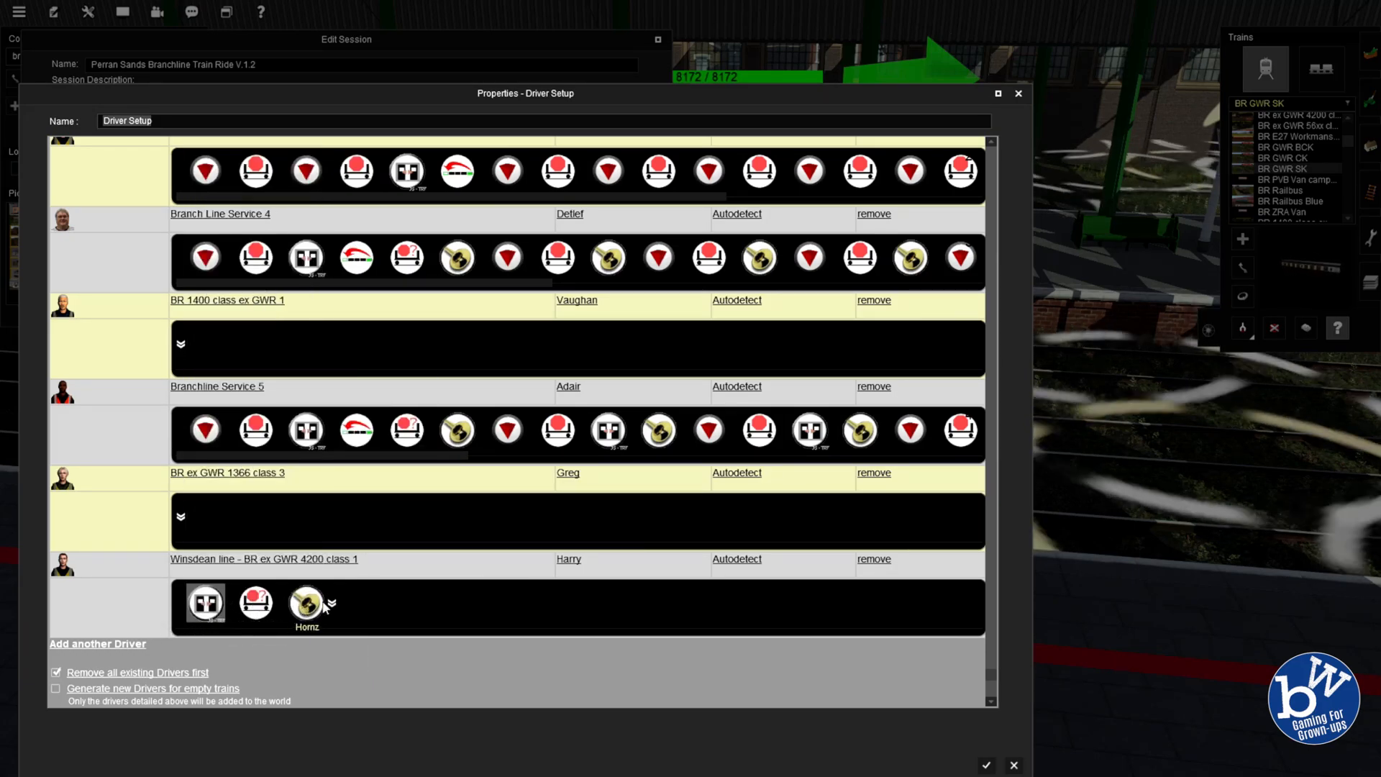
# Append Drive To Trackmark Branch Line Outer City Out Line to the 4200 class schedule, followed by Halt Train, Load Passengers and Hornz.
pyautogui.click(332, 603)
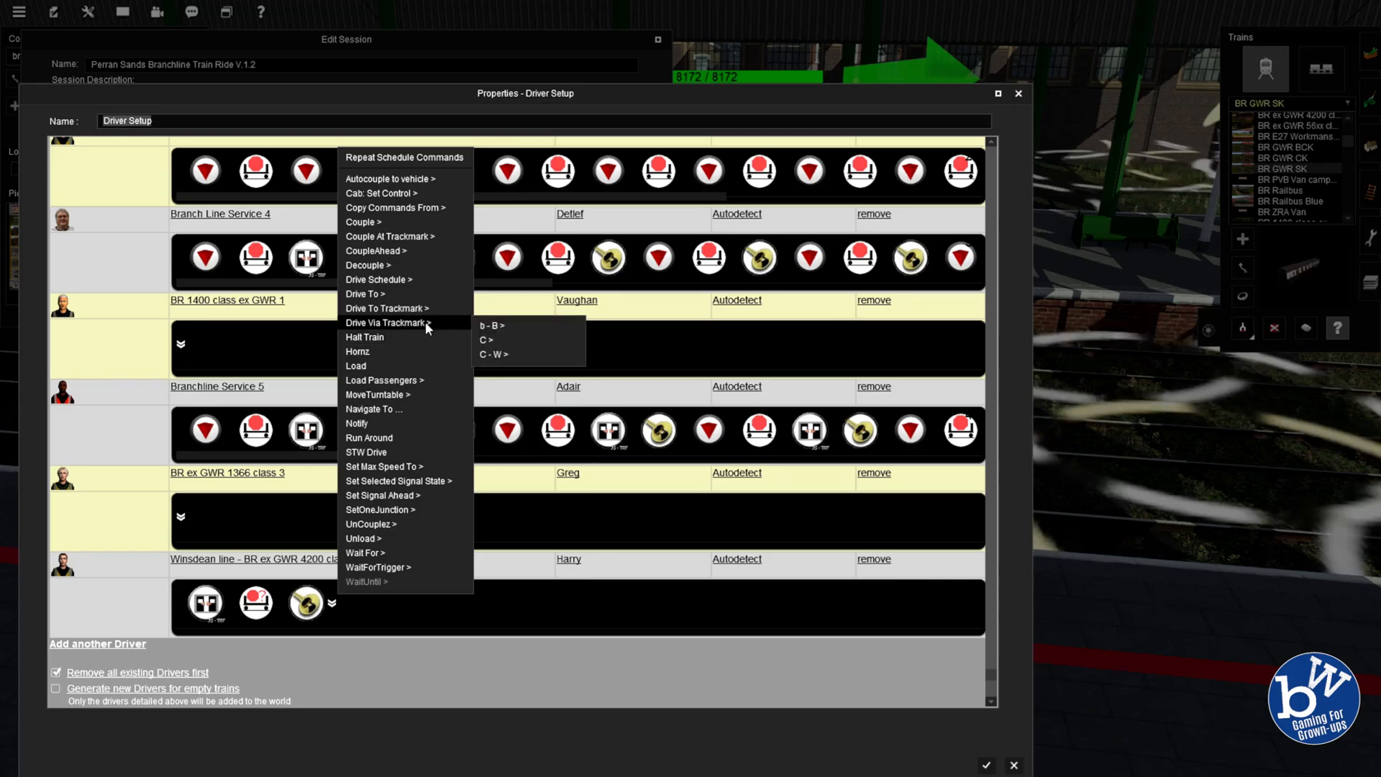
pyautogui.moveTo(389, 308)
pyautogui.moveTo(493, 310)
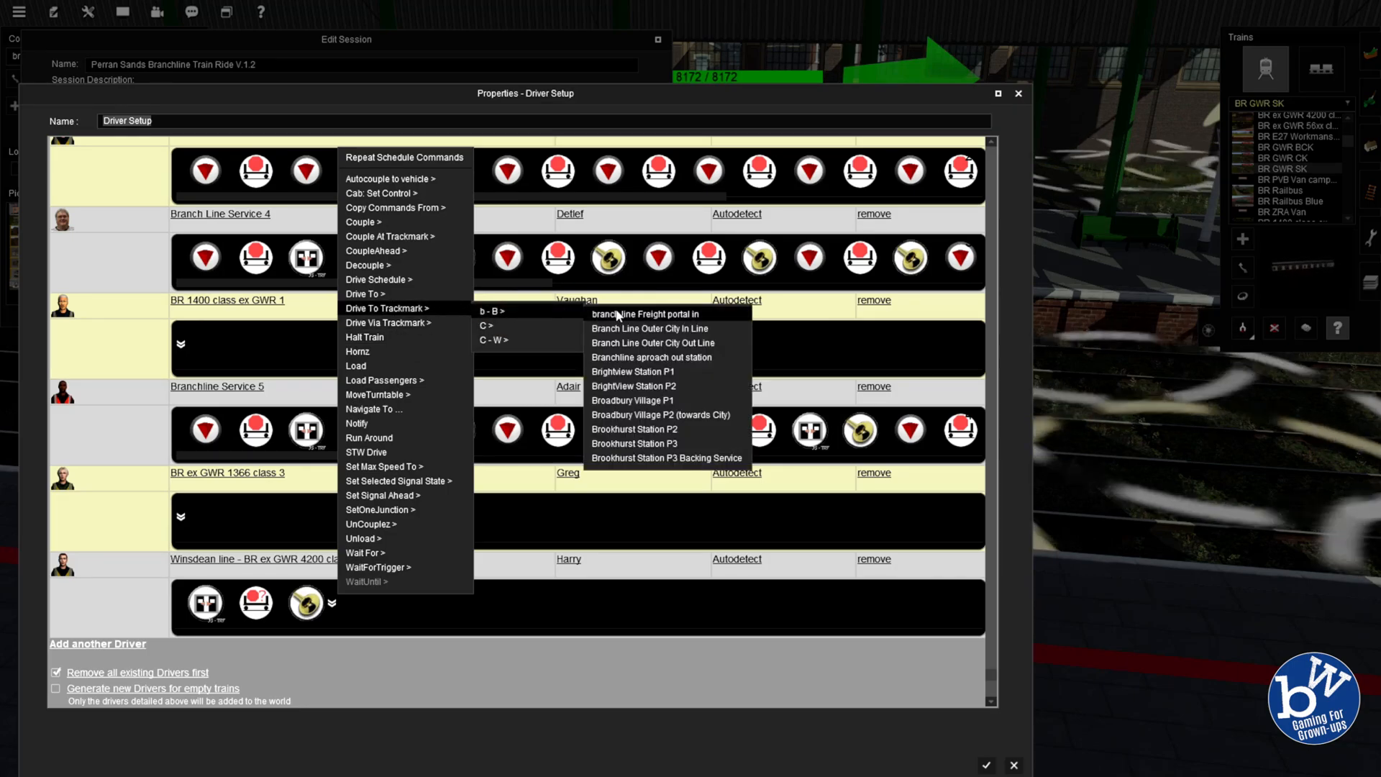
pyautogui.click(645, 343)
pyautogui.click(382, 602)
pyautogui.click(417, 341)
pyautogui.moveTo(503, 381)
pyautogui.click(612, 544)
pyautogui.click(482, 602)
pyautogui.click(519, 453)
# Append a Winsdean Station P1 stop to the schedule with Drive To Trackmark, Halt Train, Load Passengers and Hornz.
pyautogui.click(533, 603)
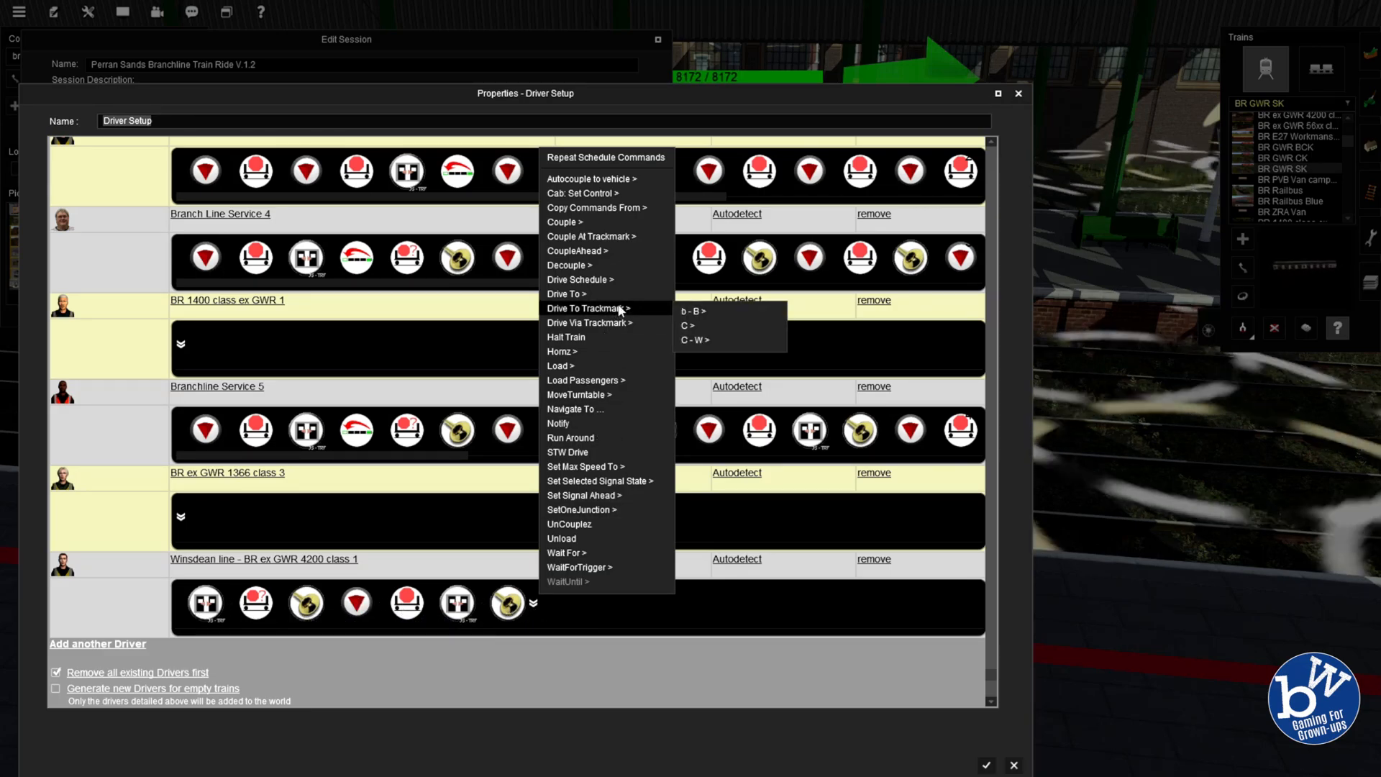
pyautogui.moveTo(735, 347)
pyautogui.click(833, 561)
pyautogui.click(583, 602)
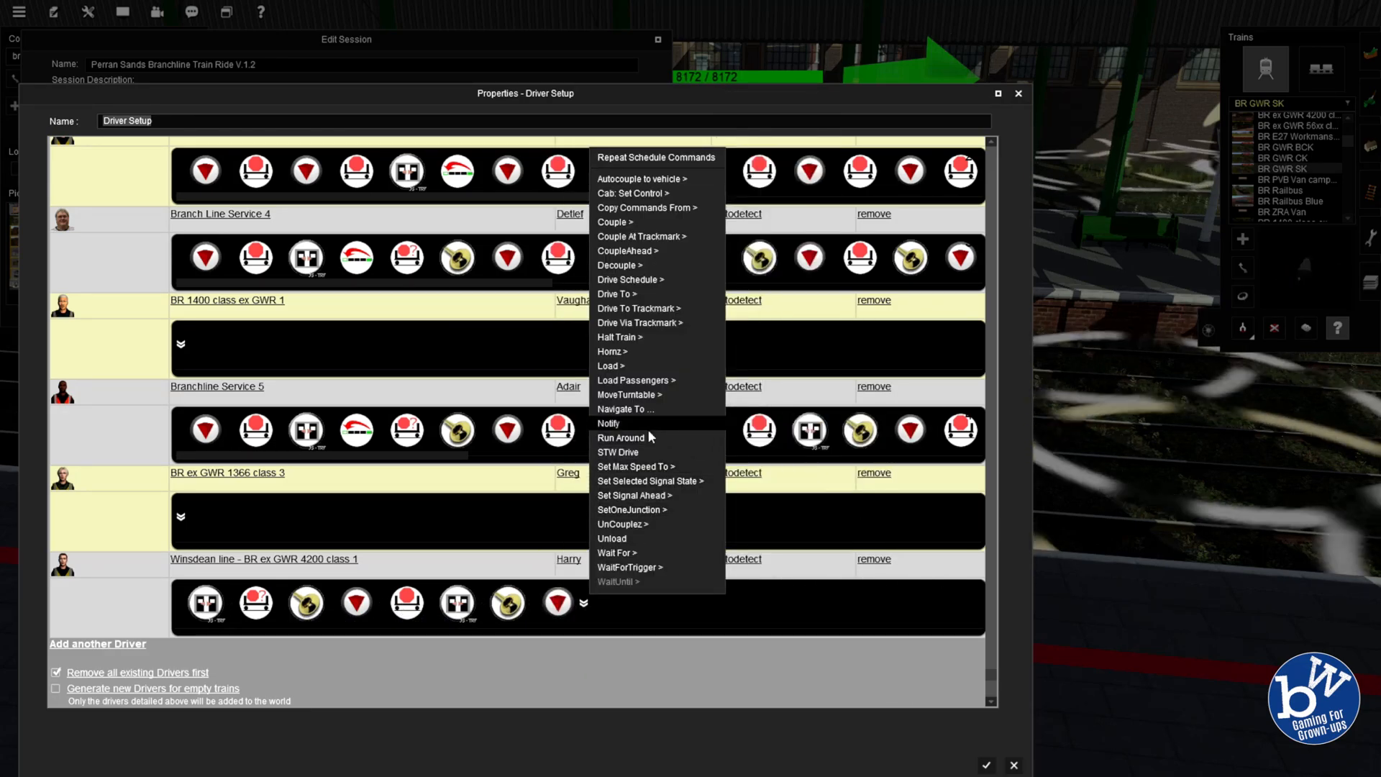
pyautogui.click(631, 337)
pyautogui.click(633, 602)
pyautogui.moveTo(687, 380)
pyautogui.click(817, 499)
pyautogui.click(684, 603)
pyautogui.click(722, 582)
# Append a Brookhurst Station P2 stop to the schedule with Drive To Trackmark, Halt Train, Load Passengers and Hornz.
pyautogui.click(734, 603)
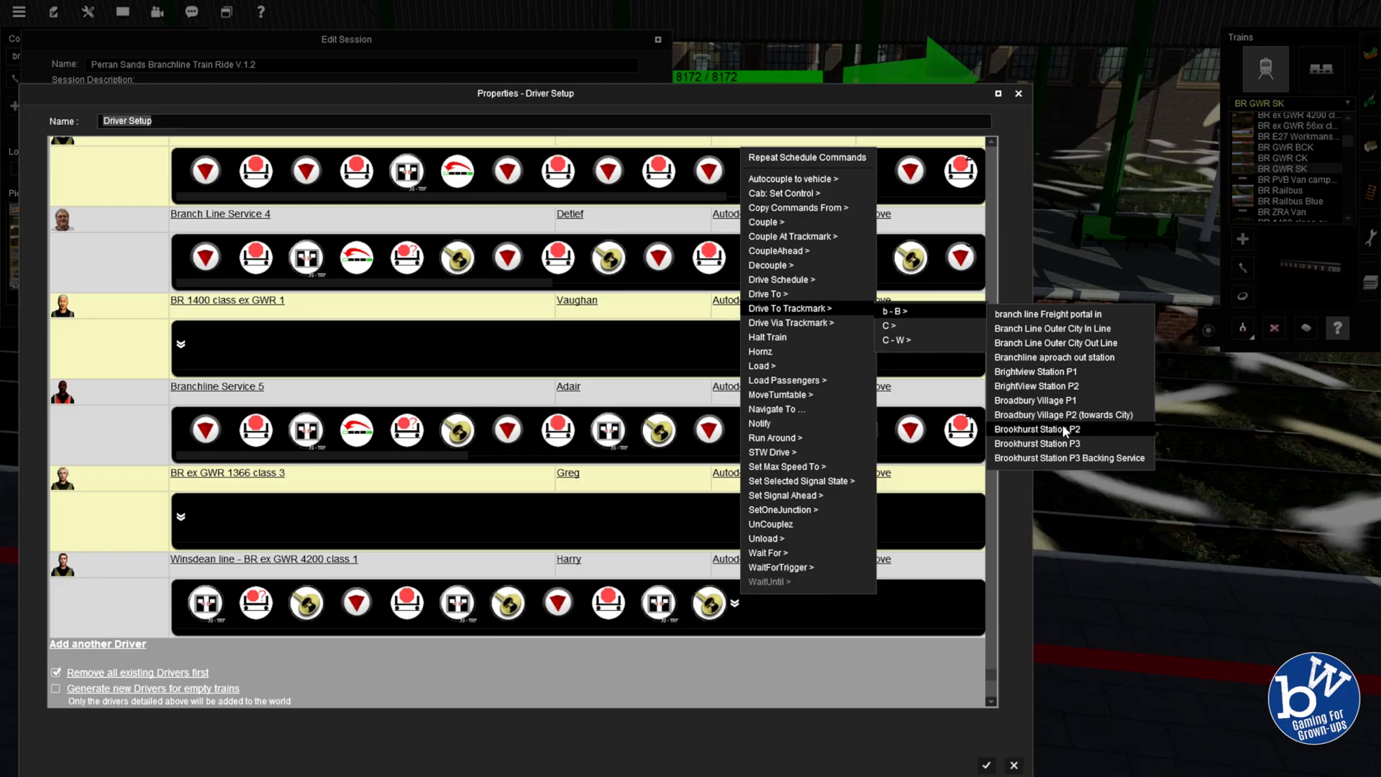
pyautogui.click(1064, 430)
pyautogui.click(785, 603)
pyautogui.click(819, 337)
pyautogui.click(835, 603)
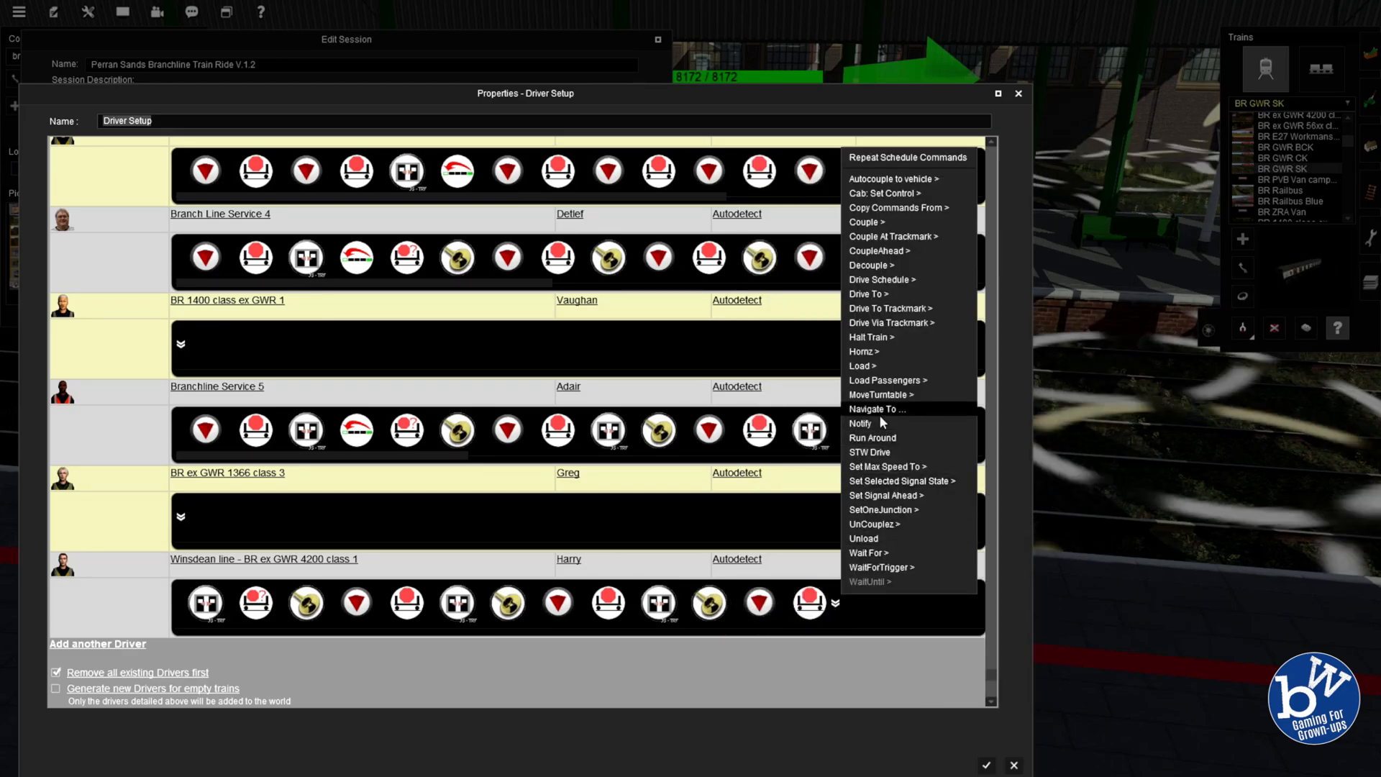
pyautogui.click(1019, 545)
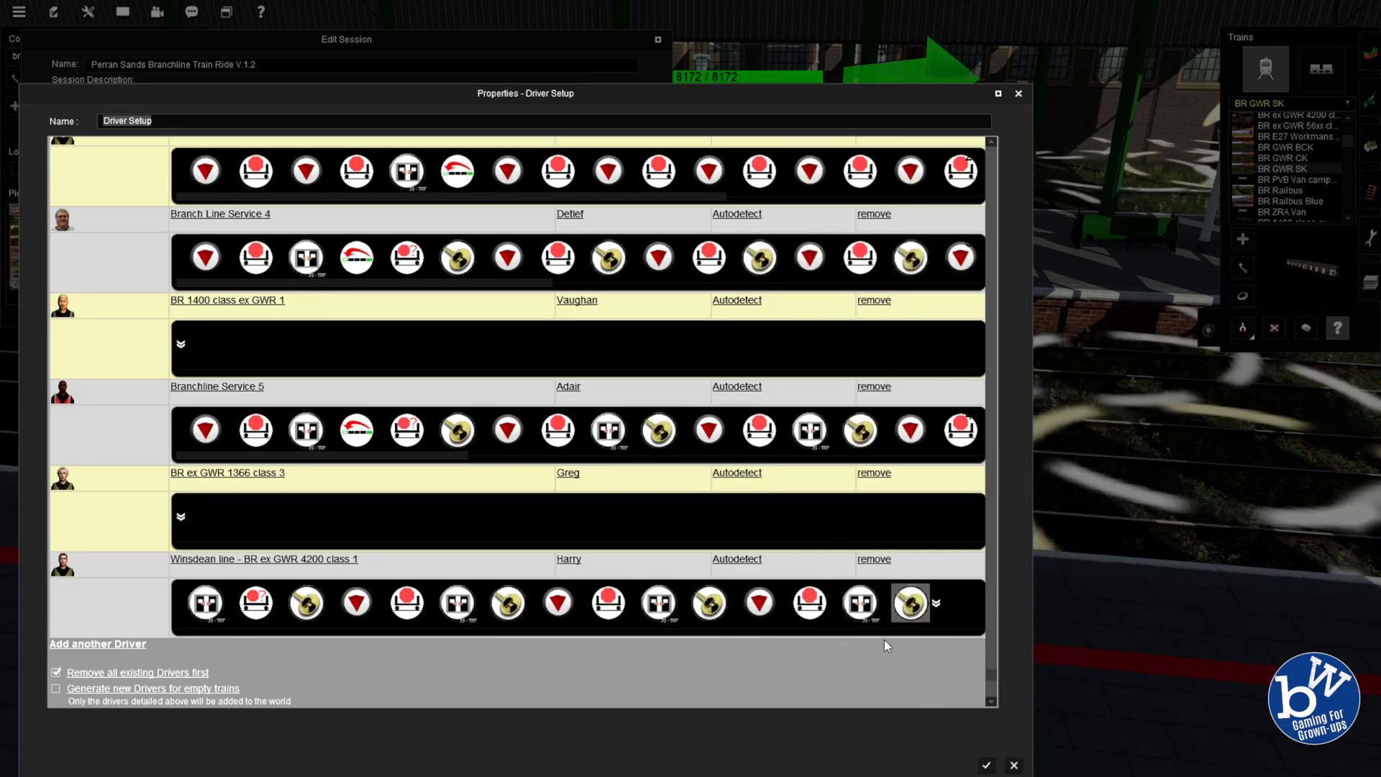
# Append Drive To Trackmark commands for Trackmark 79168 and Brookhurst Station P3, following the latter with Halt Train and Hornz.
pyautogui.click(936, 604)
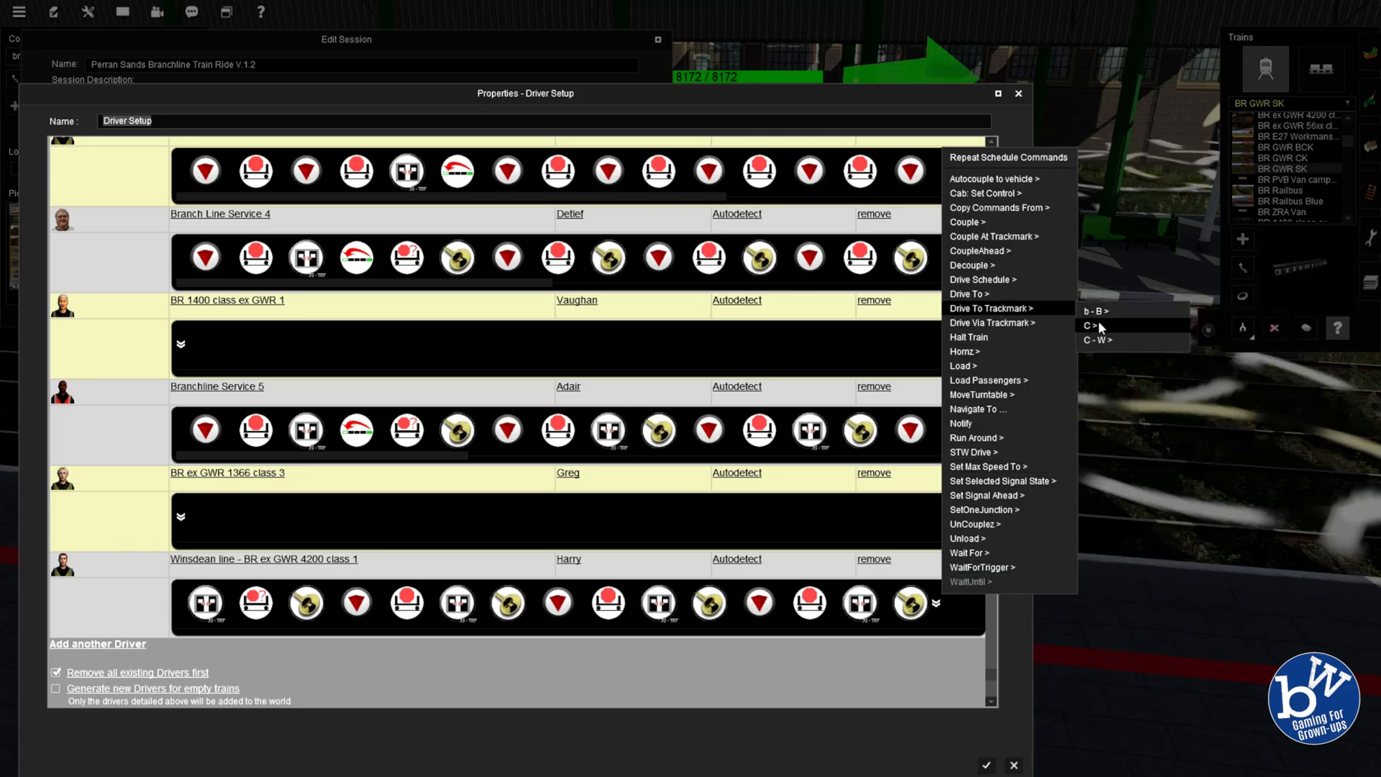
pyautogui.moveTo(1100, 340)
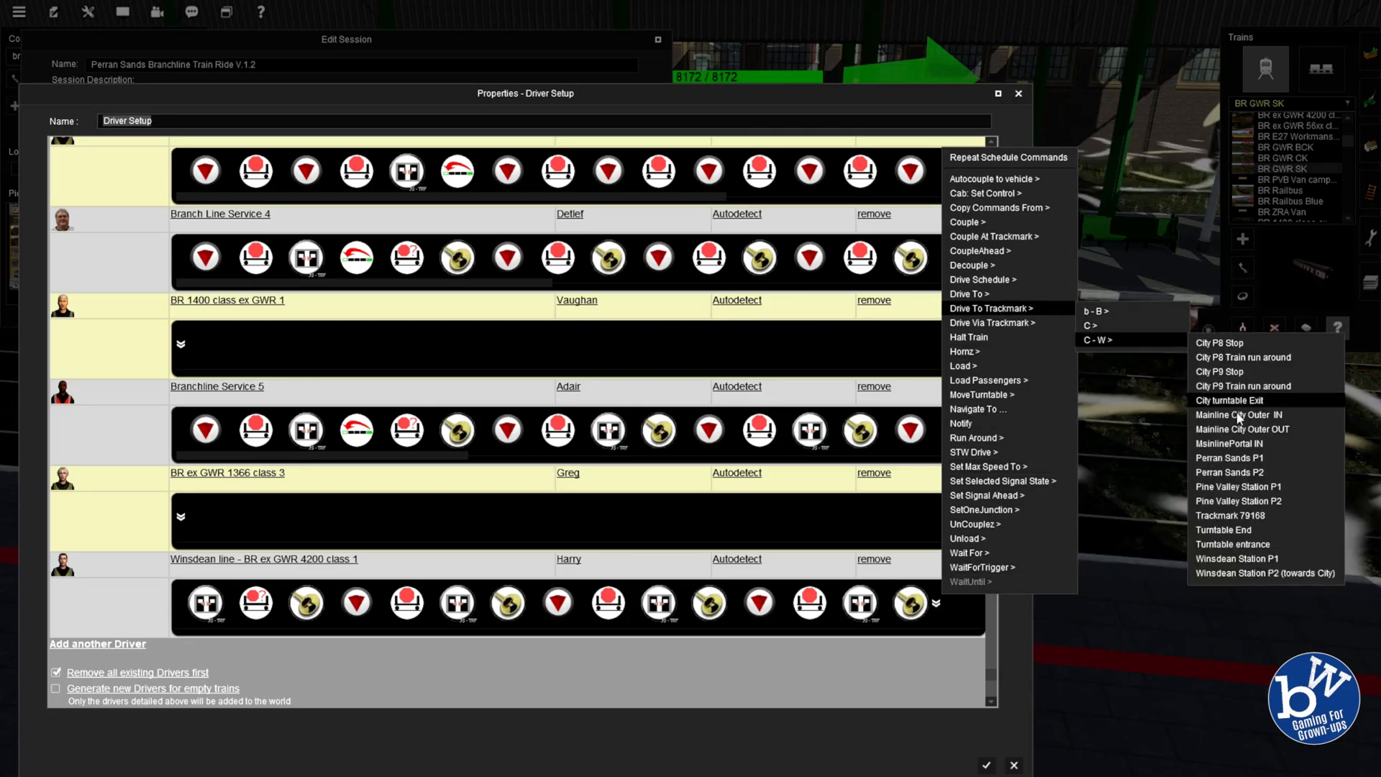
pyautogui.click(1221, 516)
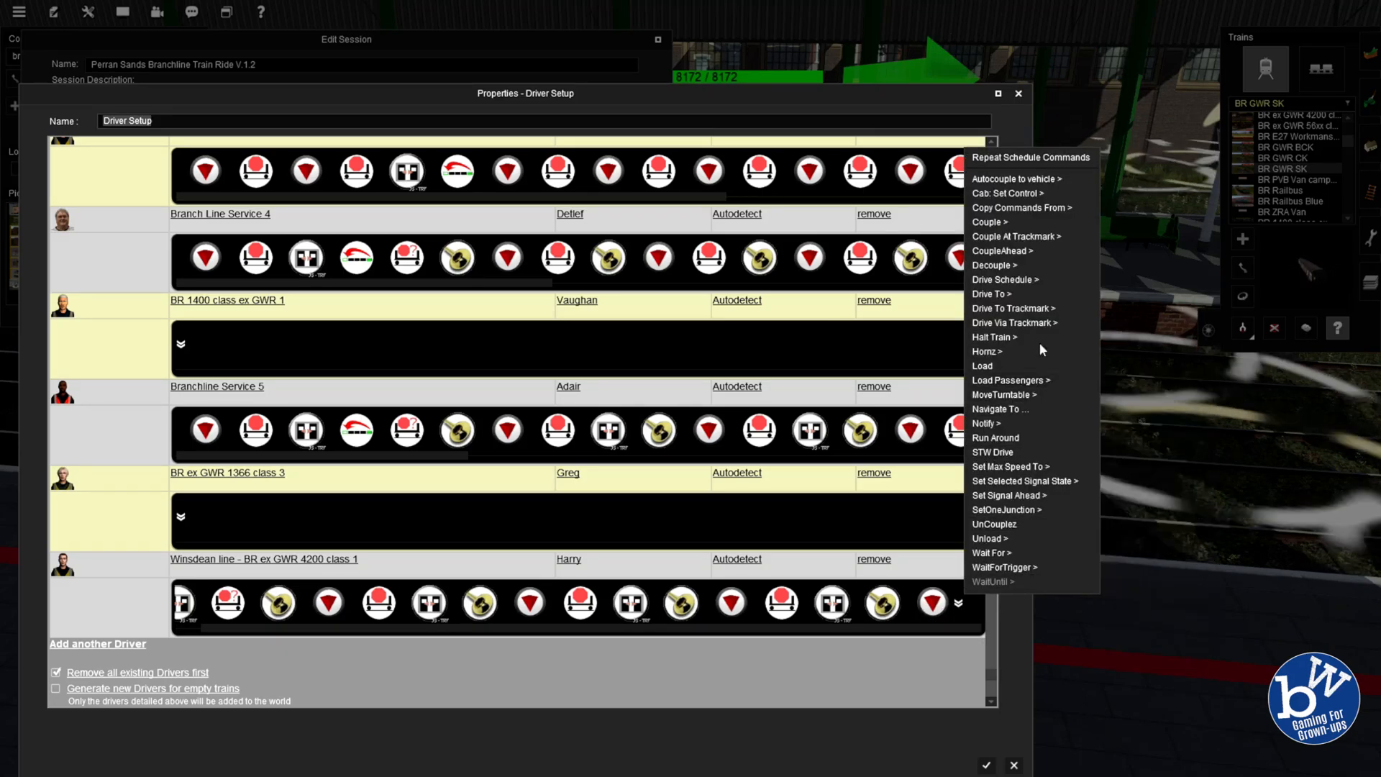
pyautogui.click(1264, 443)
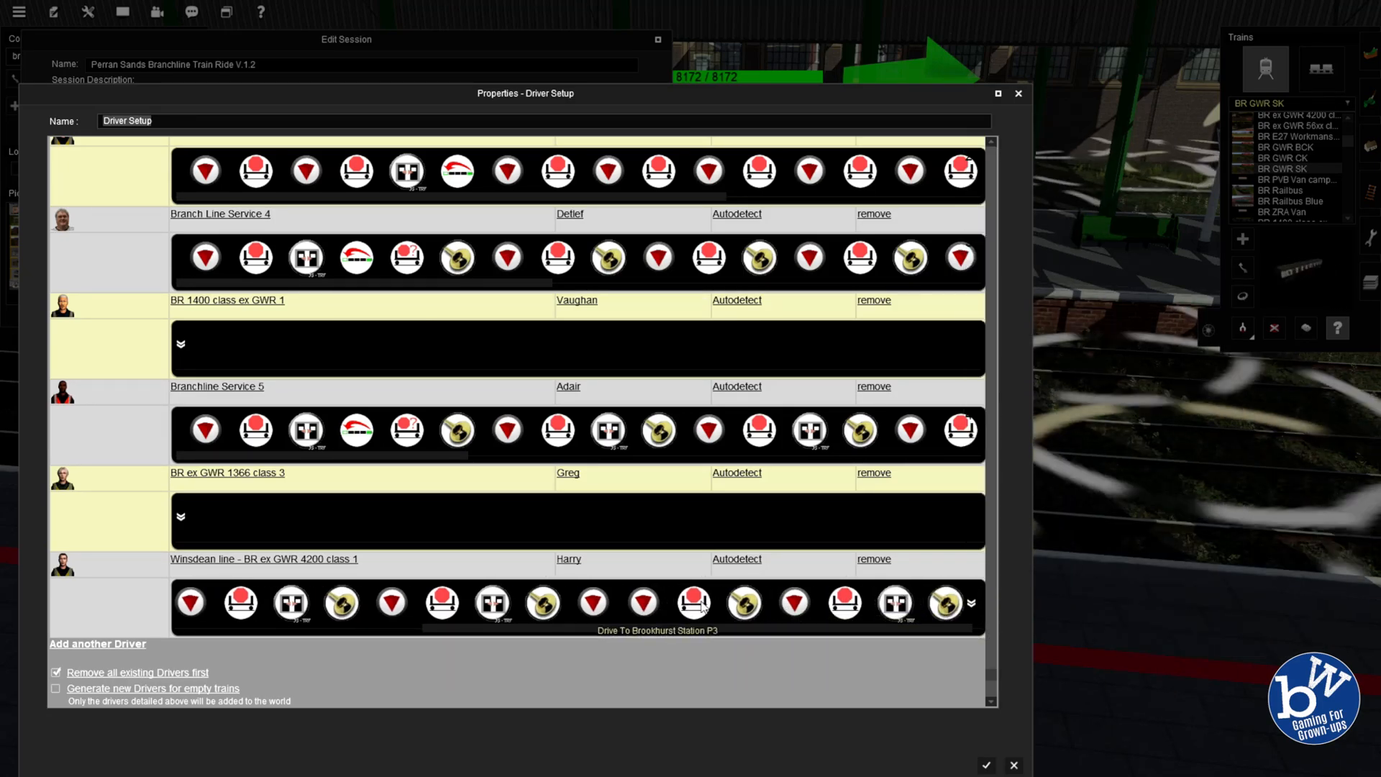
# Insert the missing Load Passengers command between Halt Train and Hornz at the Brookhurst Station P3 stop.
pyautogui.click(722, 605)
pyautogui.moveTo(789, 383)
pyautogui.click(892, 412)
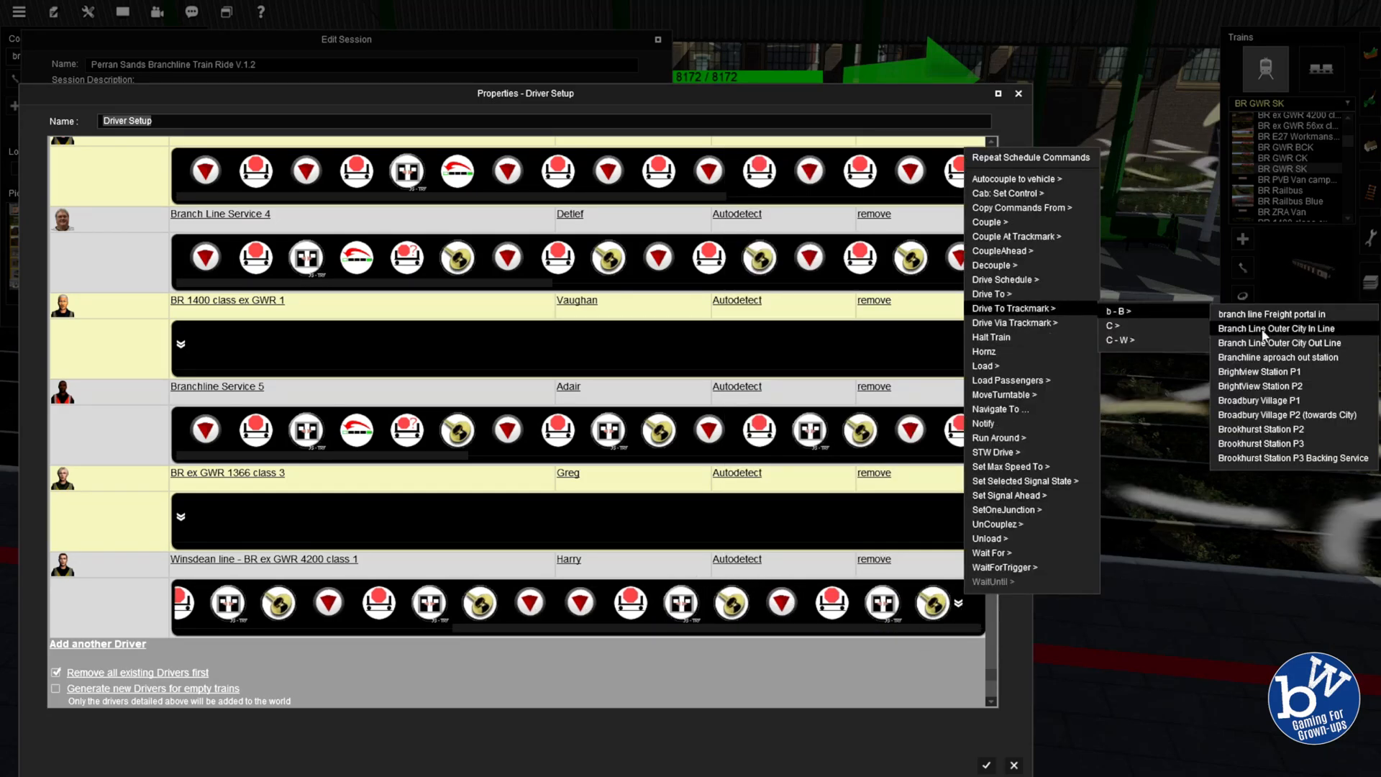
# Append Branch Line Outer City In Line with Halt Train, Load Passengers and Hornz, plus a drive to City P11 Stop with Halt Train.
pyautogui.click(1264, 329)
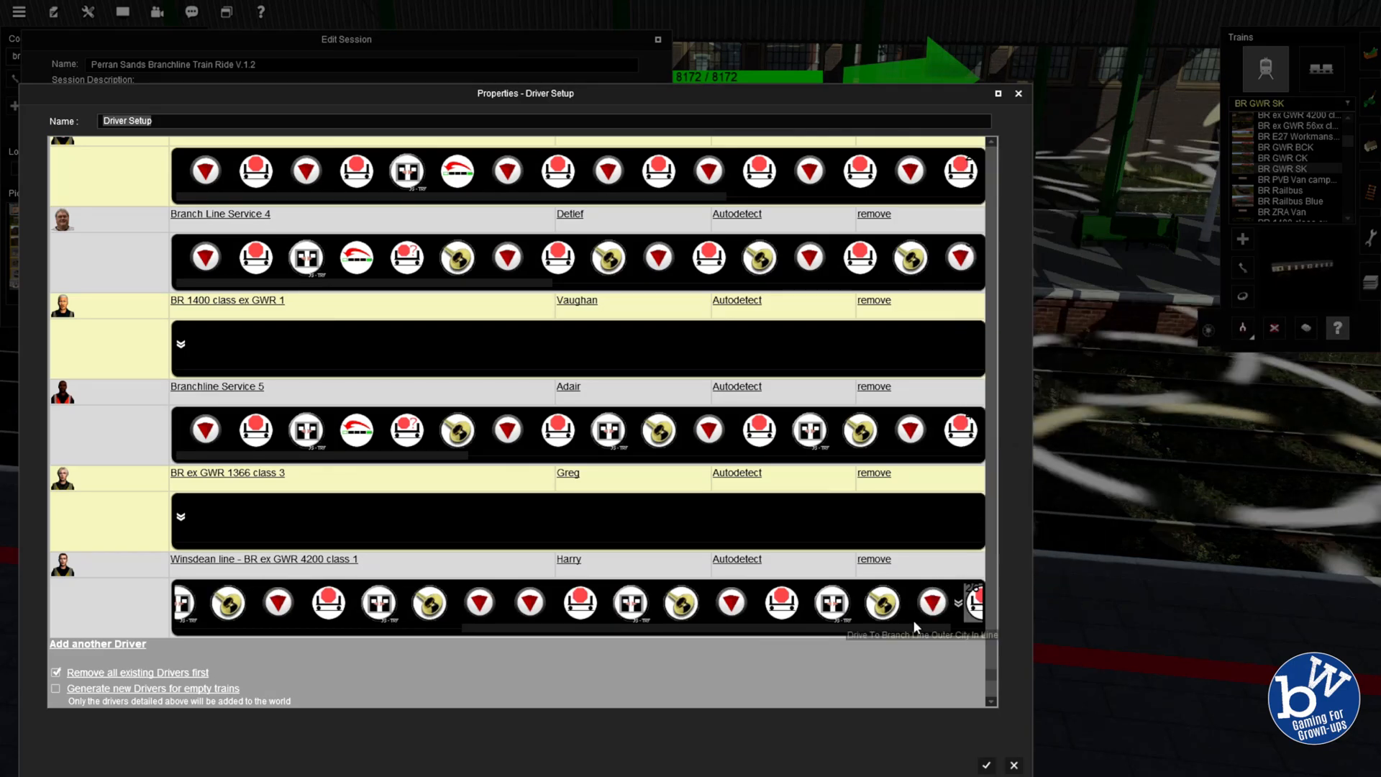
pyautogui.click(1136, 542)
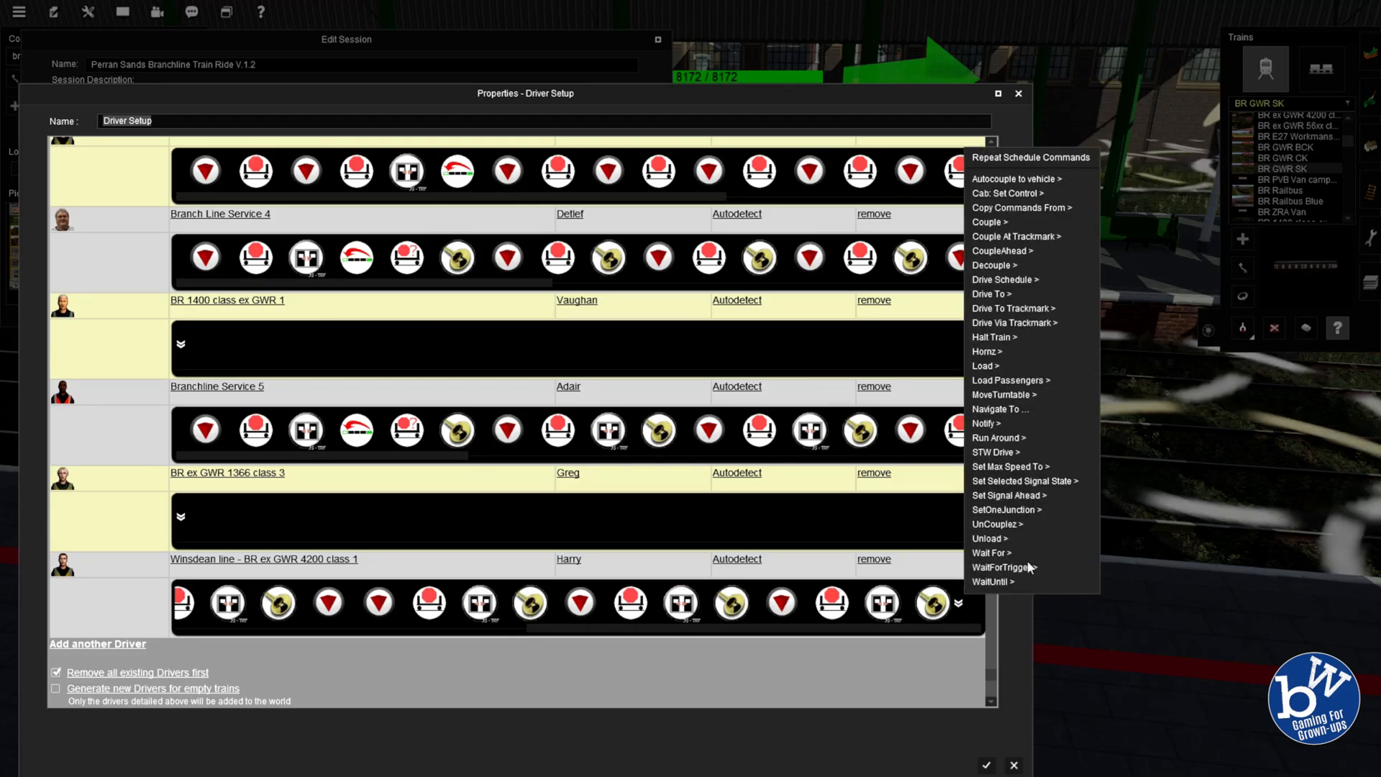
pyautogui.moveTo(1125, 325)
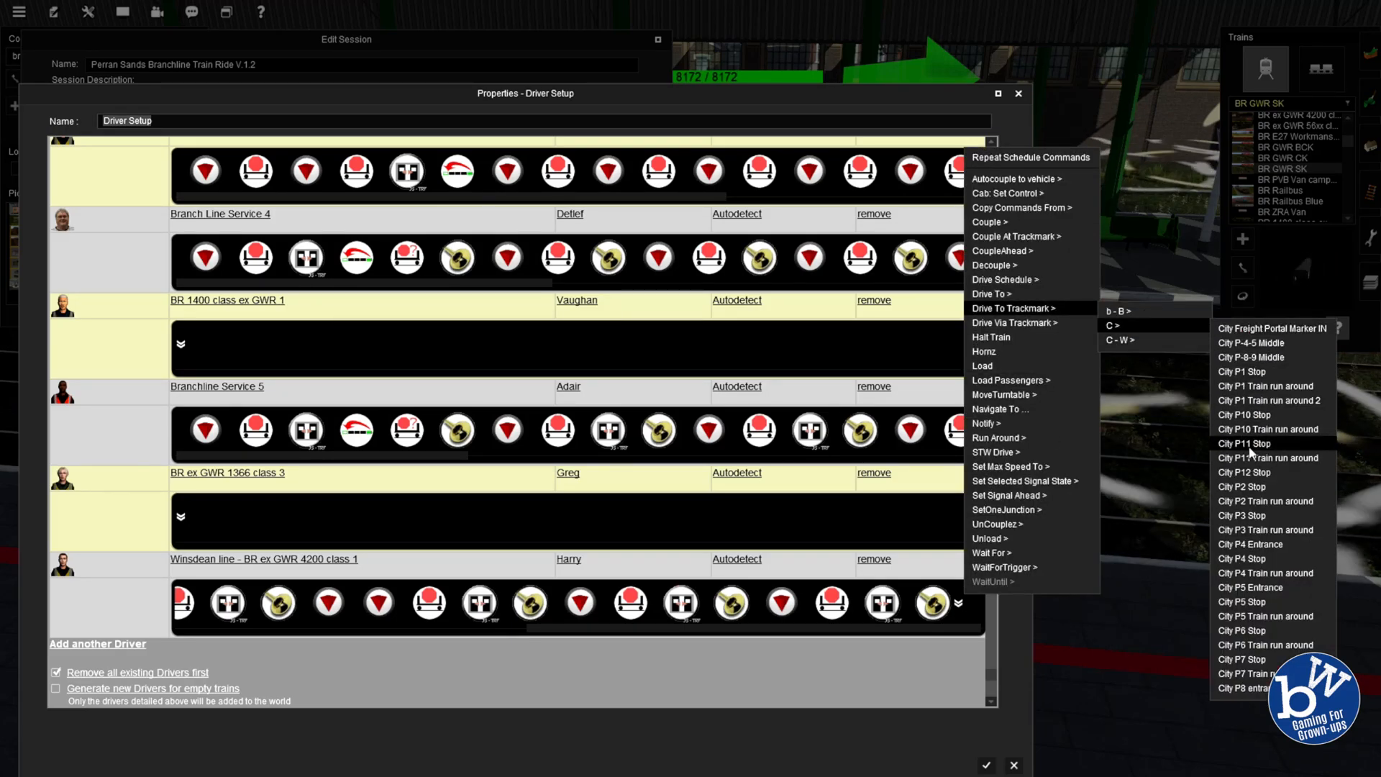
pyautogui.click(1250, 449)
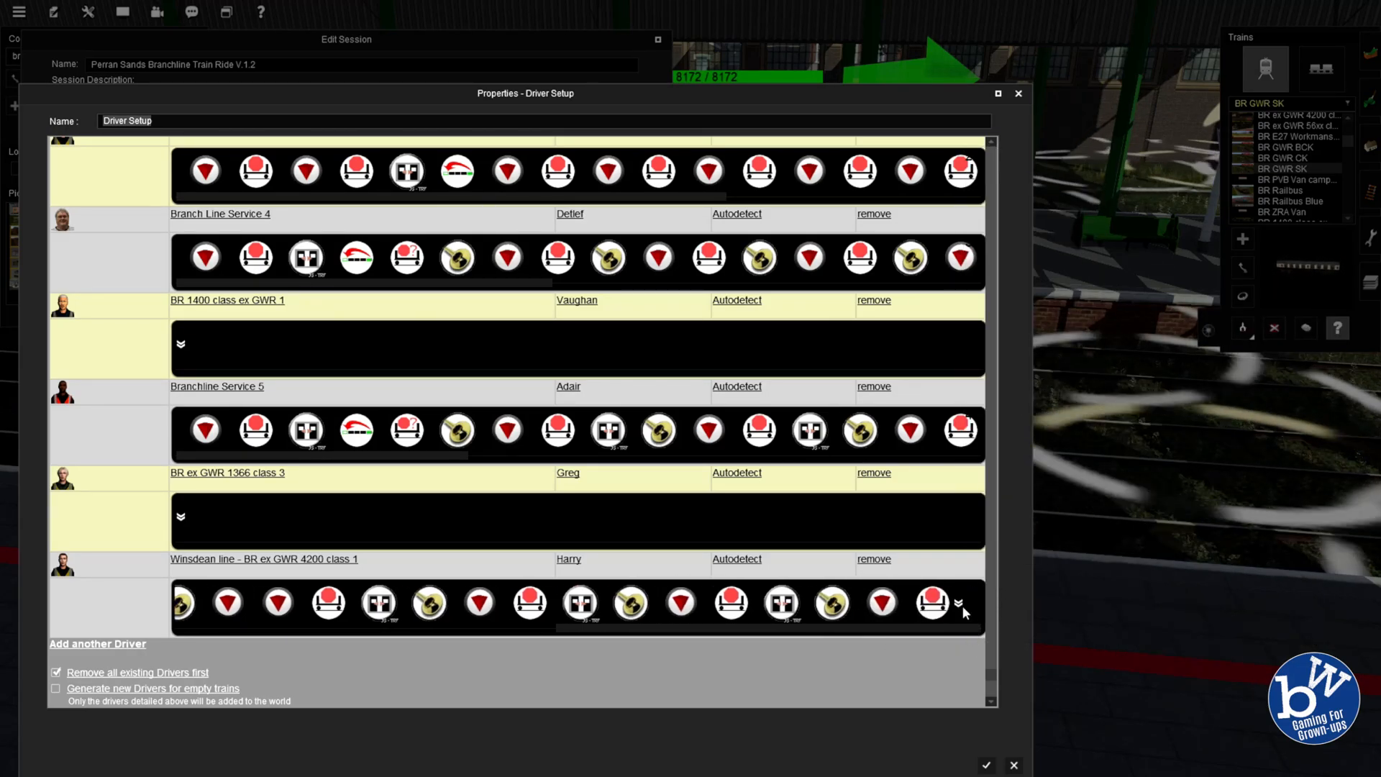